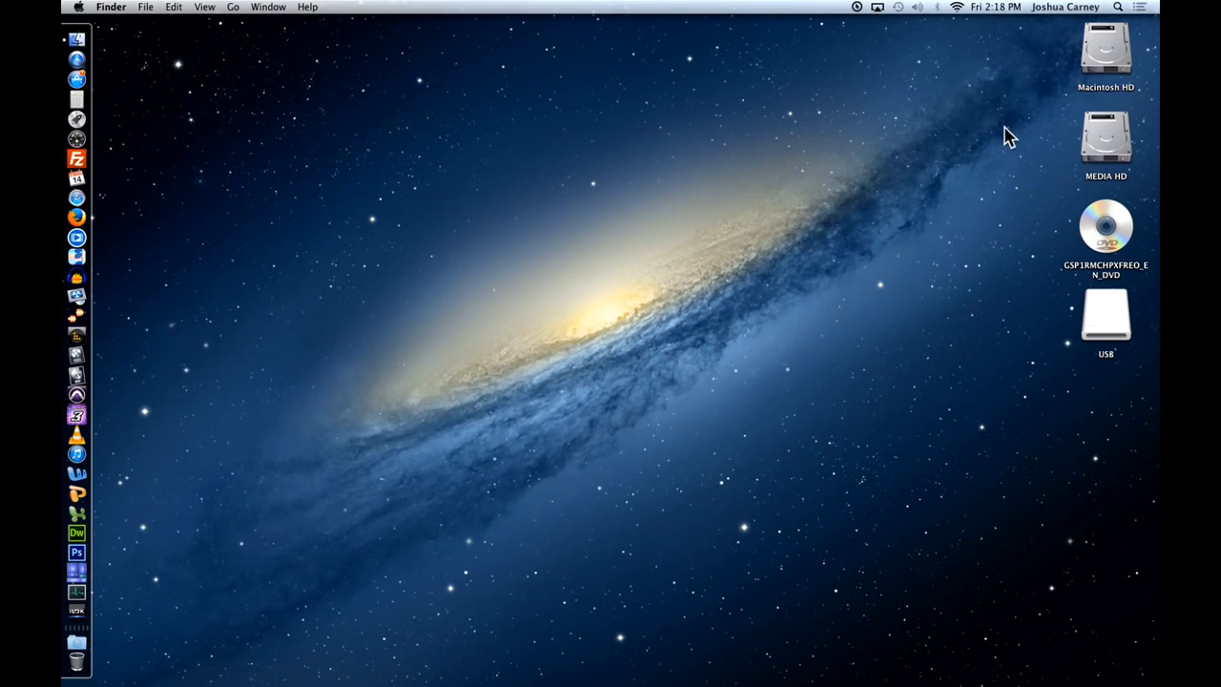
Select the Macintosh HD, Windows installer DVD and USB desktop icons, then deselect them.
{"action": "left_click_drag", "start_coordinate": [996, 49], "coordinate": [1120, 82]}
{"action": "left_click_drag", "start_coordinate": [1001, 227], "coordinate": [1133, 253]}
{"action": "left_click_drag", "start_coordinate": [1013, 330], "coordinate": [1125, 386]}
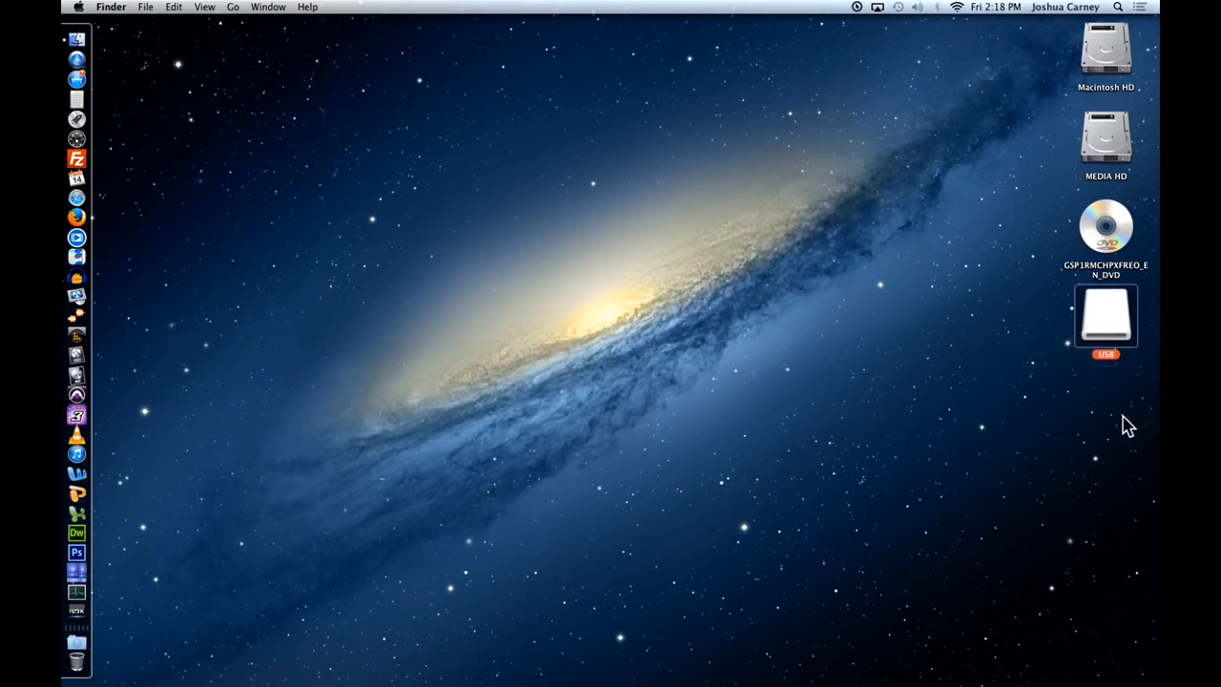
{"action": "left_click", "coordinate": [1123, 427]}
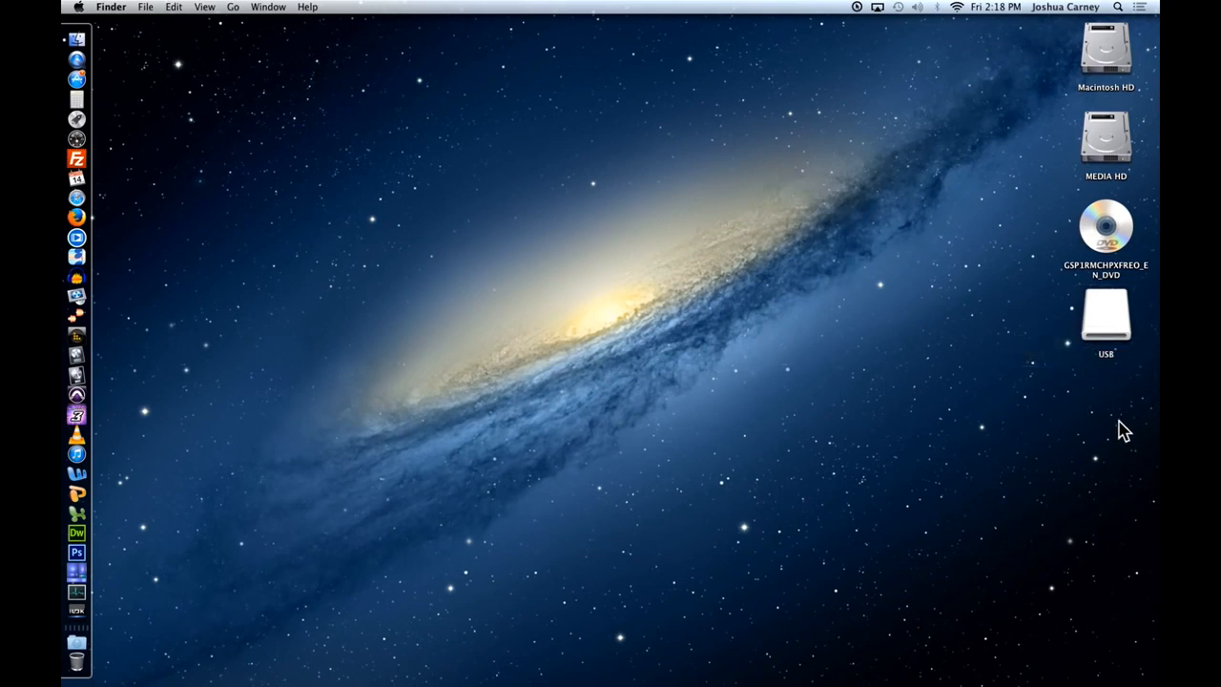
Launch Disk Utility via a 'disk' Spotlight search and open erase options for the 8.17 GB PNY disk.
{"action": "left_click", "coordinate": [1118, 8]}
{"action": "type", "text": "disk"}
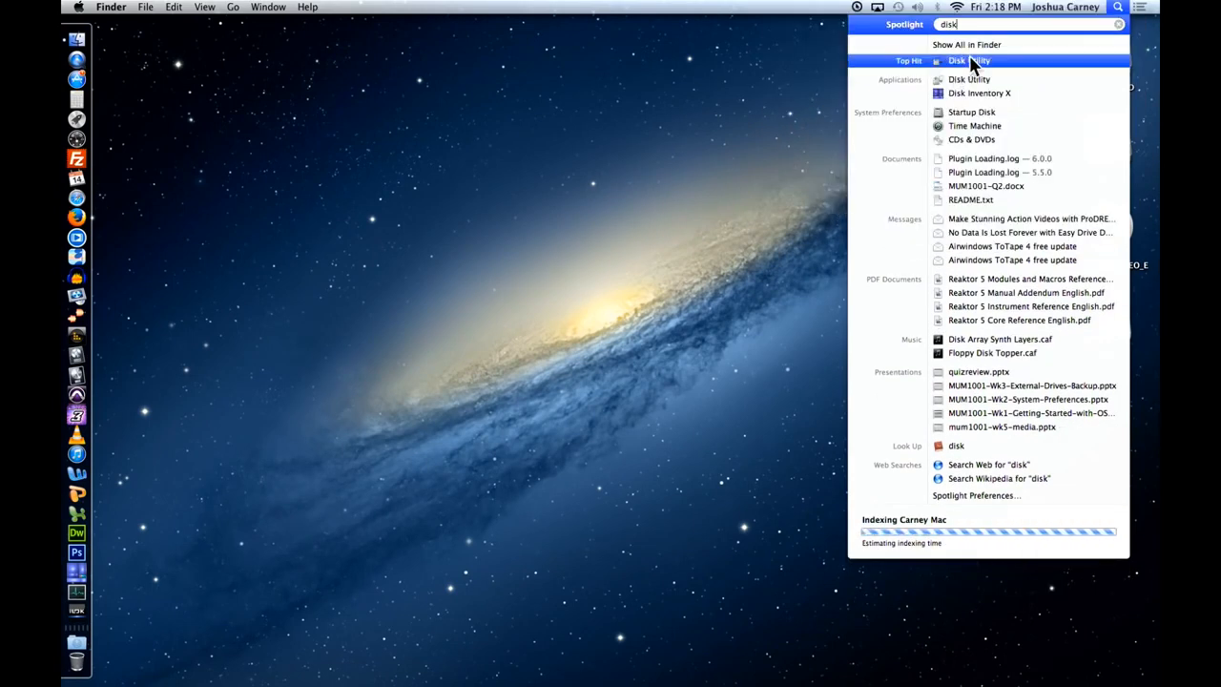
{"action": "left_click", "coordinate": [968, 60]}
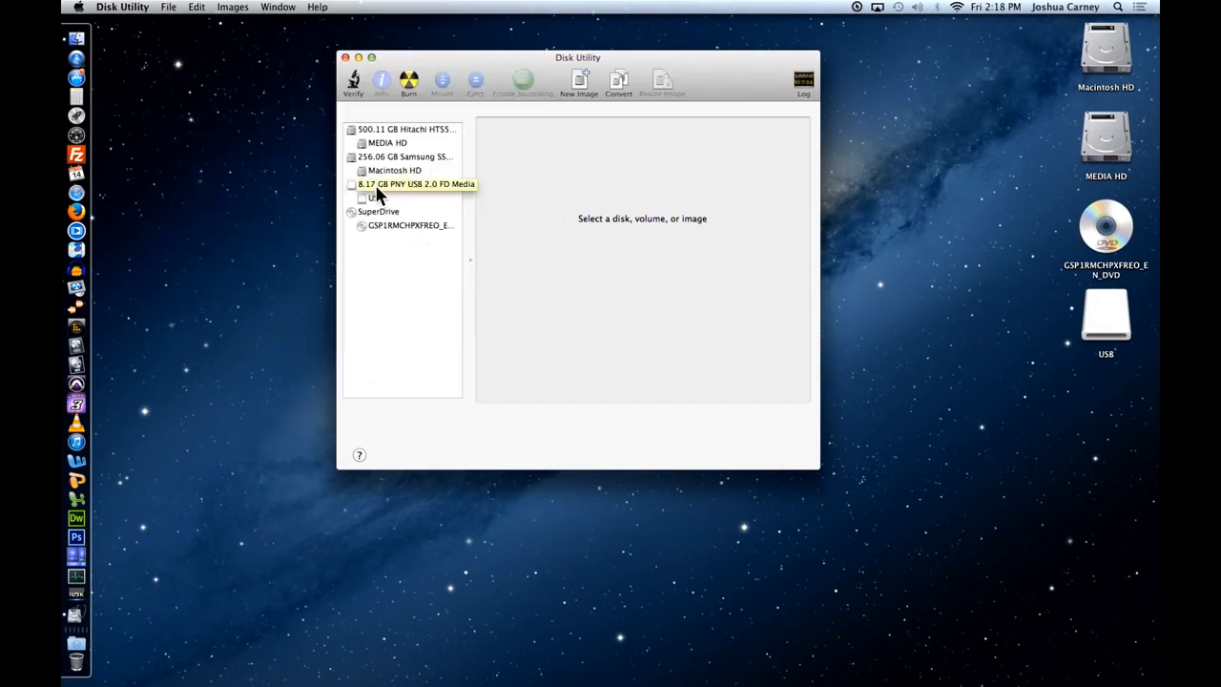
{"action": "left_click", "coordinate": [375, 184]}
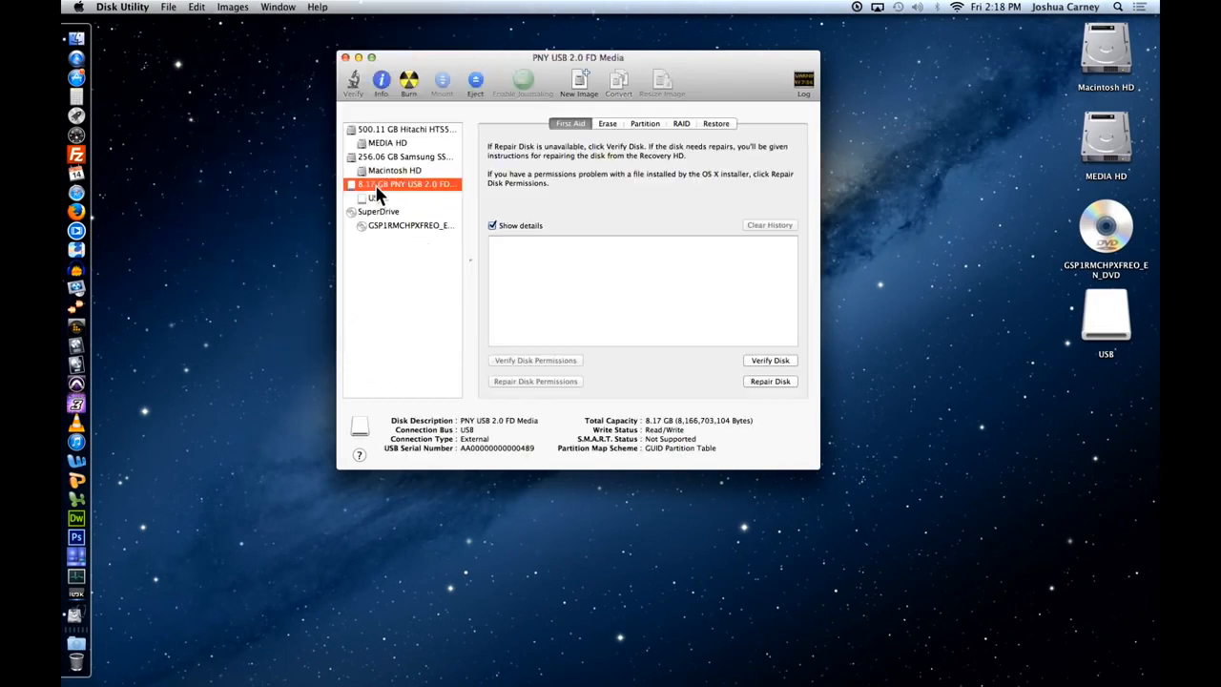
{"action": "left_click", "coordinate": [605, 123]}
Erase the PNY disk as MS-DOS (FAT) named USB, then quit Disk Utility.
{"action": "left_click", "coordinate": [704, 253]}
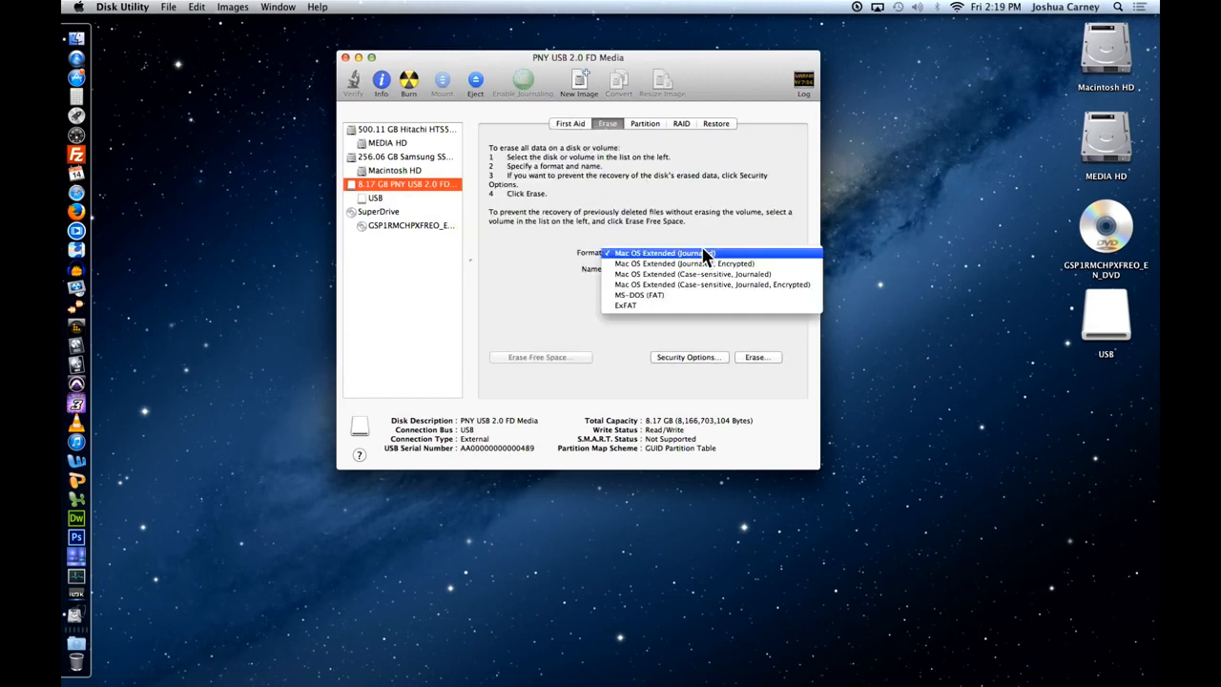
{"action": "left_click", "coordinate": [665, 298]}
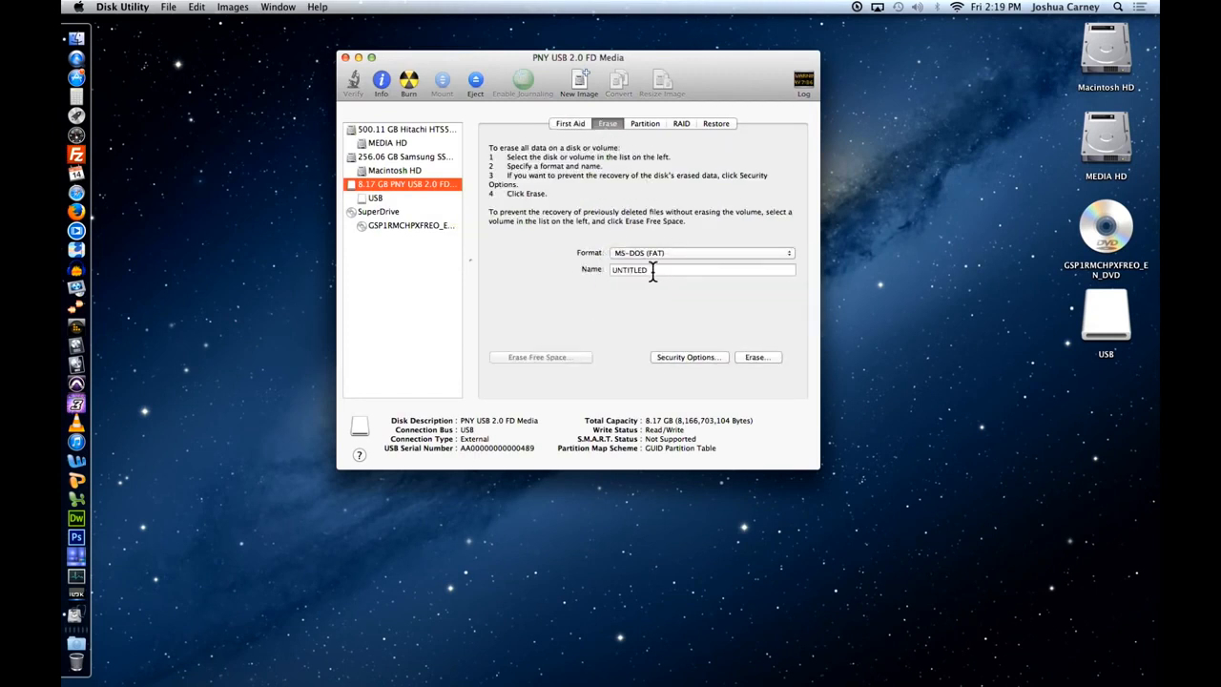
{"action": "left_click", "coordinate": [652, 270]}
{"action": "type", "text": "USB"}
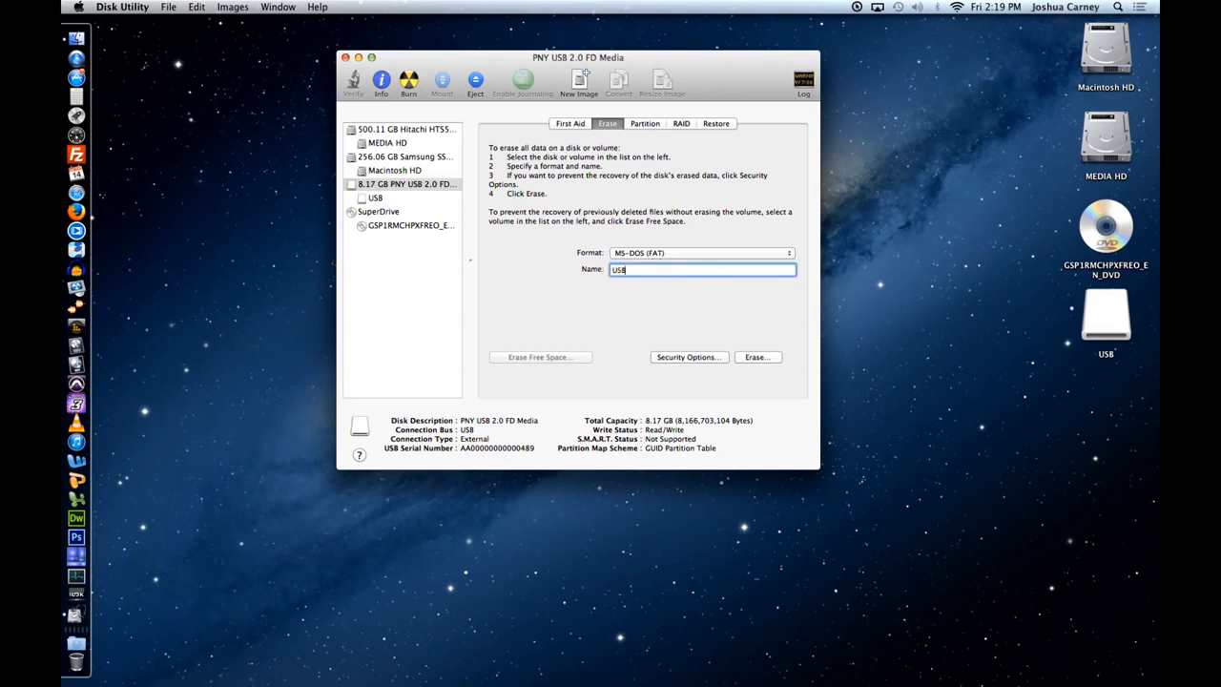
{"action": "left_click", "coordinate": [758, 358]}
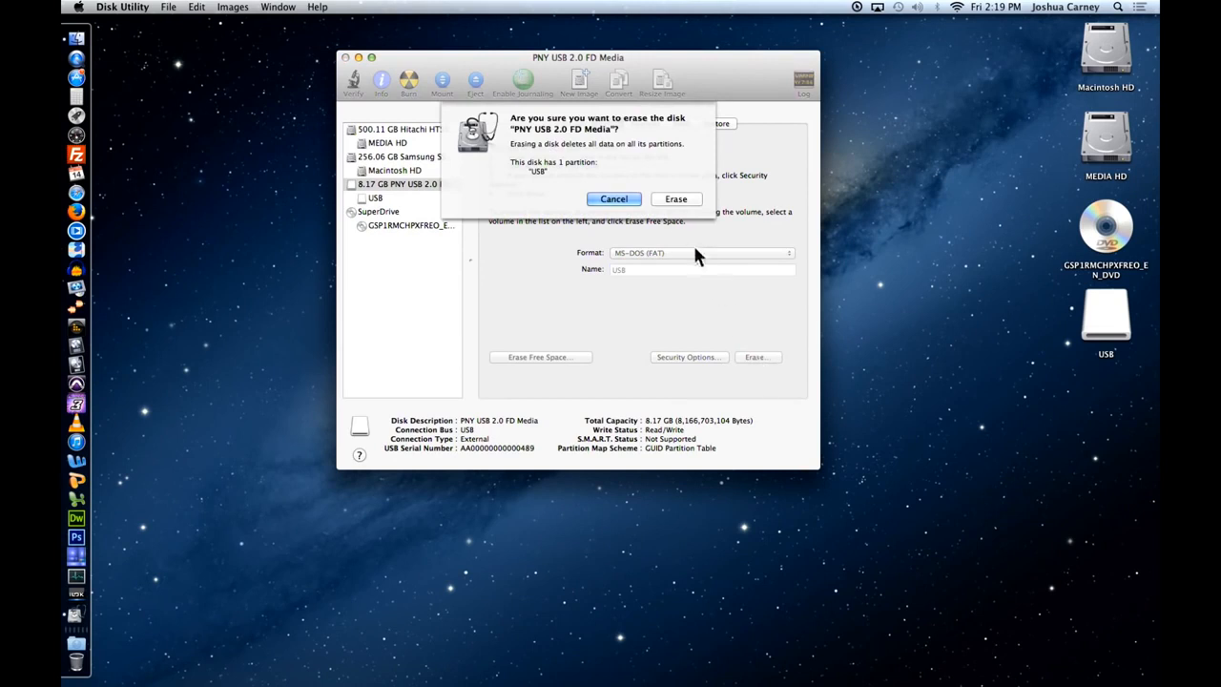
{"action": "left_click", "coordinate": [671, 199]}
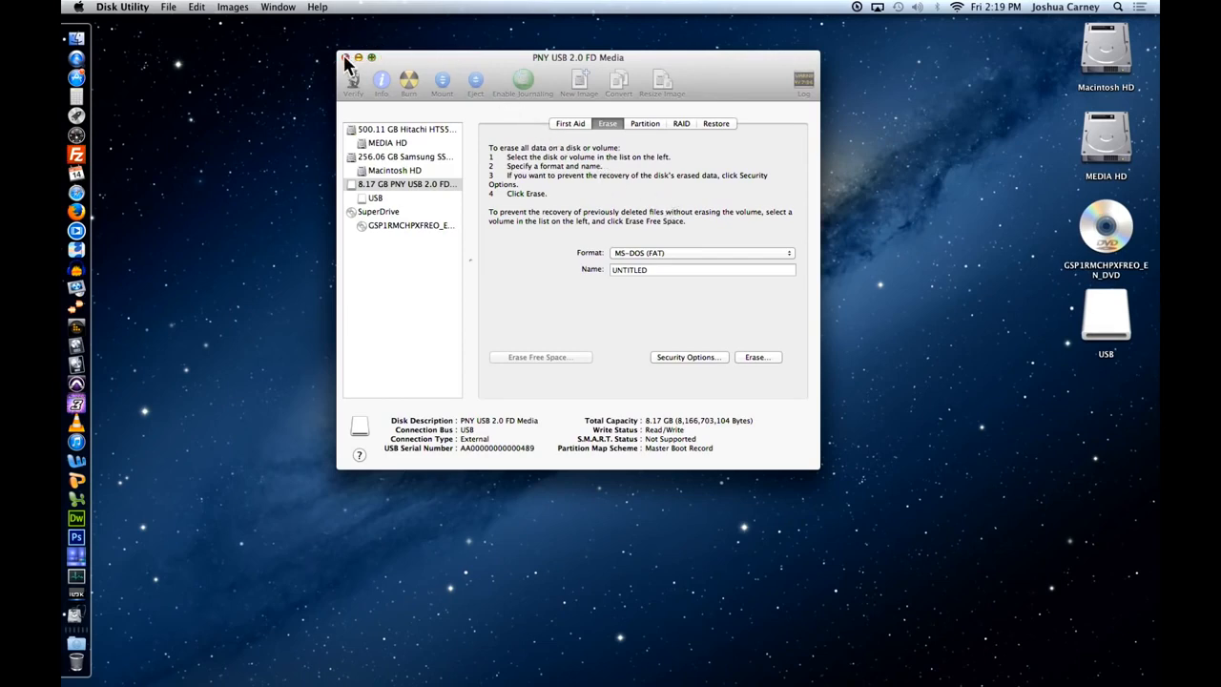
{"action": "left_click", "coordinate": [122, 8]}
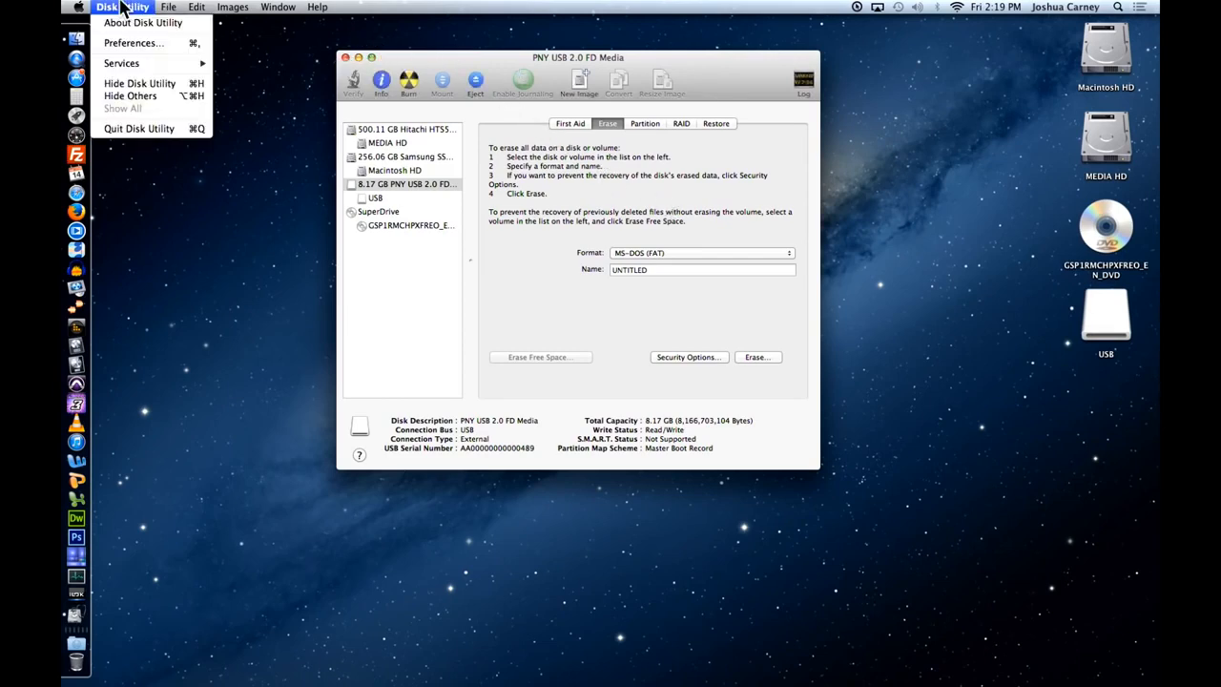
{"action": "left_click", "coordinate": [143, 128]}
Launch Boot Camp Assistant from a 'bootcamp' Spotlight search and continue past the Introduction.
{"action": "left_click", "coordinate": [1117, 7]}
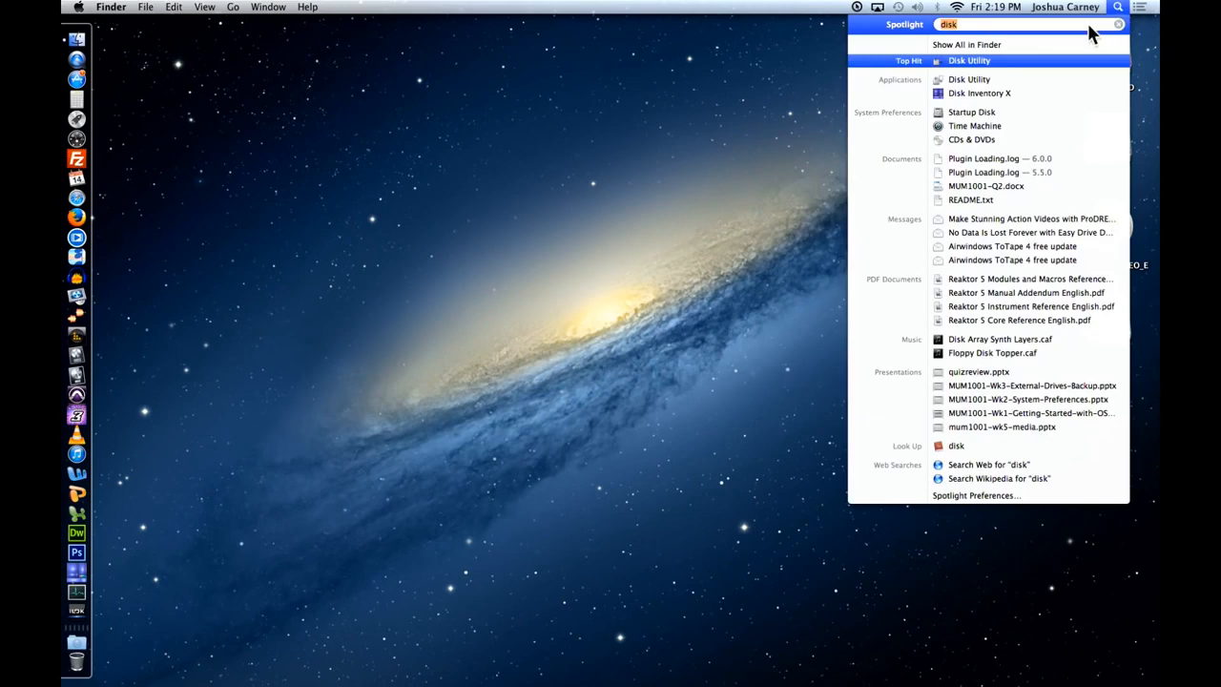
{"action": "type", "text": "bootcamp"}
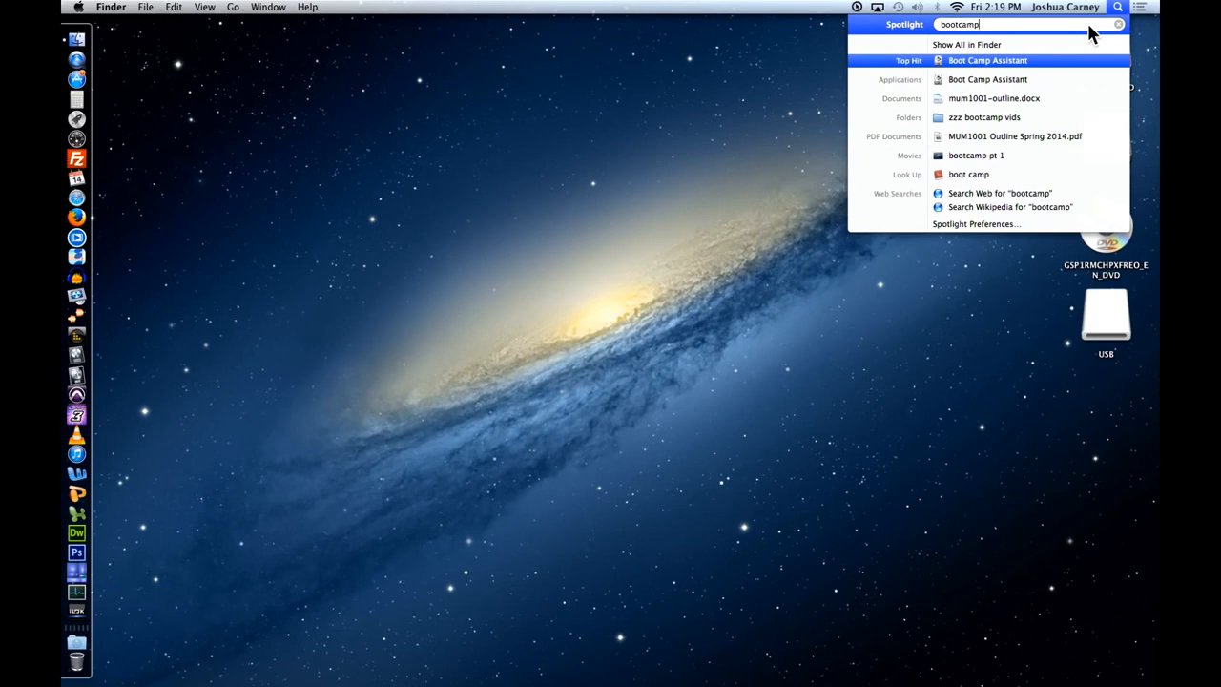
{"action": "left_click", "coordinate": [975, 63]}
{"action": "left_click_drag", "start_coordinate": [740, 99], "coordinate": [727, 91]}
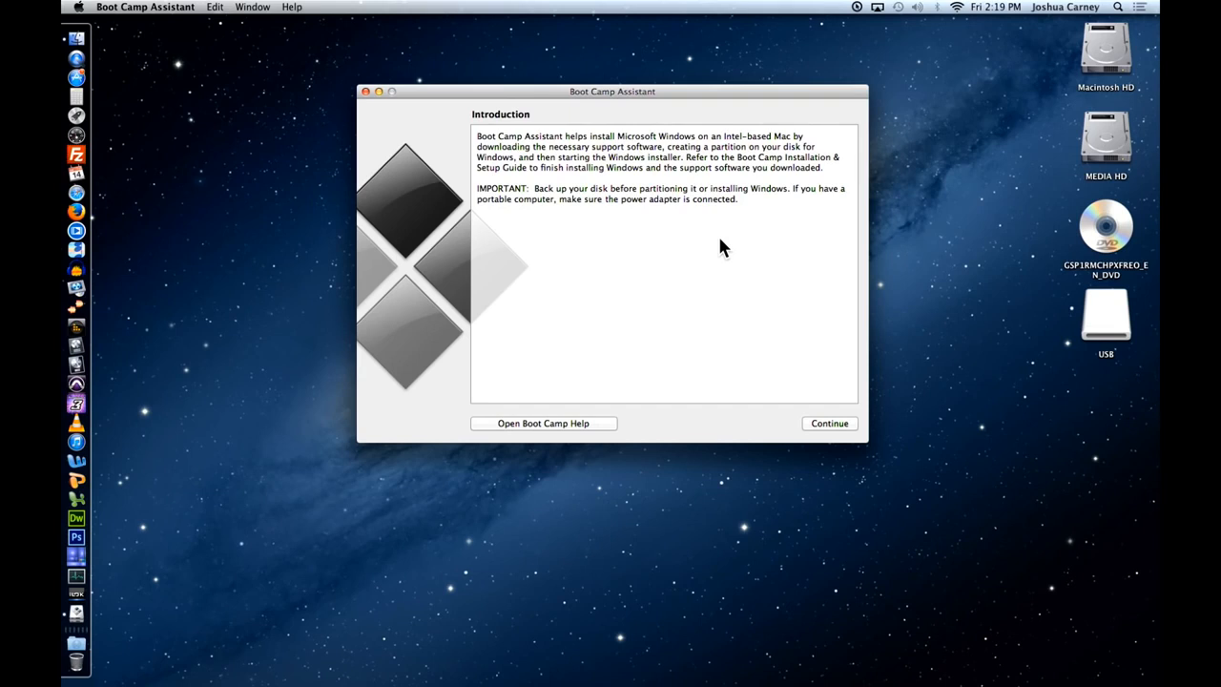
{"action": "left_click", "coordinate": [835, 429]}
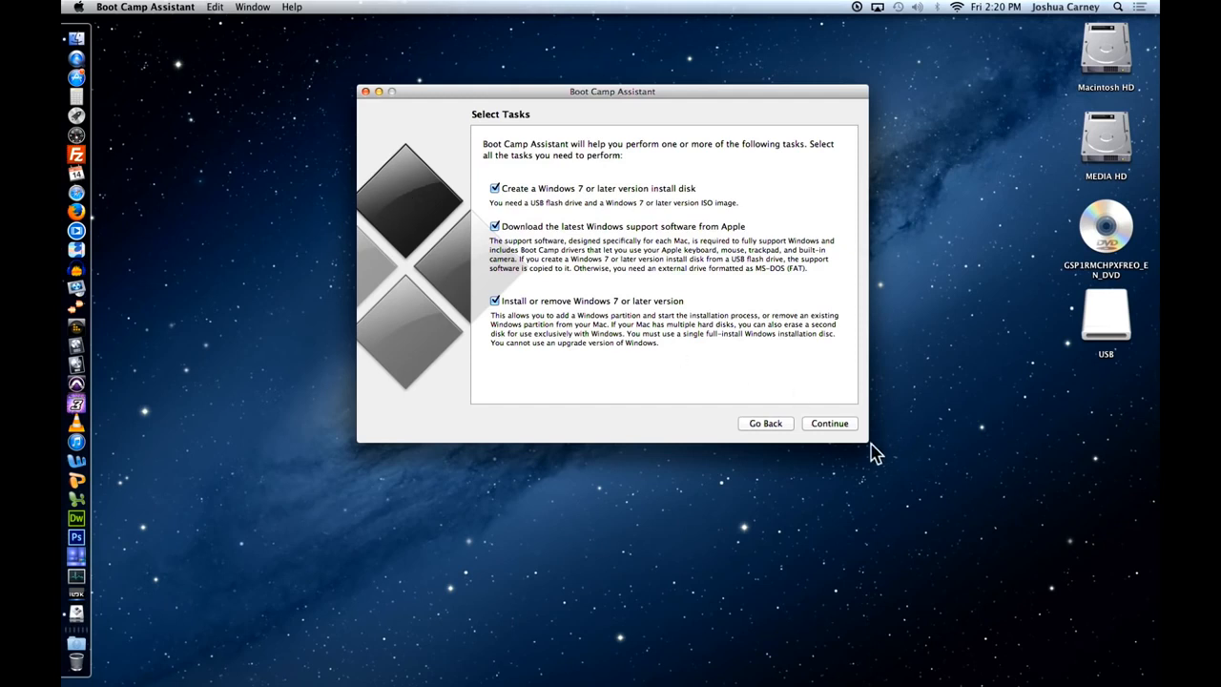
Drop the Windows install-disk task, keep support-software download and Windows 7 installation, and start the download.
{"action": "left_click", "coordinate": [829, 423]}
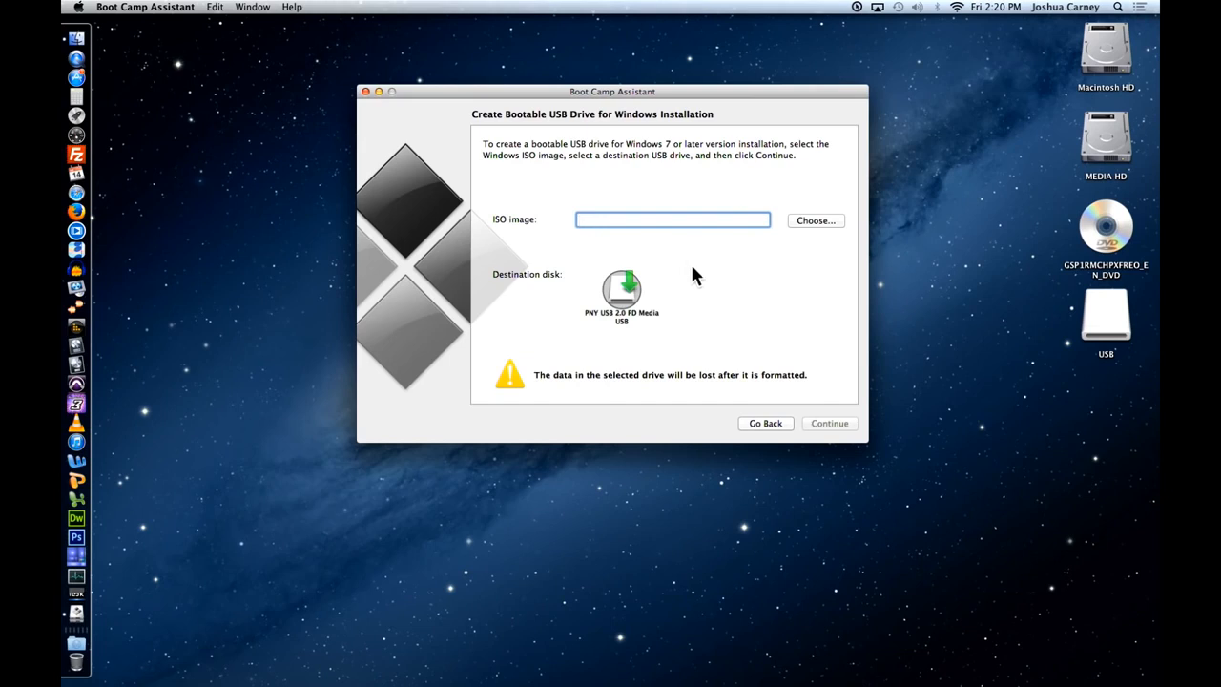
{"action": "left_click", "coordinate": [762, 424]}
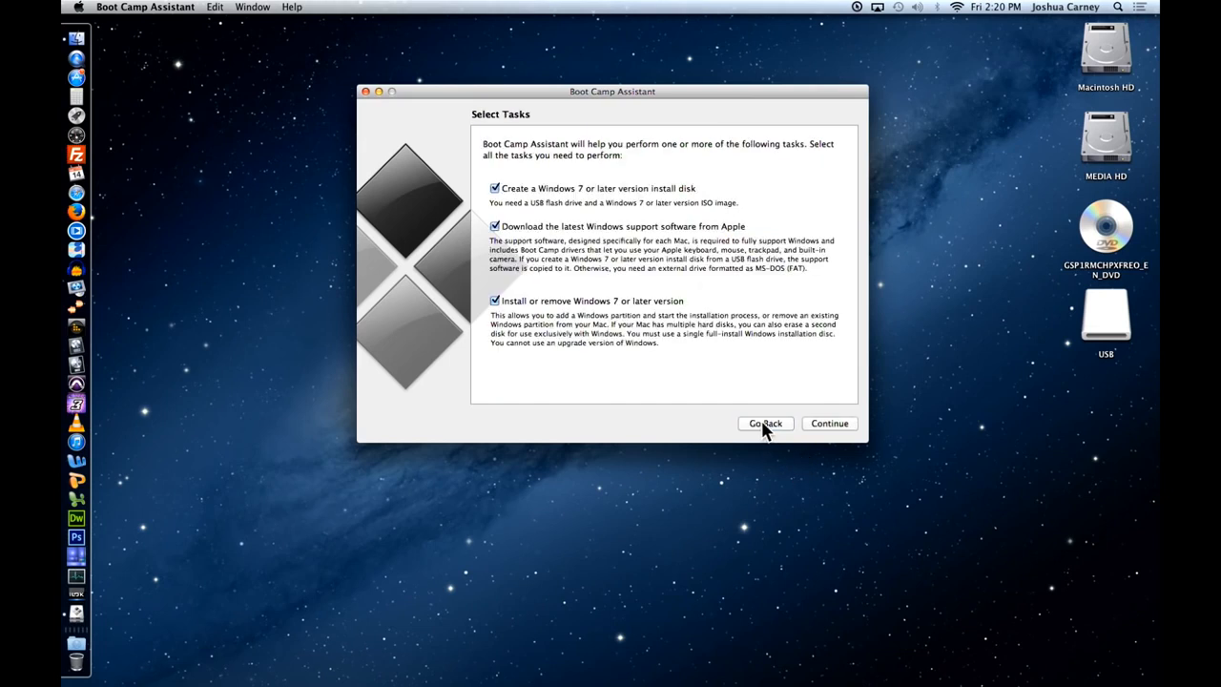
{"action": "left_click", "coordinate": [494, 188]}
{"action": "left_click", "coordinate": [839, 424]}
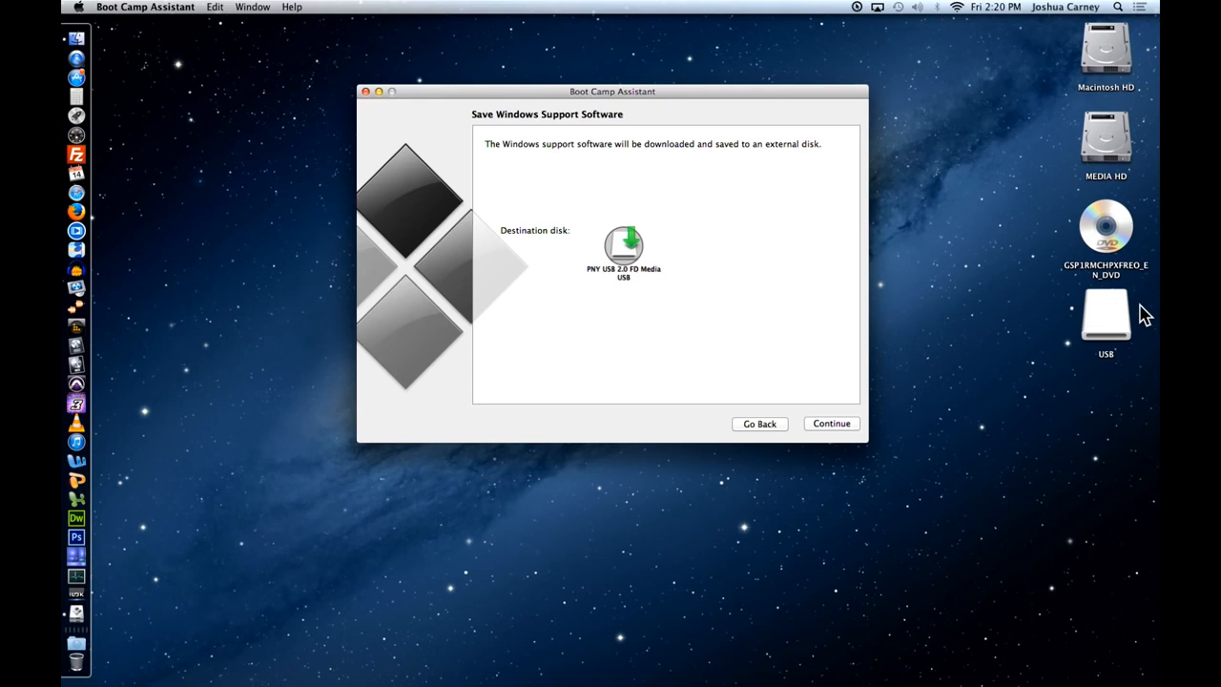
{"action": "left_click", "coordinate": [832, 426]}
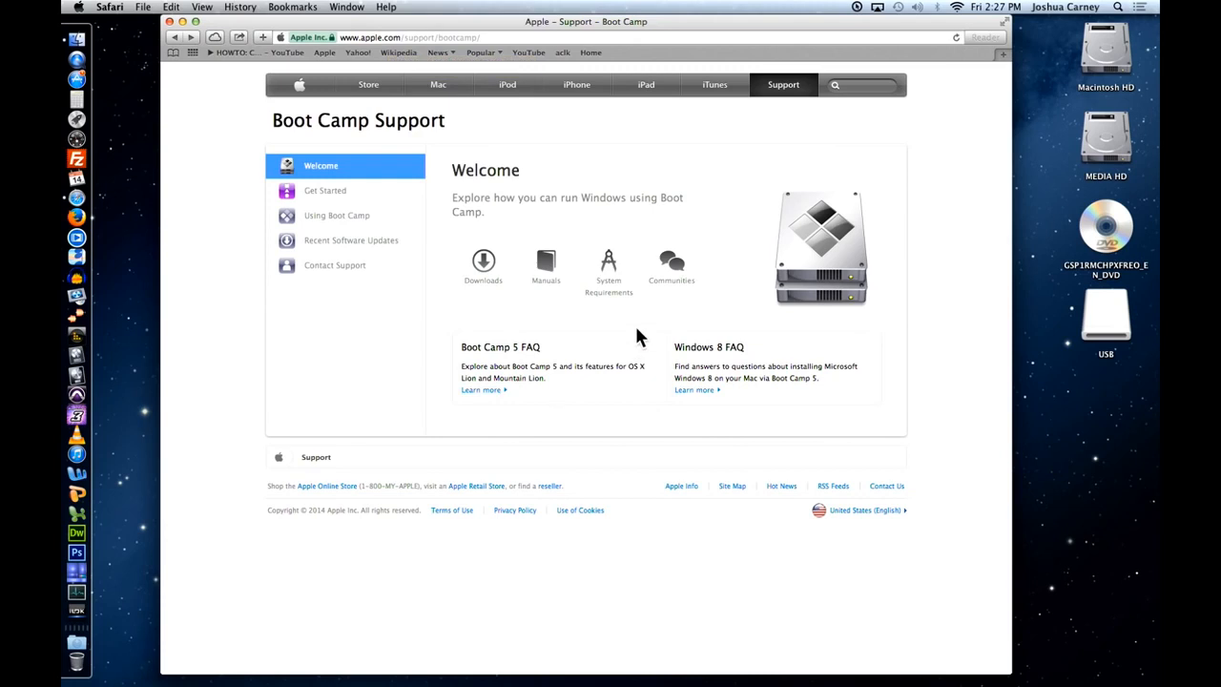
Download Boot Camp Support Software 5.1.5621 (BootCamp5.1.5621.zip) from Apple's downloads page and check its progress.
{"action": "left_click", "coordinate": [486, 267]}
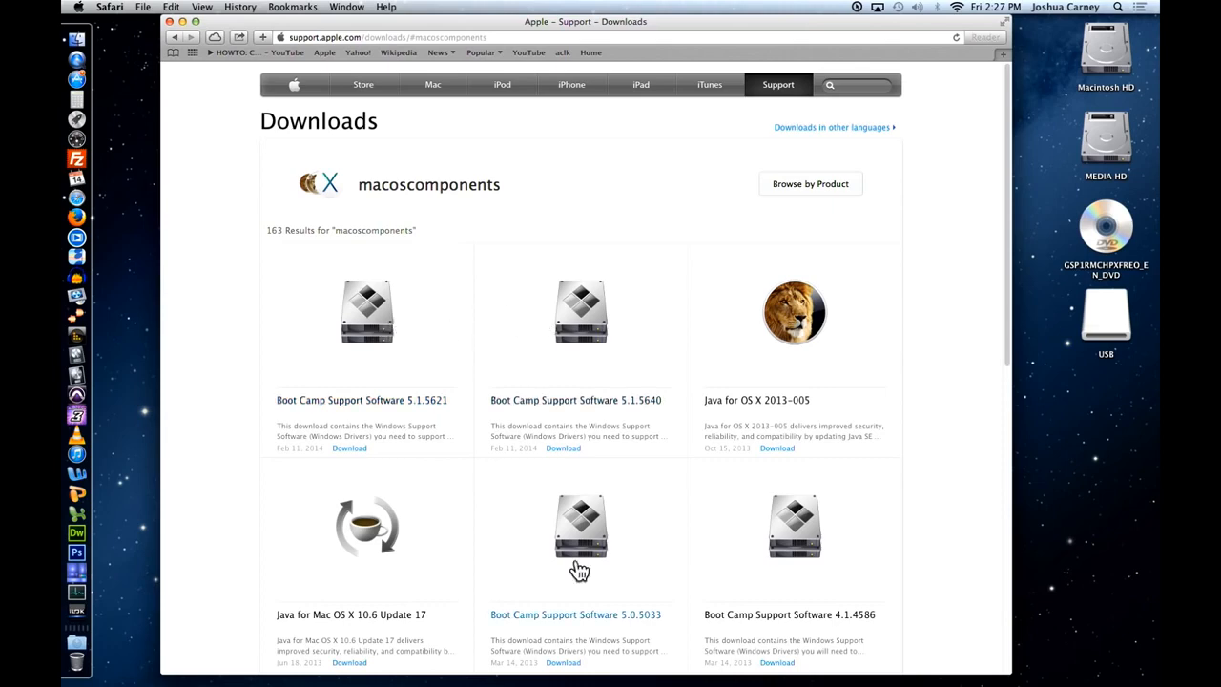
{"action": "scroll", "coordinate": [578, 416], "scroll_direction": "down", "scroll_amount": 3}
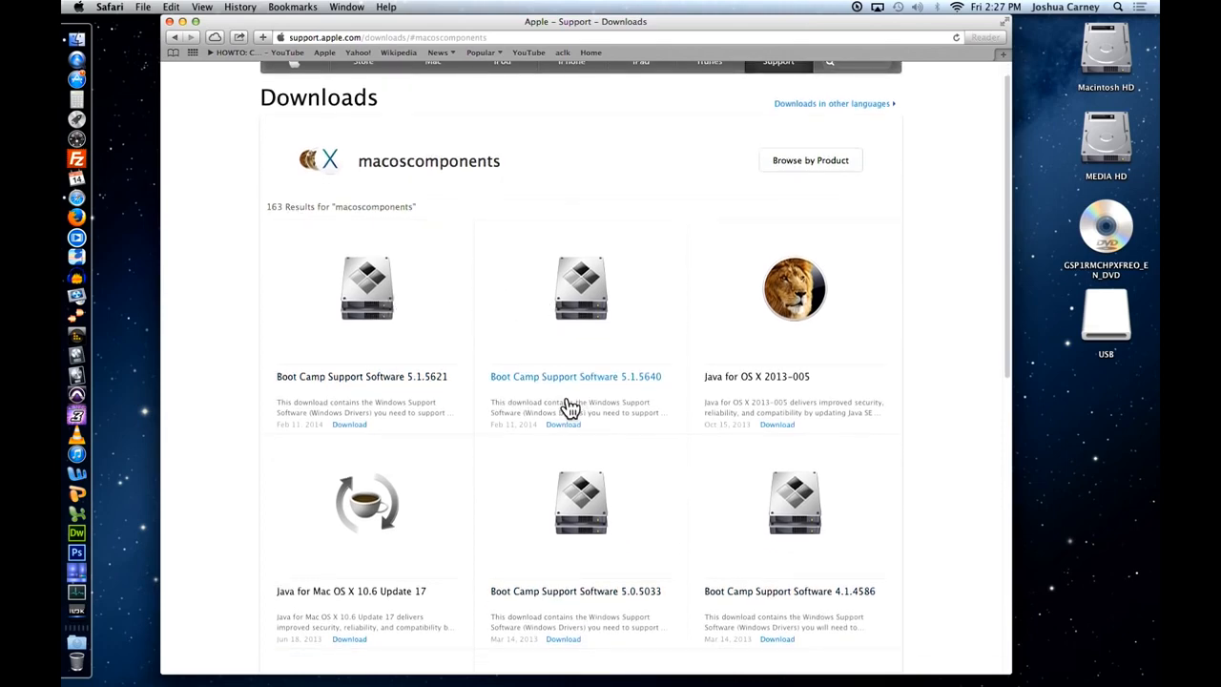
{"action": "scroll", "coordinate": [567, 405], "scroll_direction": "down", "scroll_amount": 5}
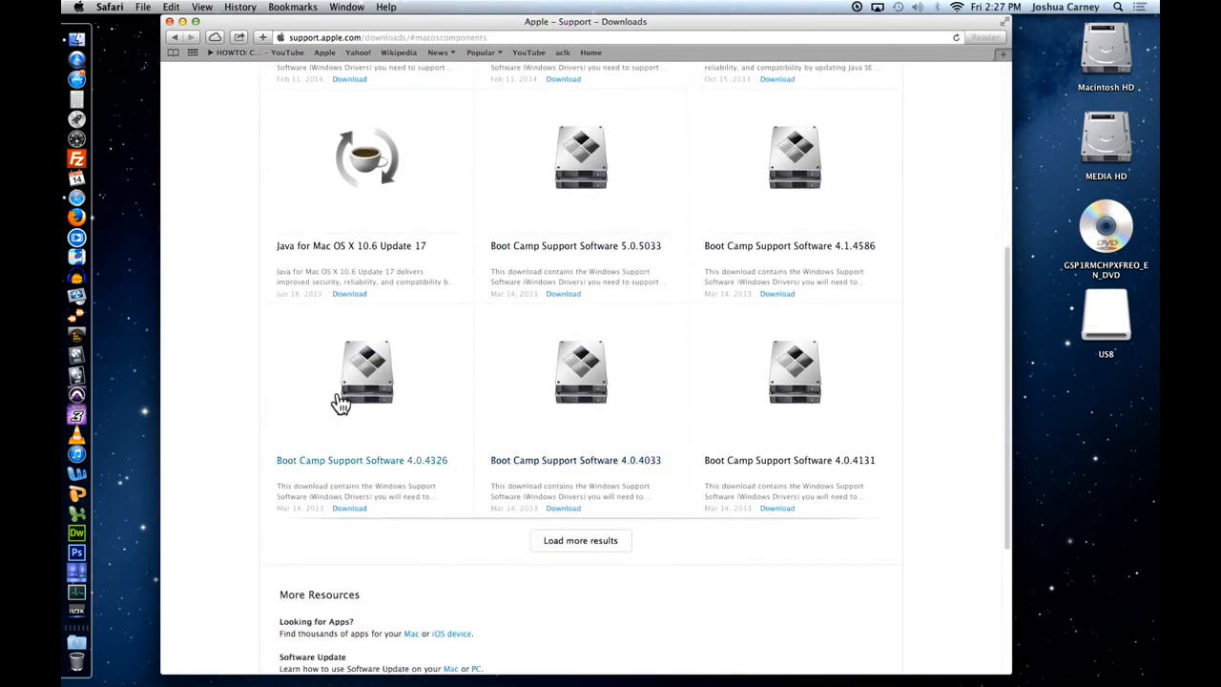
{"action": "scroll", "coordinate": [592, 391], "scroll_direction": "up", "scroll_amount": 8}
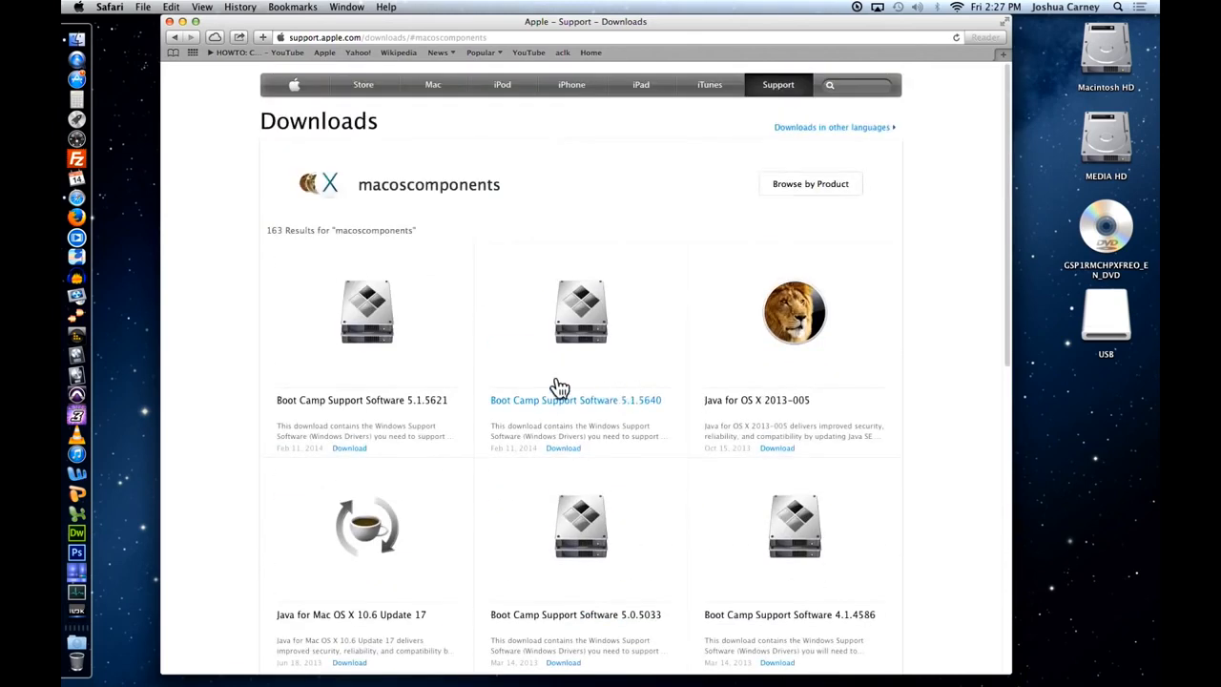
{"action": "left_click", "coordinate": [379, 343]}
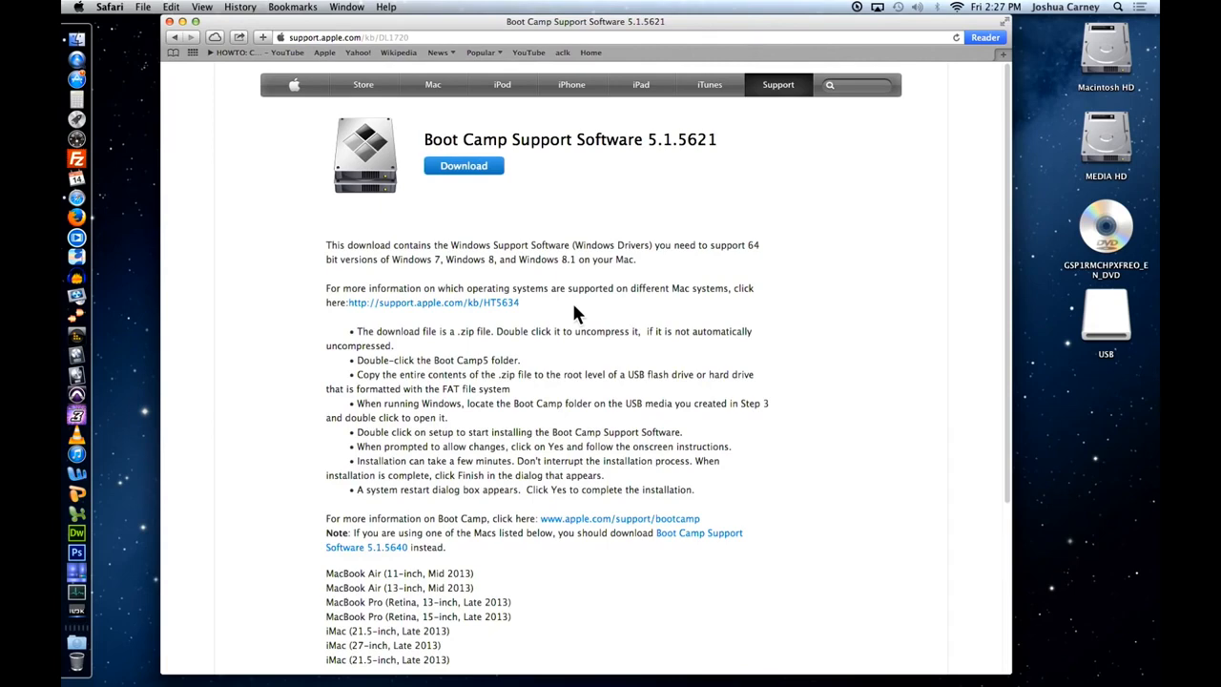
{"action": "scroll", "coordinate": [463, 573], "scroll_direction": "down", "scroll_amount": 2}
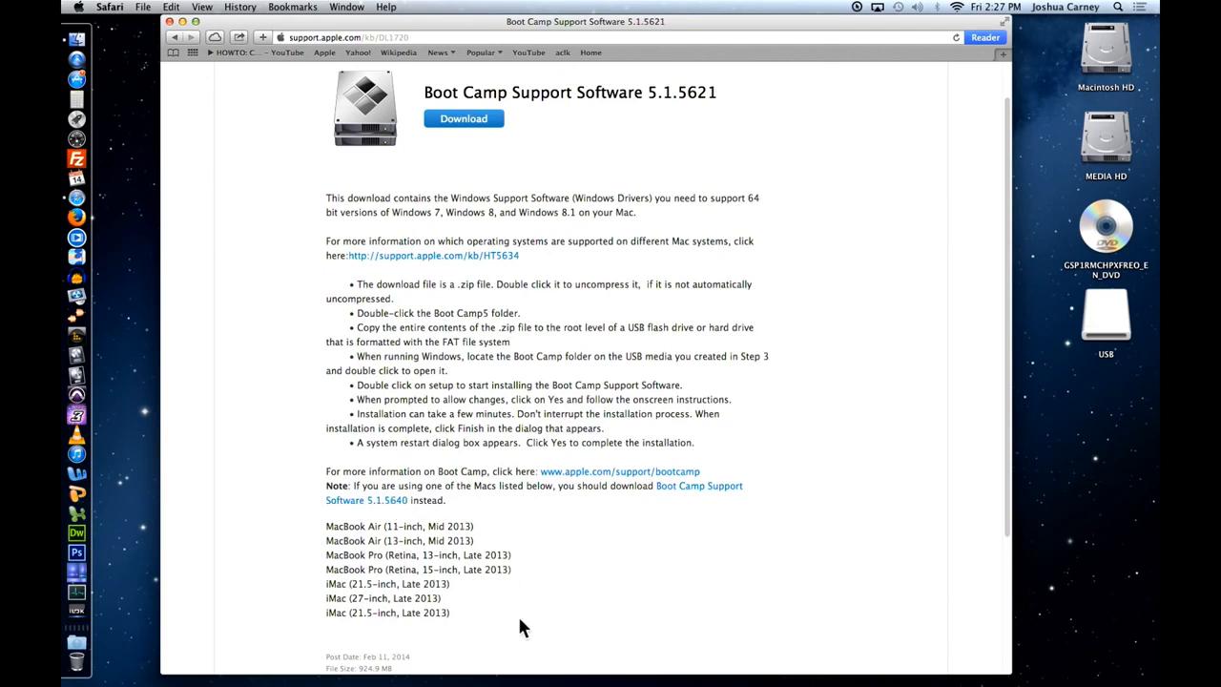
{"action": "scroll", "coordinate": [515, 606], "scroll_direction": "up", "scroll_amount": 2}
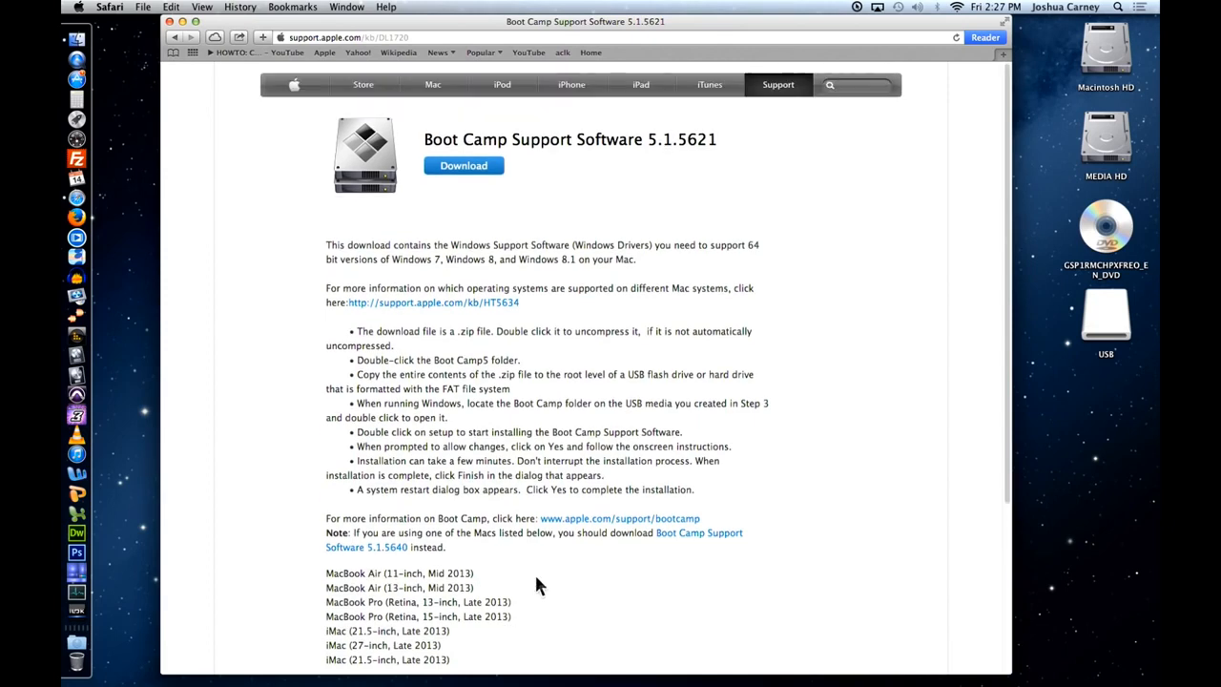
{"action": "left_click", "coordinate": [464, 168]}
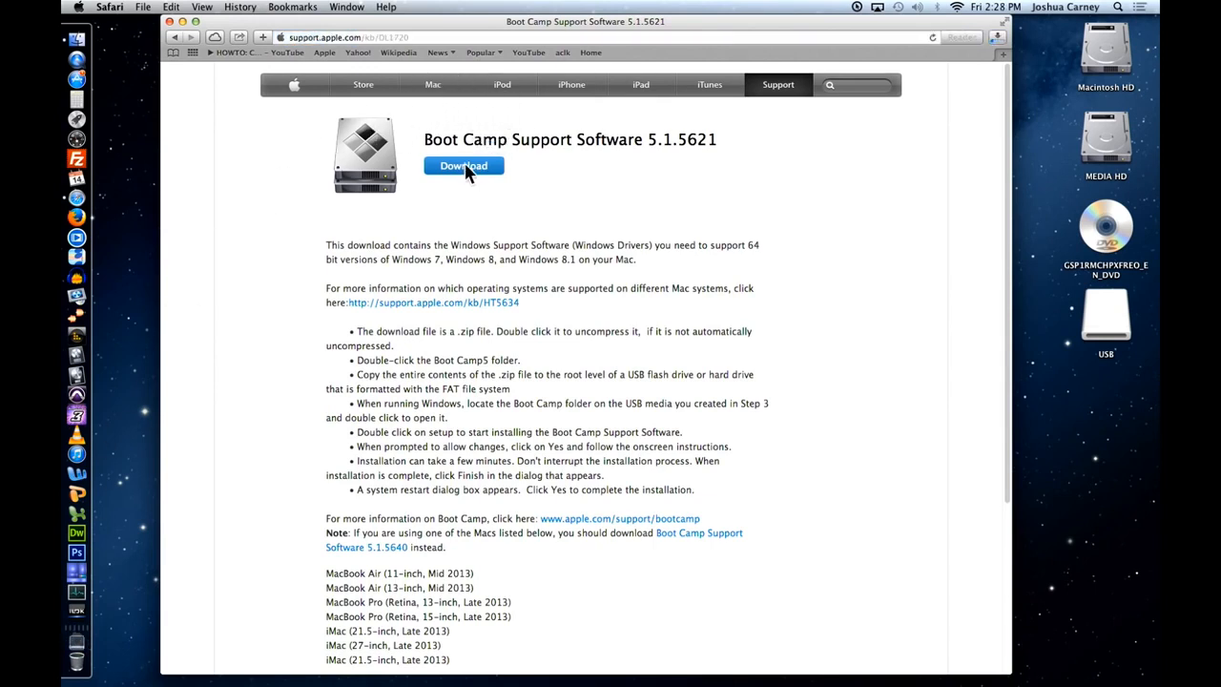
{"action": "left_click", "coordinate": [996, 39]}
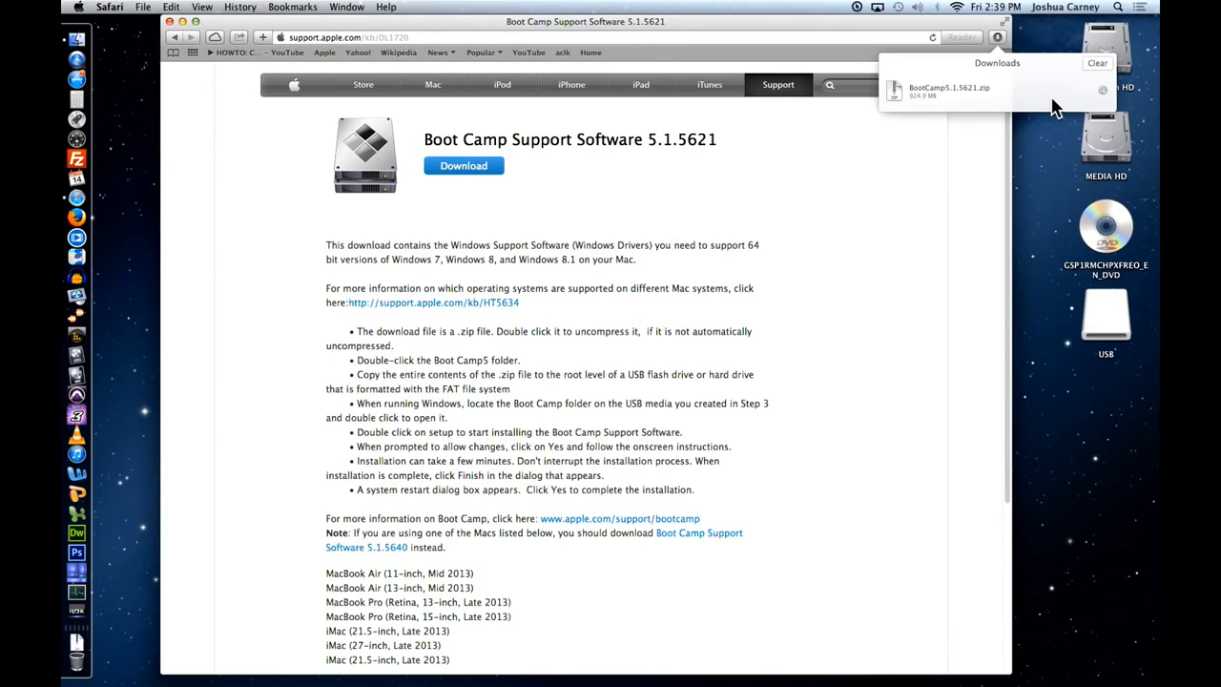
Quit Safari and show the Downloads folder on Macintosh HD.
{"action": "left_click", "coordinate": [109, 7]}
{"action": "left_click", "coordinate": [139, 175]}
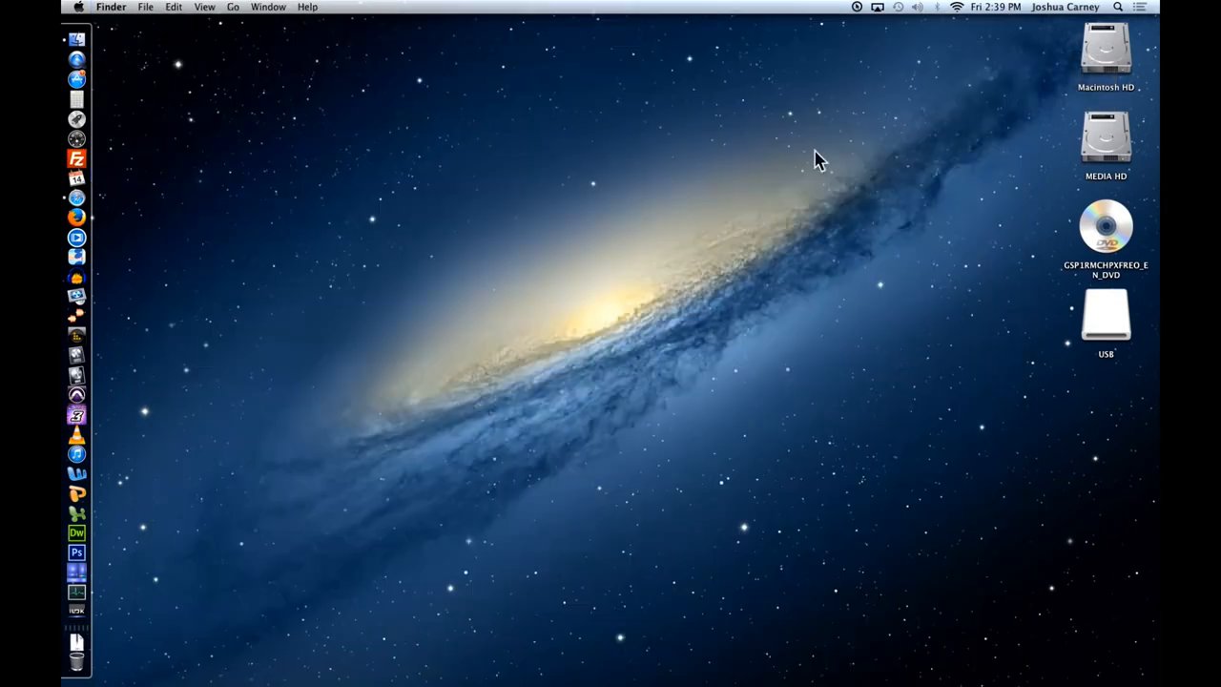
{"action": "double_click", "coordinate": [1093, 57]}
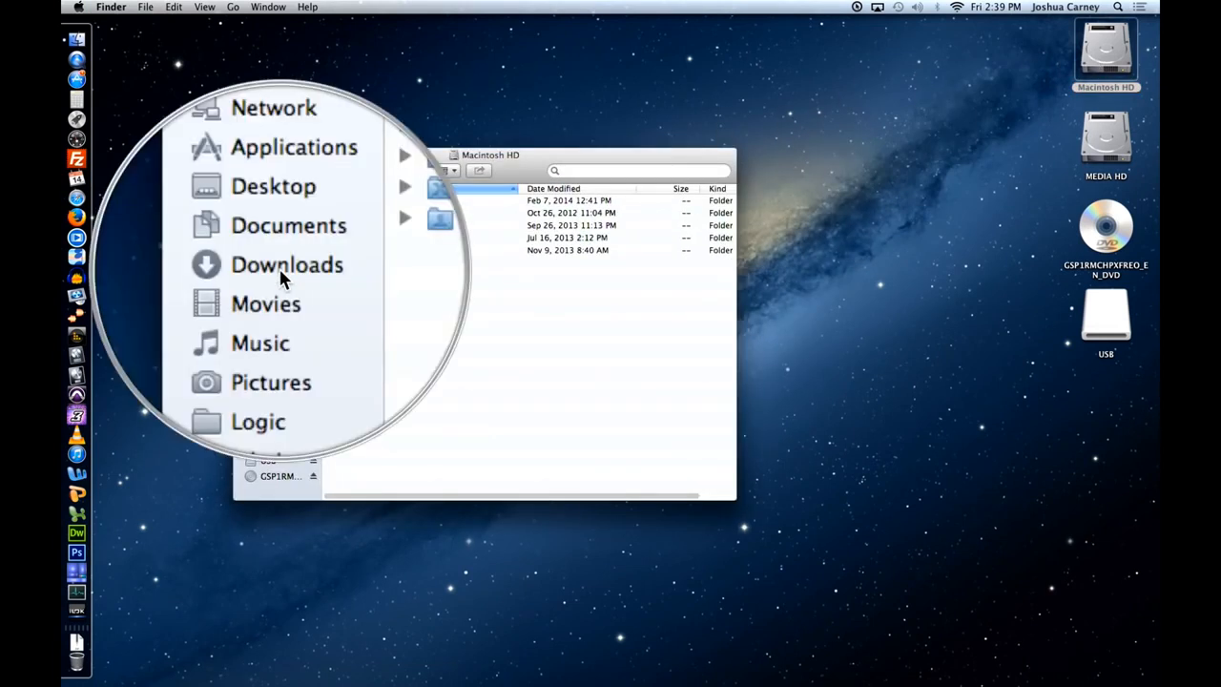
{"action": "left_click", "coordinate": [283, 271]}
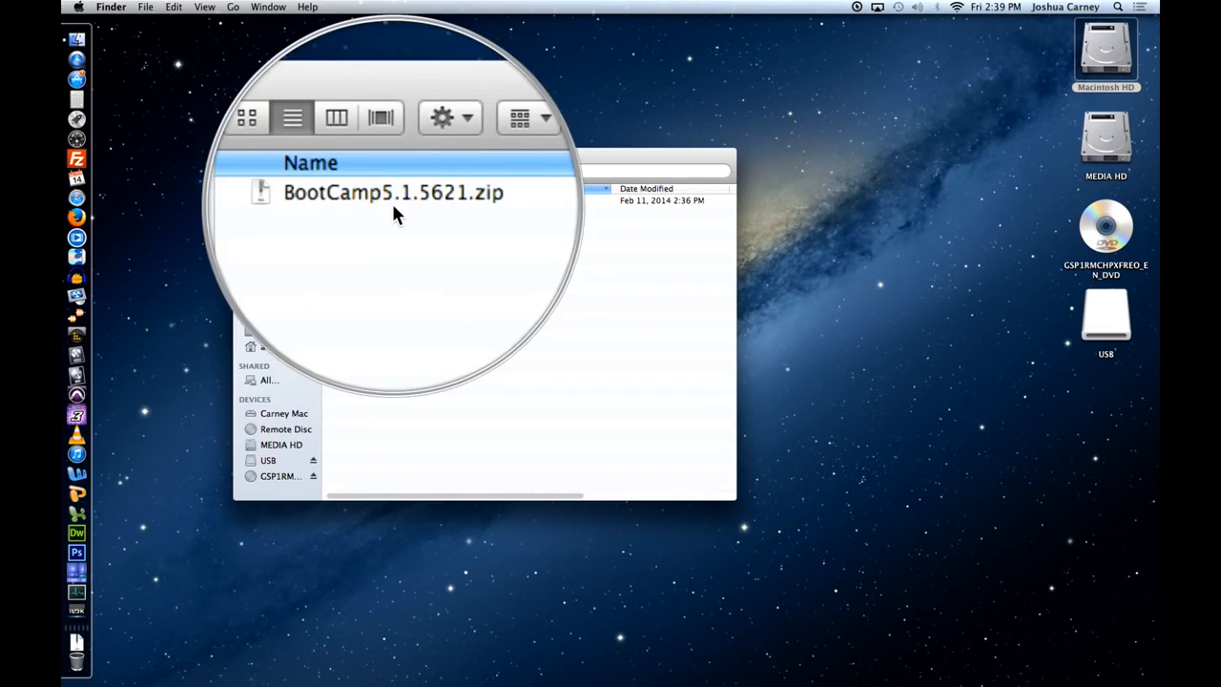
Expand BootCamp5.1.5621.zip and open the extracted BootCamp5.1.5621 folder.
{"action": "left_click", "coordinate": [384, 201]}
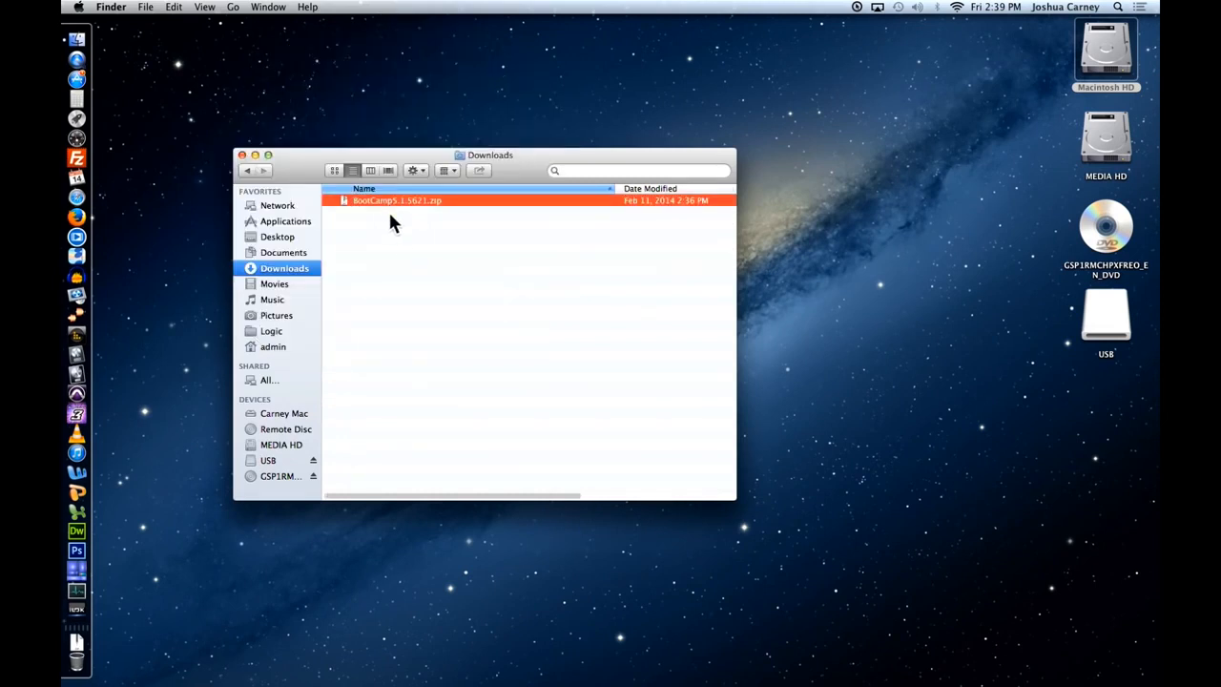
{"action": "double_click", "coordinate": [384, 201]}
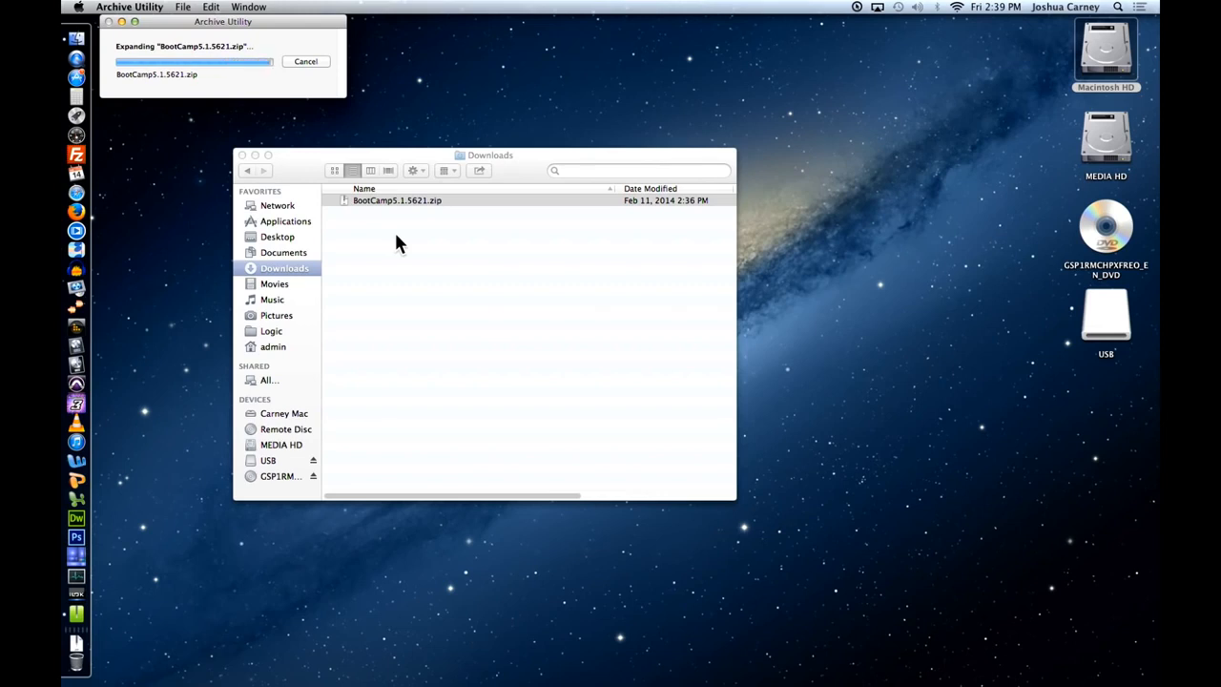
{"action": "double_click", "coordinate": [385, 201]}
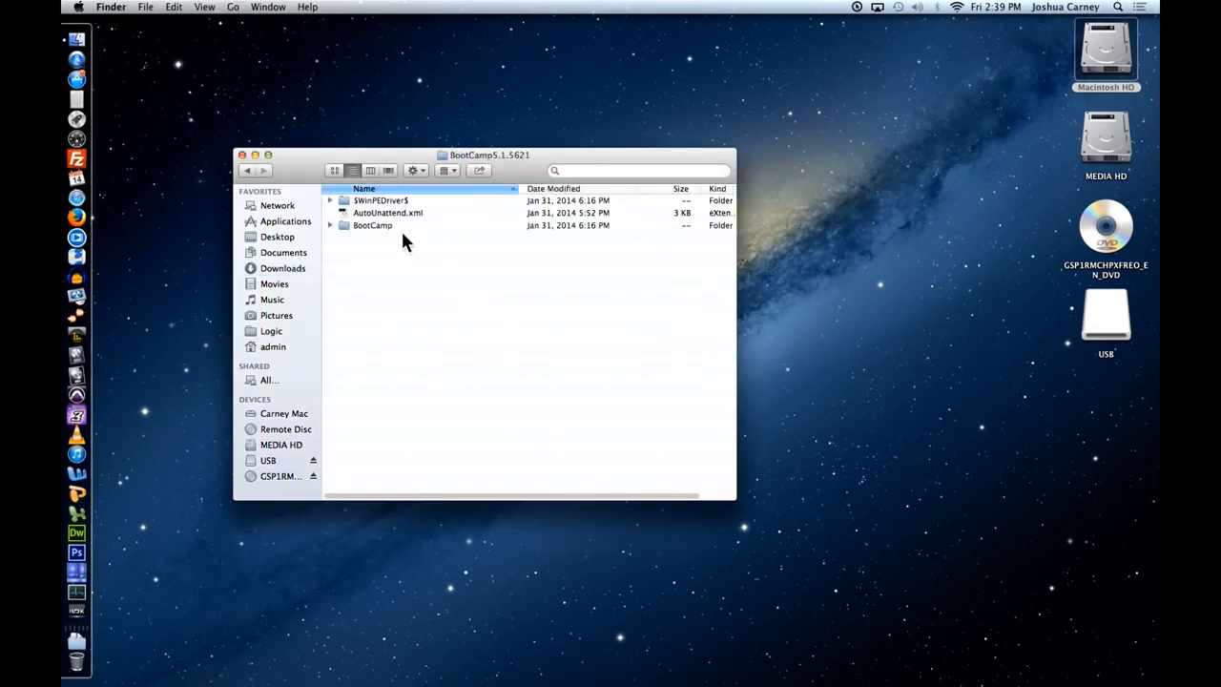
Copy the BootCamp5.1.5621 folder from Downloads onto the USB drive and watch the copy progress.
{"action": "left_click", "coordinate": [246, 166]}
{"action": "left_click_drag", "start_coordinate": [383, 201], "coordinate": [1099, 327]}
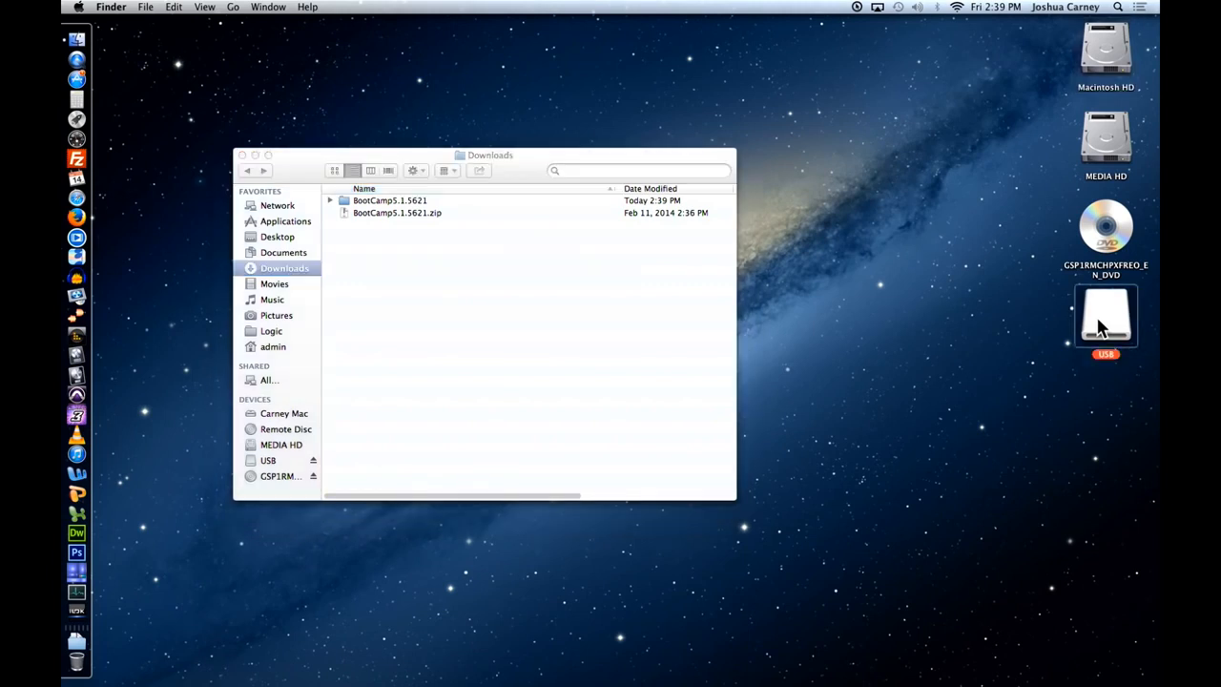
{"action": "double_click", "coordinate": [1099, 327]}
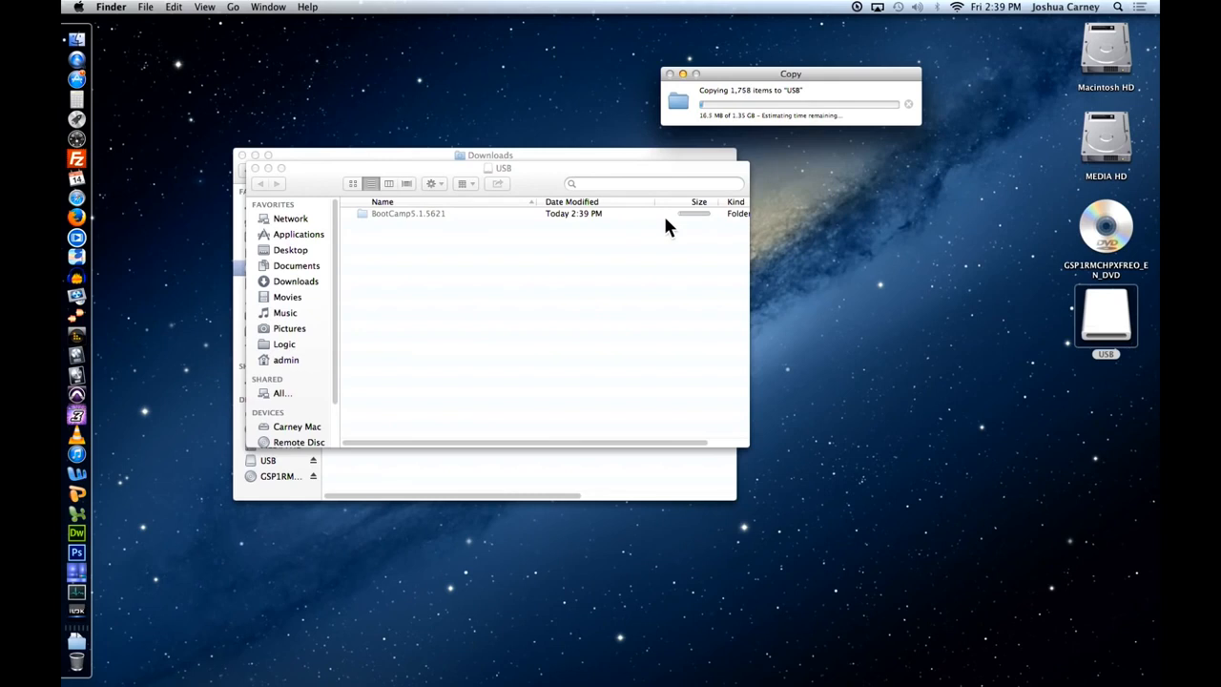
{"action": "left_click_drag", "start_coordinate": [793, 75], "coordinate": [551, 285]}
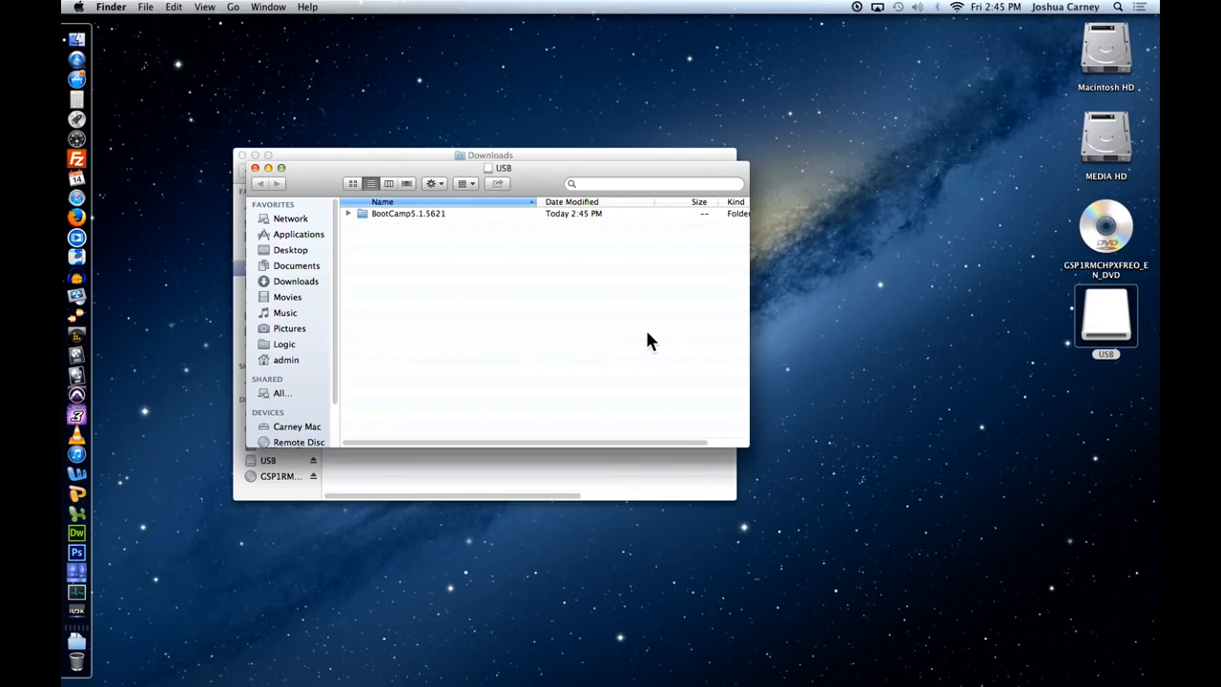
Close the USB window and relaunch Boot Camp Assistant, continuing past its introduction.
{"action": "left_click", "coordinate": [253, 168]}
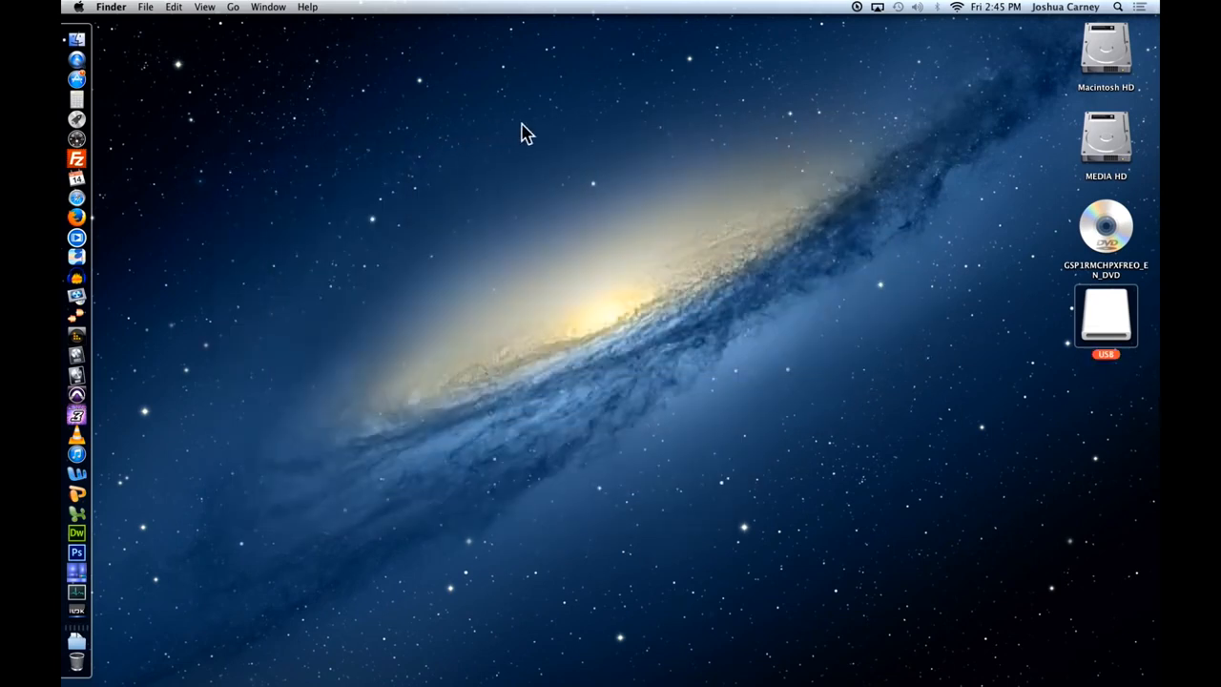
{"action": "left_click", "coordinate": [1118, 8]}
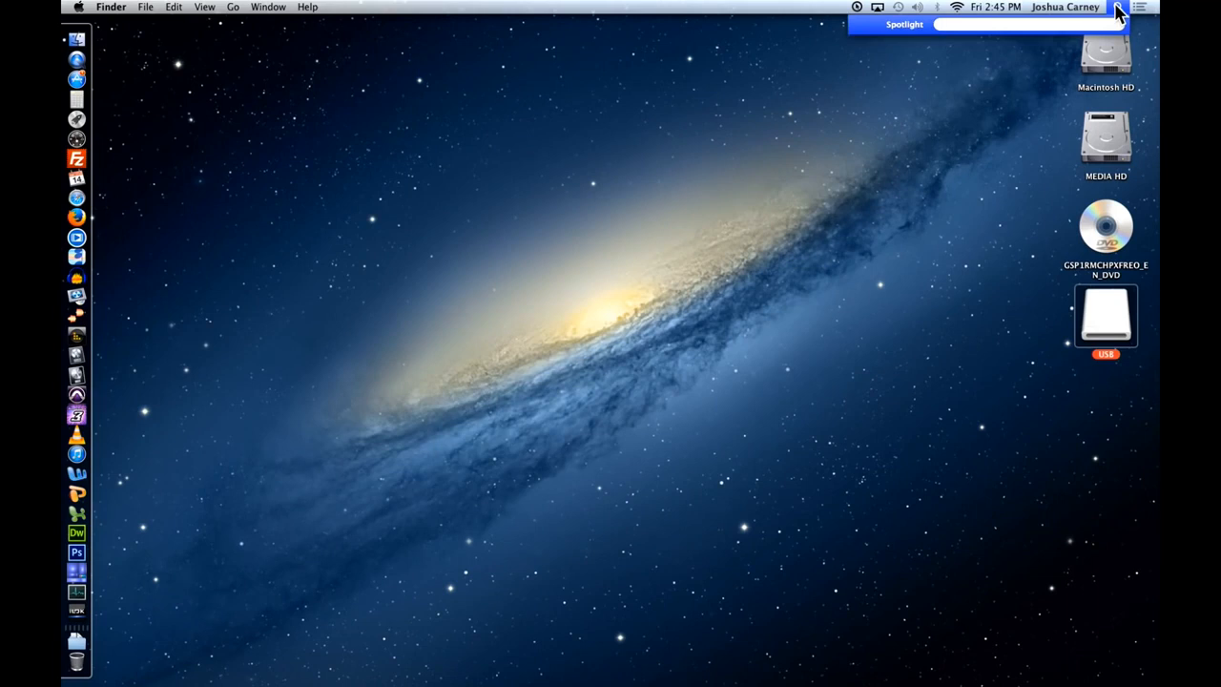
{"action": "type", "text": "b"}
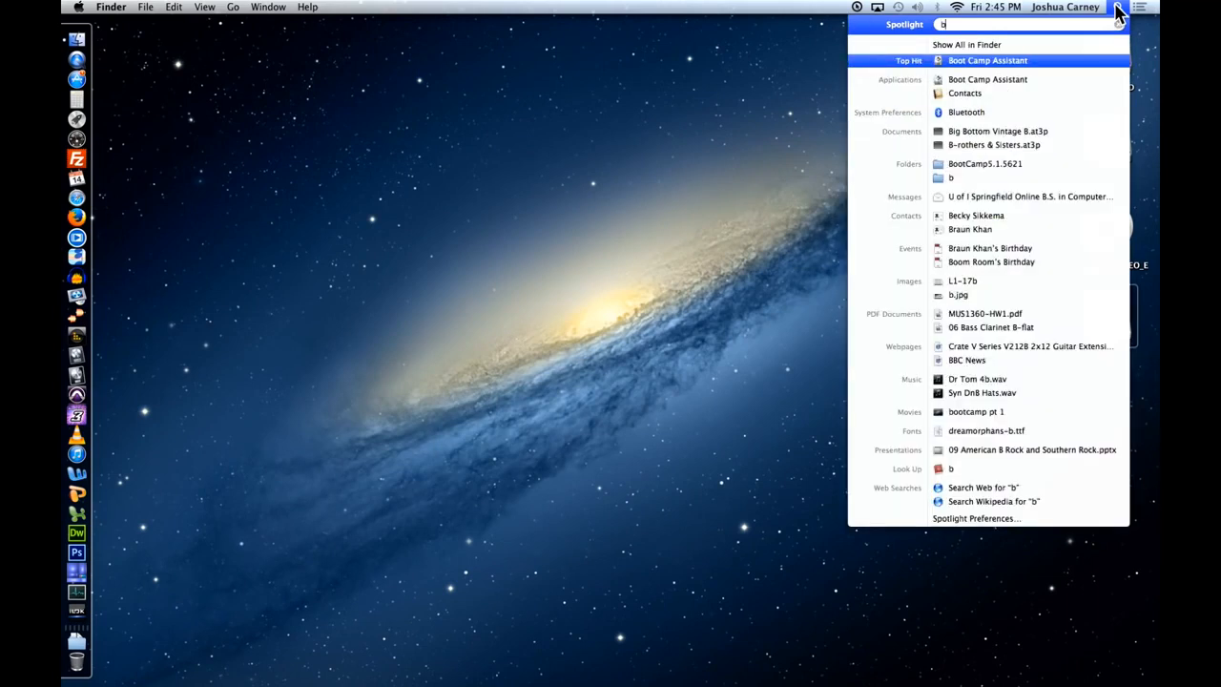
{"action": "left_click", "coordinate": [988, 60]}
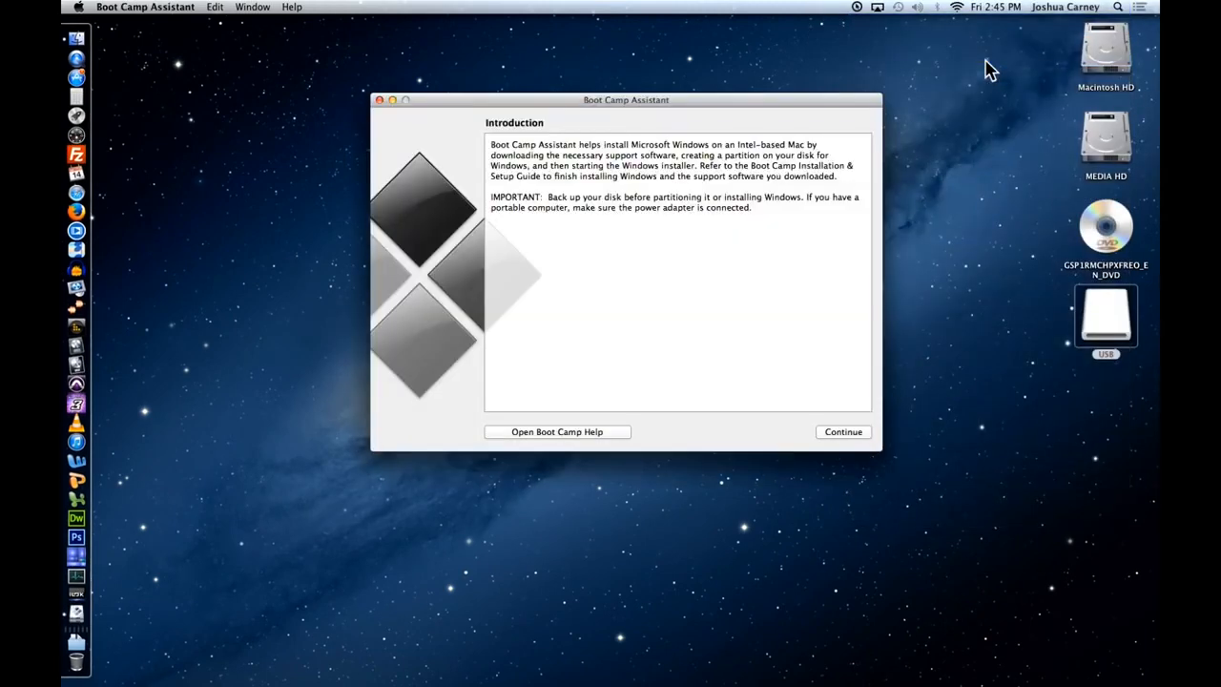
{"action": "left_click", "coordinate": [842, 433]}
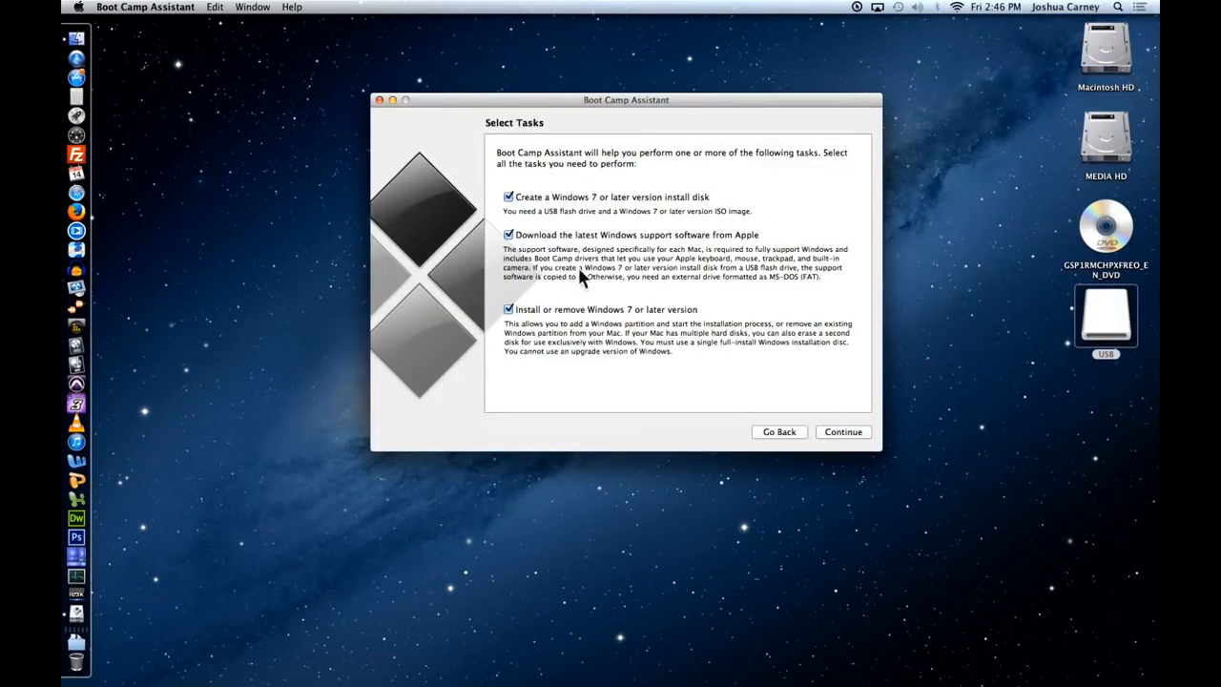
Uncheck the install-disk and support-software tasks, leaving only install or remove Windows.
{"action": "left_click", "coordinate": [559, 197]}
{"action": "left_click", "coordinate": [553, 237]}
{"action": "left_click", "coordinate": [831, 435]}
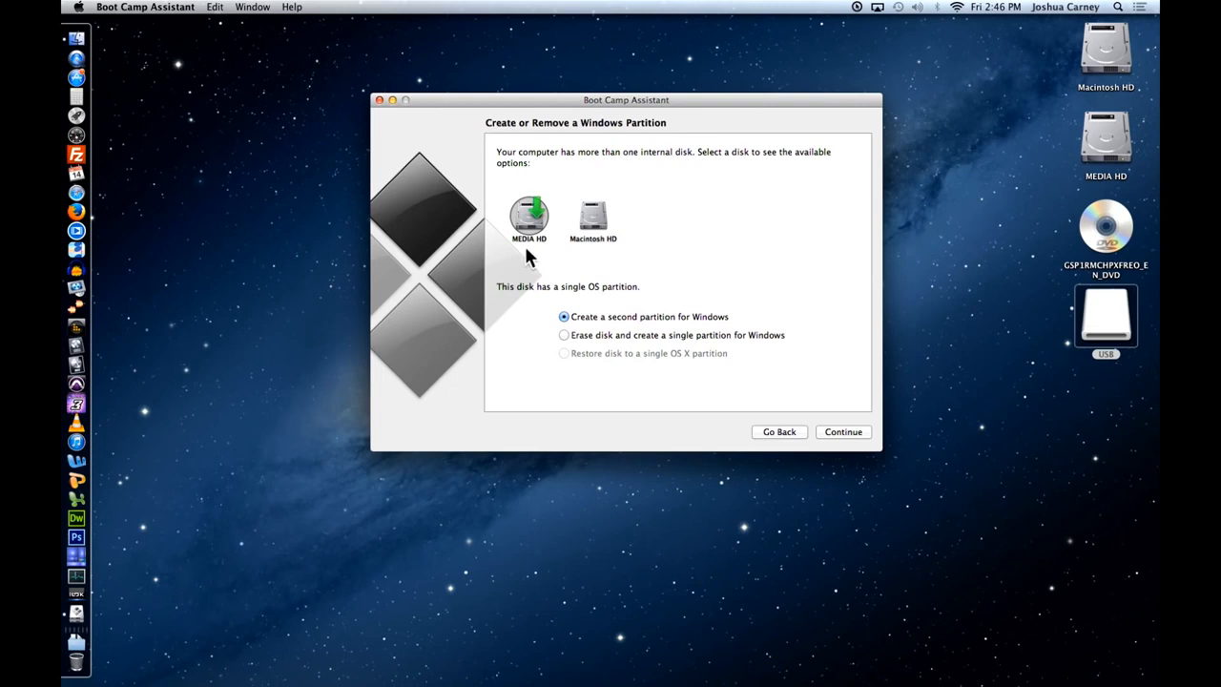
Choose Macintosh HD as the Windows disk and continue to partition sizing.
{"action": "left_click", "coordinate": [593, 229]}
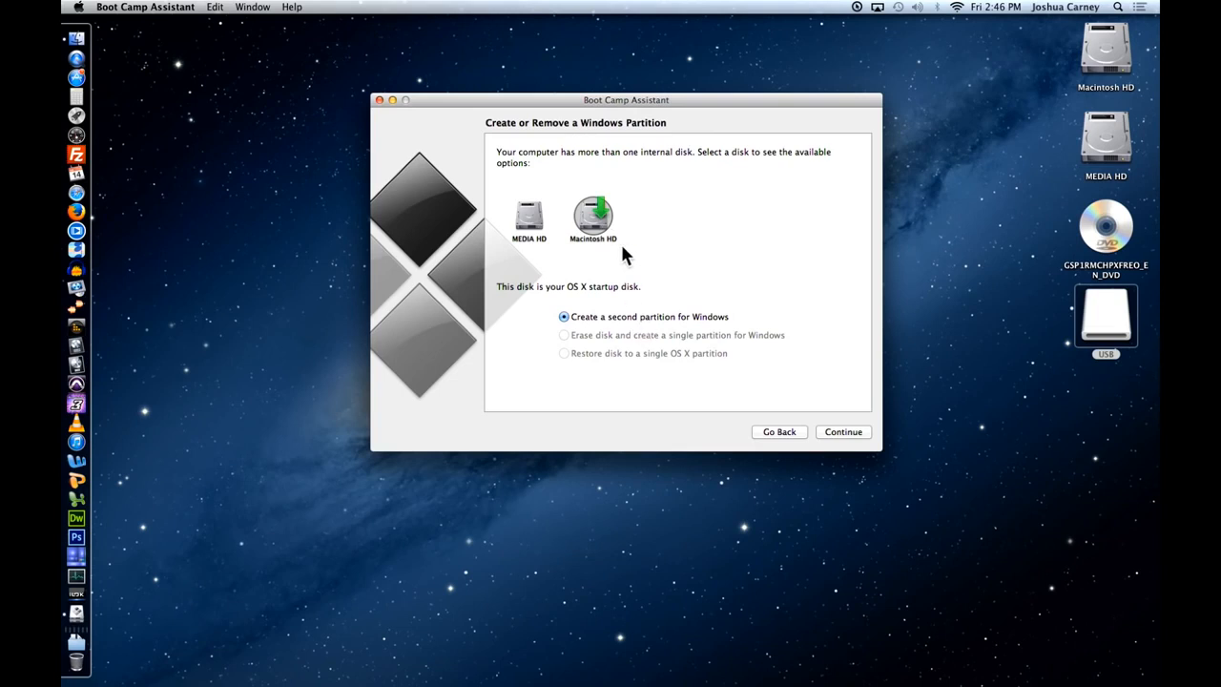
{"action": "left_click", "coordinate": [834, 431]}
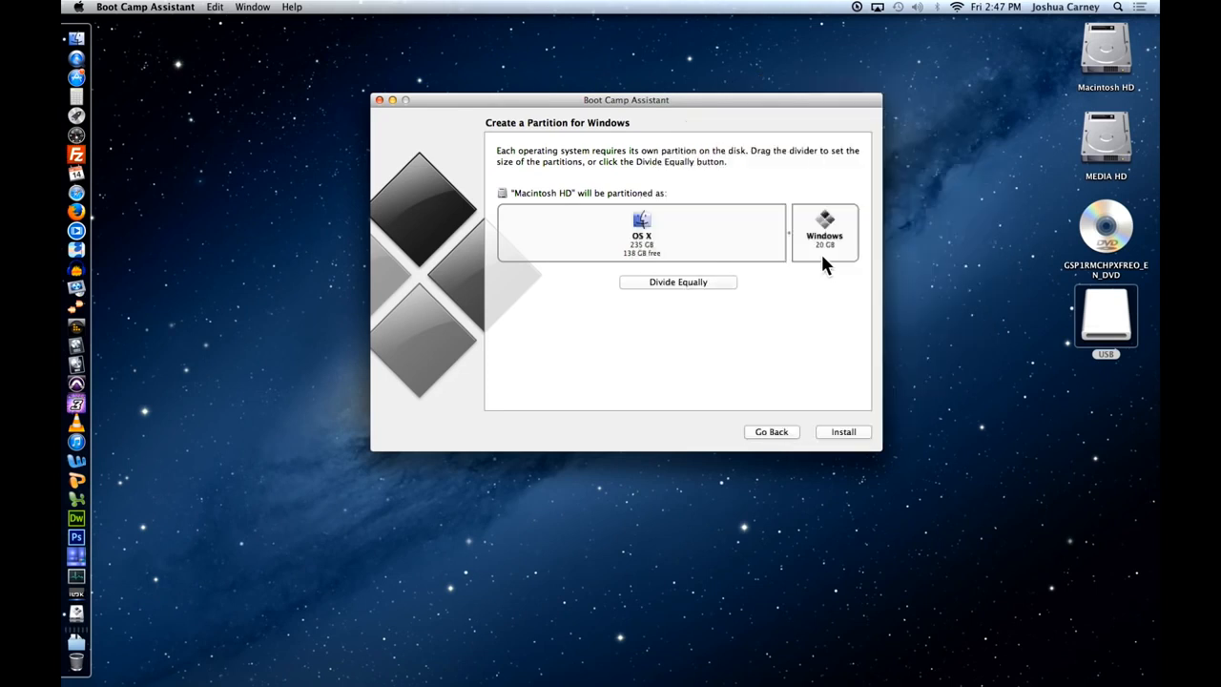
Resize the split to 70 GB for Windows and 185 GB for OS X, then start installing.
{"action": "left_click_drag", "start_coordinate": [788, 230], "coordinate": [736, 247]}
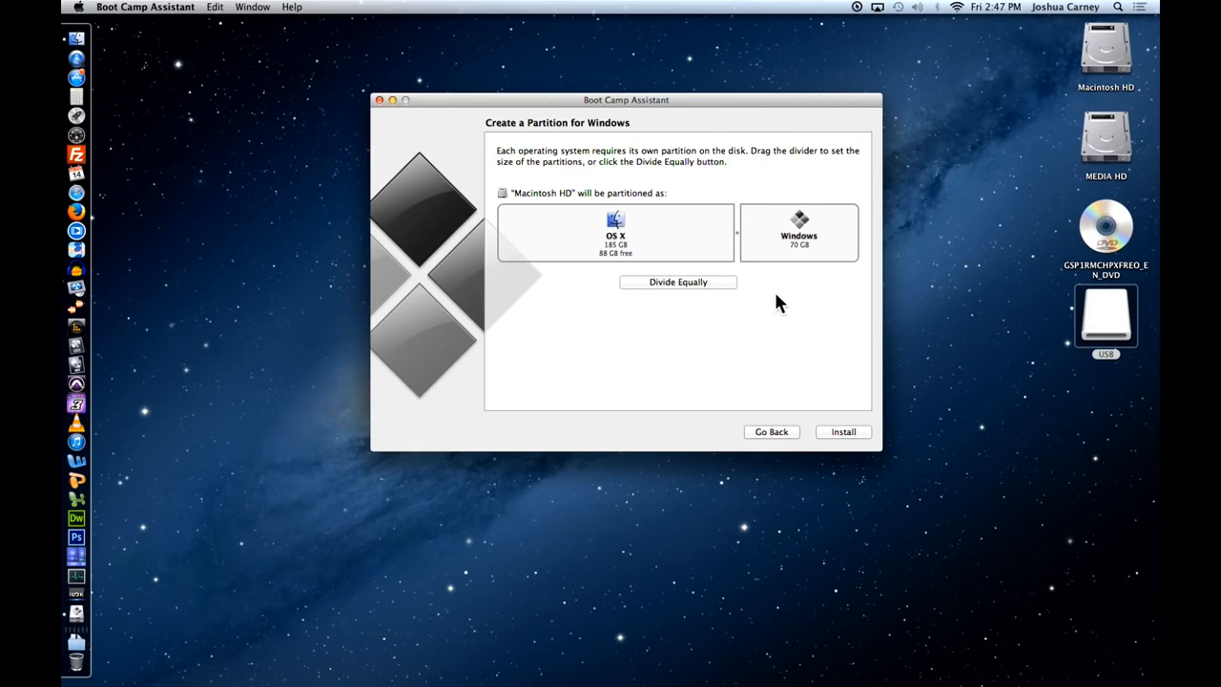
{"action": "left_click", "coordinate": [842, 434]}
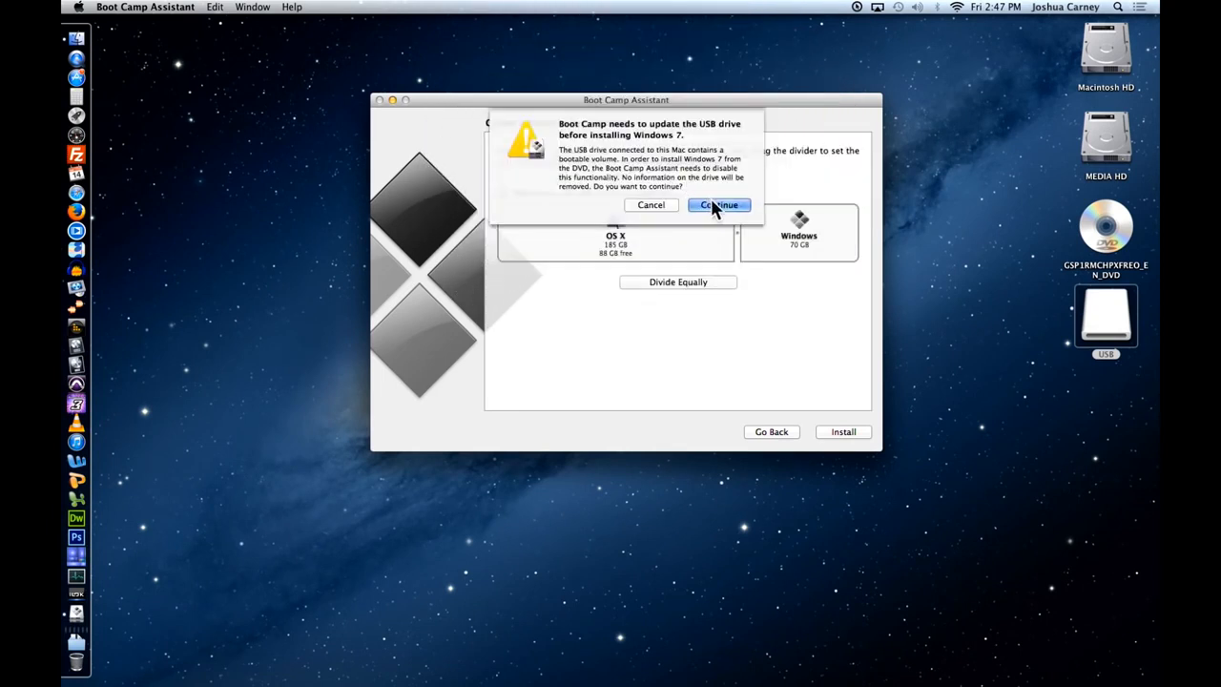
Allow Boot Camp to update the USB drive and begin partitioning the disk for Windows.
{"action": "left_click", "coordinate": [716, 207]}
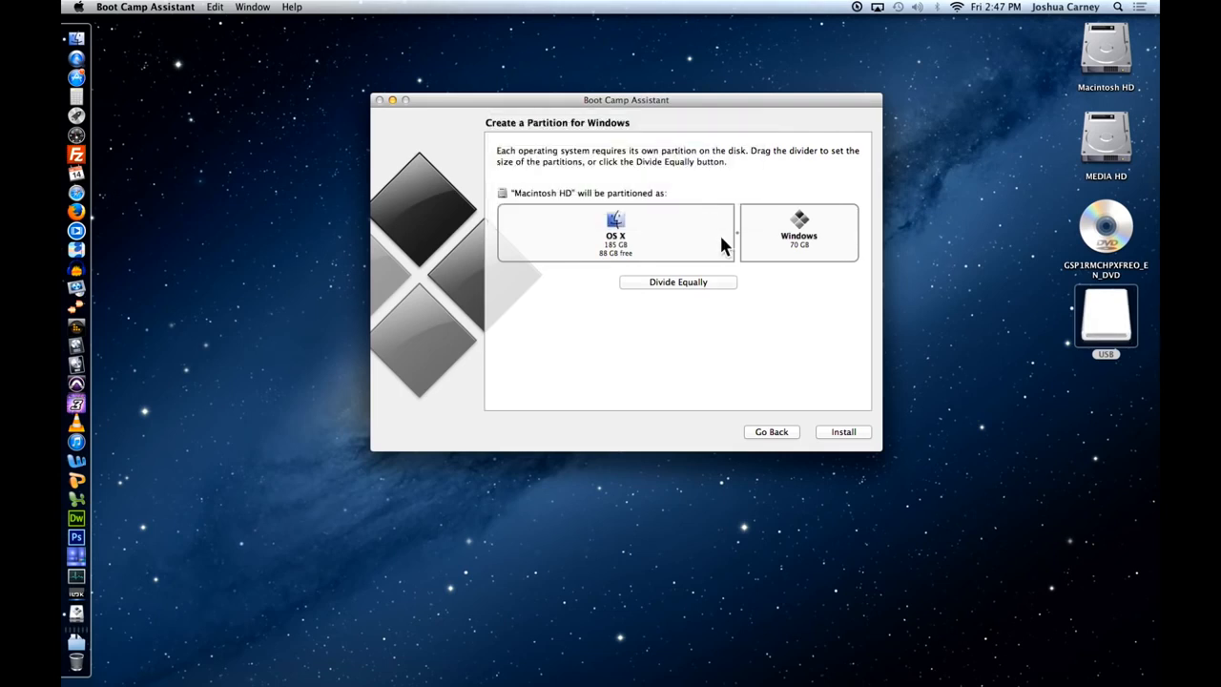
{"action": "left_click", "coordinate": [847, 431]}
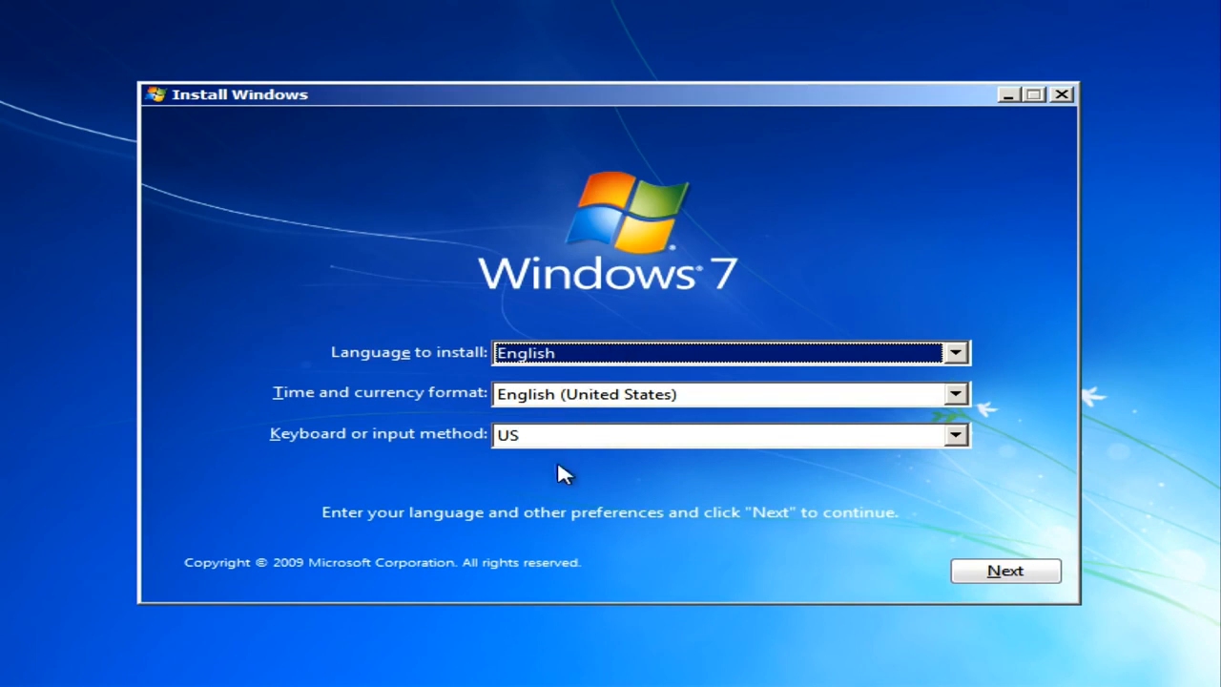
Keep English settings, start the install, and accept the Windows 7 Home Premium SP1 license terms.
{"action": "left_click", "coordinate": [1006, 572]}
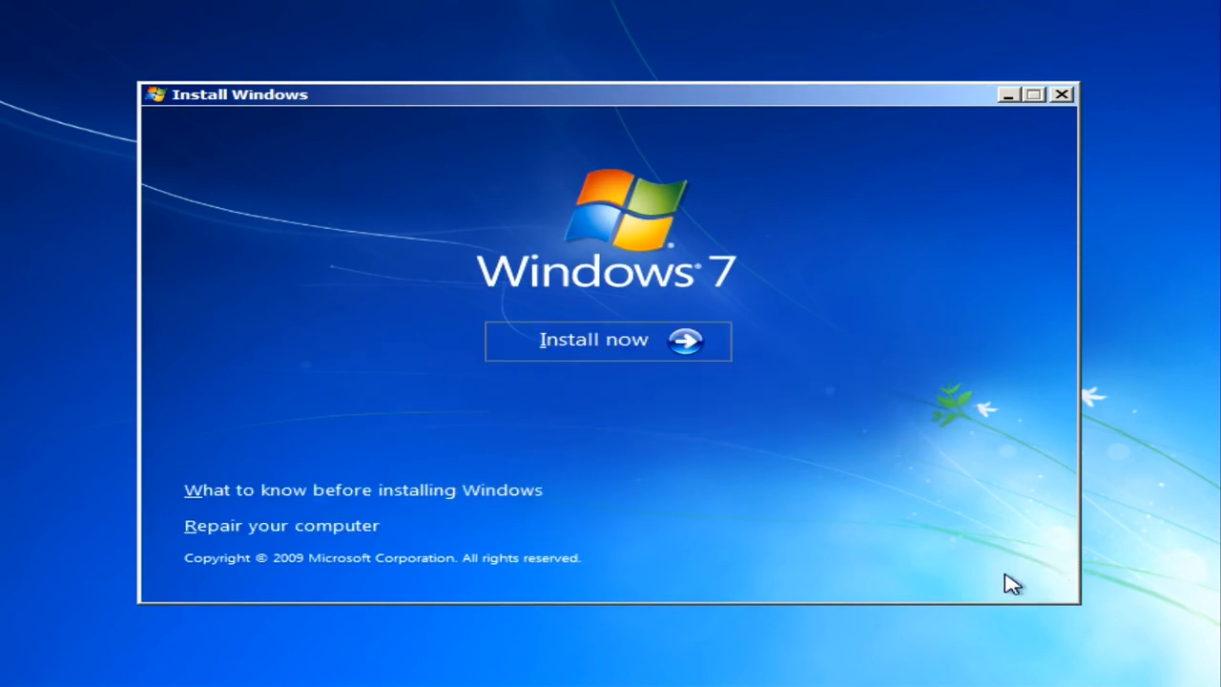
{"action": "left_click", "coordinate": [606, 345]}
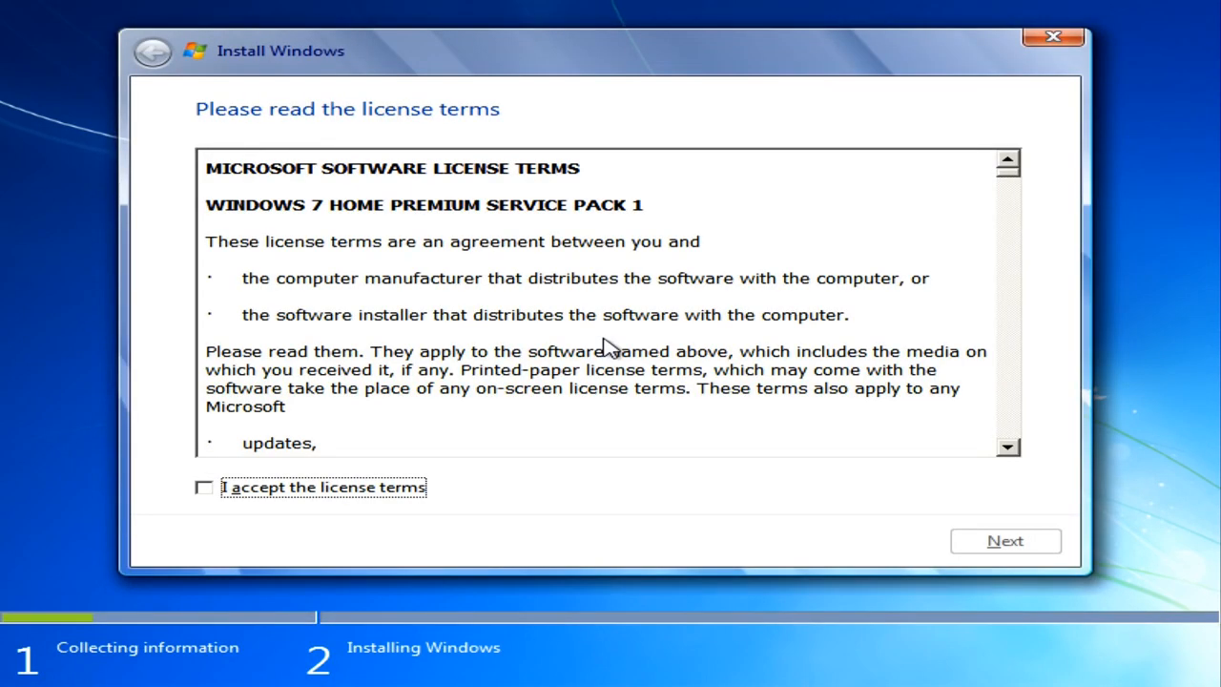
{"action": "left_click", "coordinate": [283, 491]}
{"action": "left_click", "coordinate": [968, 544]}
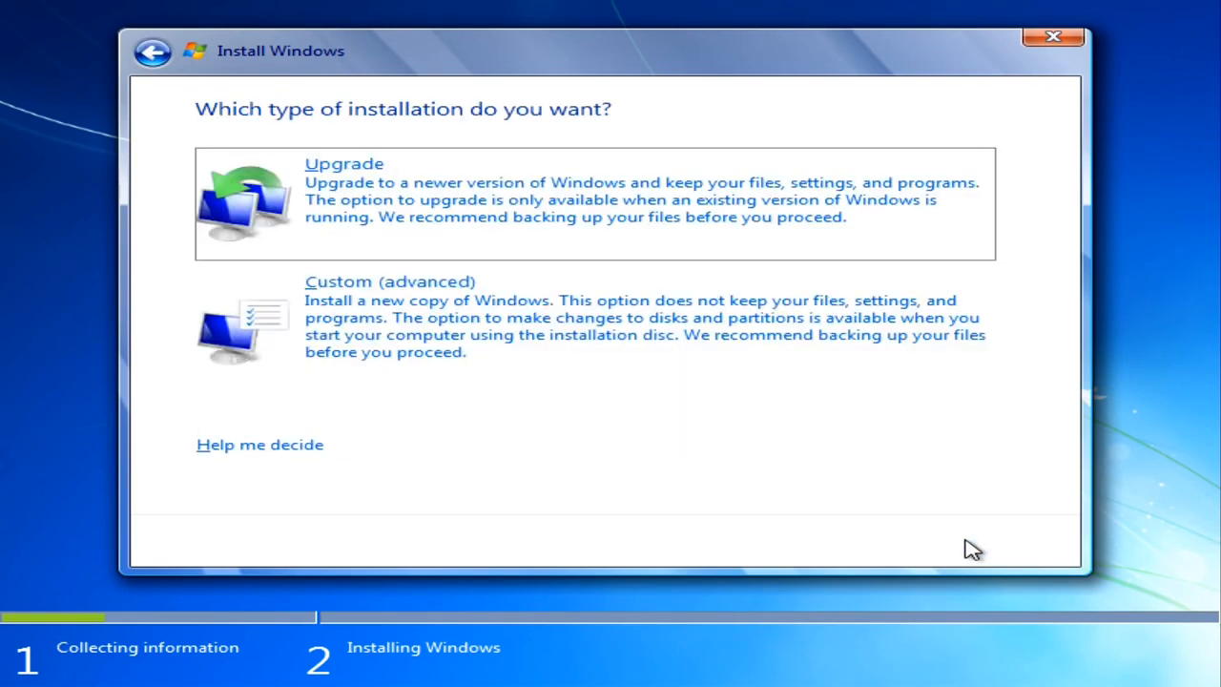
Choose a custom install and format Disk 1 Partition 3: BOOTCAMP as the install target.
{"action": "left_click", "coordinate": [400, 321]}
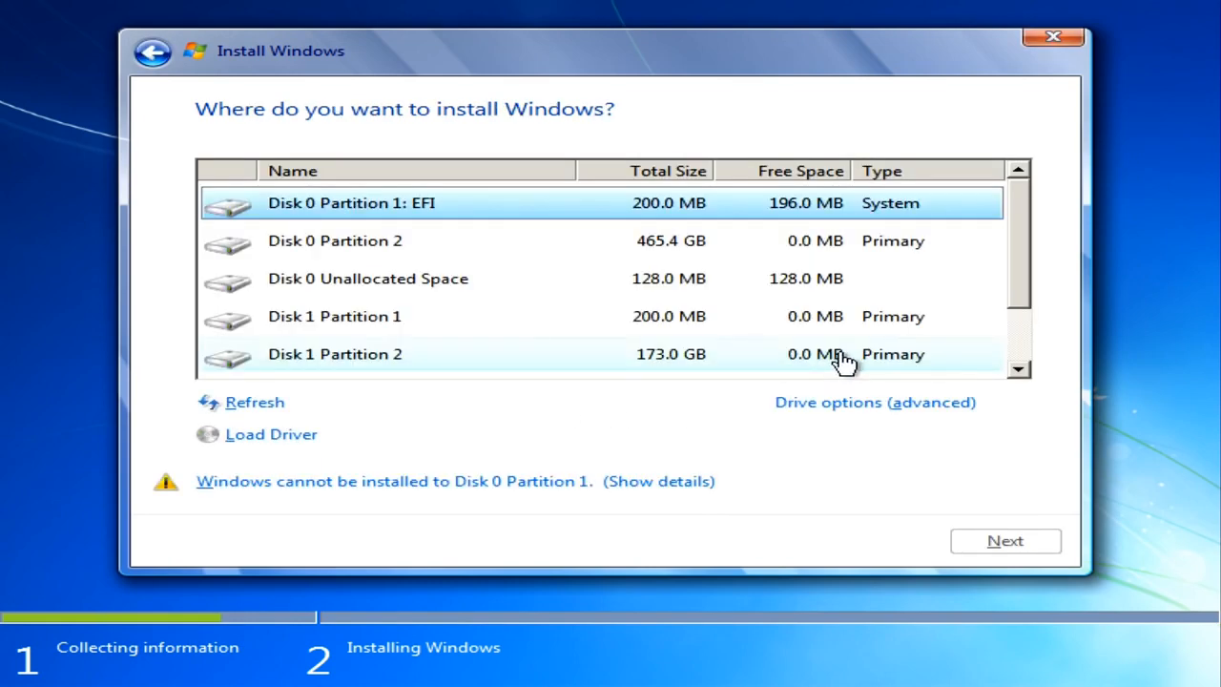
{"action": "scroll", "coordinate": [842, 360], "scroll_direction": "down", "scroll_amount": 1}
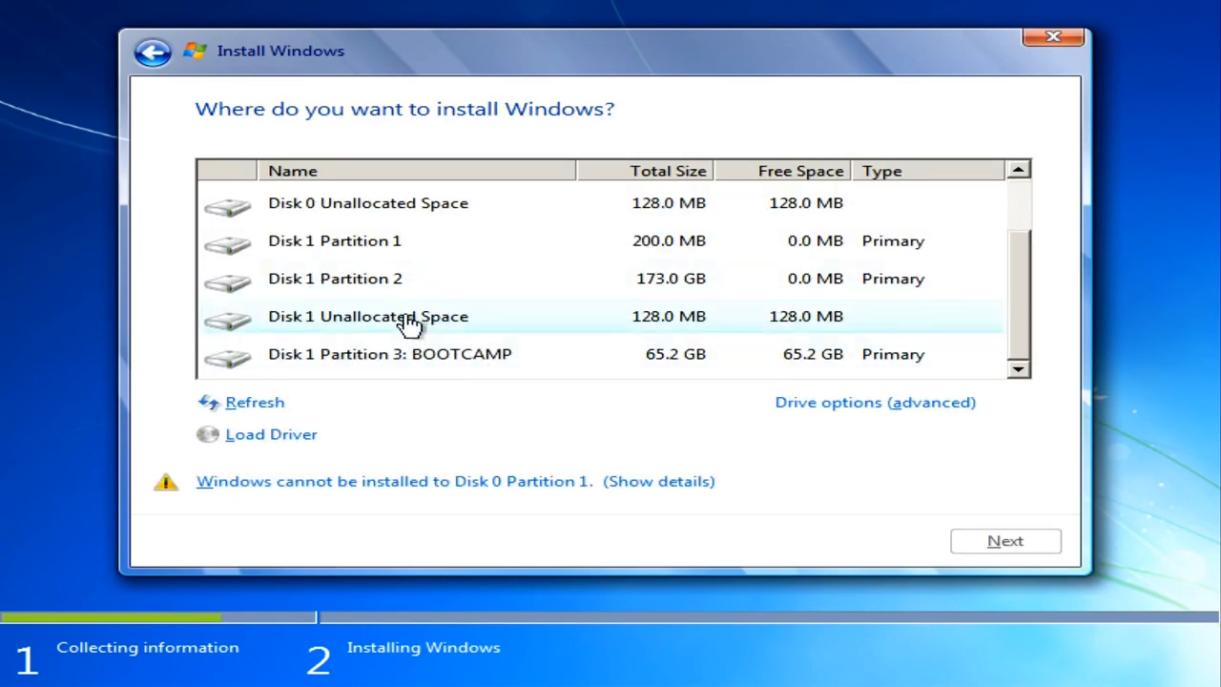
{"action": "scroll", "coordinate": [420, 287], "scroll_direction": "up", "scroll_amount": 1}
{"action": "scroll", "coordinate": [625, 256], "scroll_direction": "down", "scroll_amount": 1}
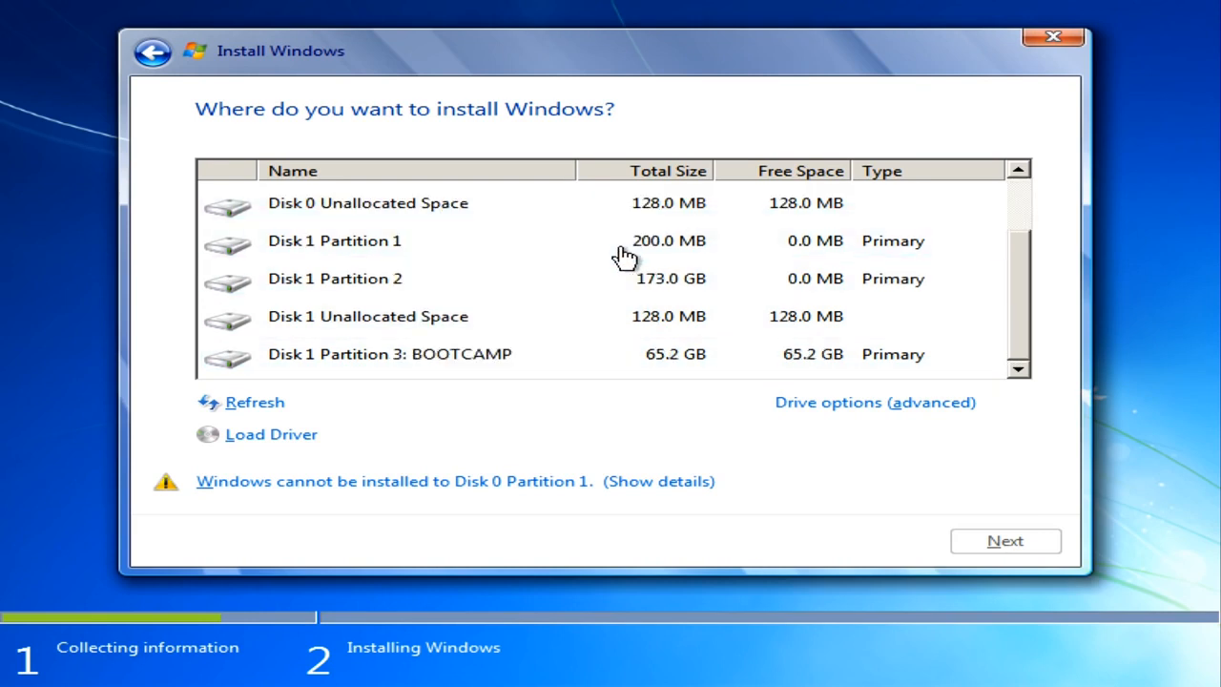
{"action": "left_click", "coordinate": [412, 327]}
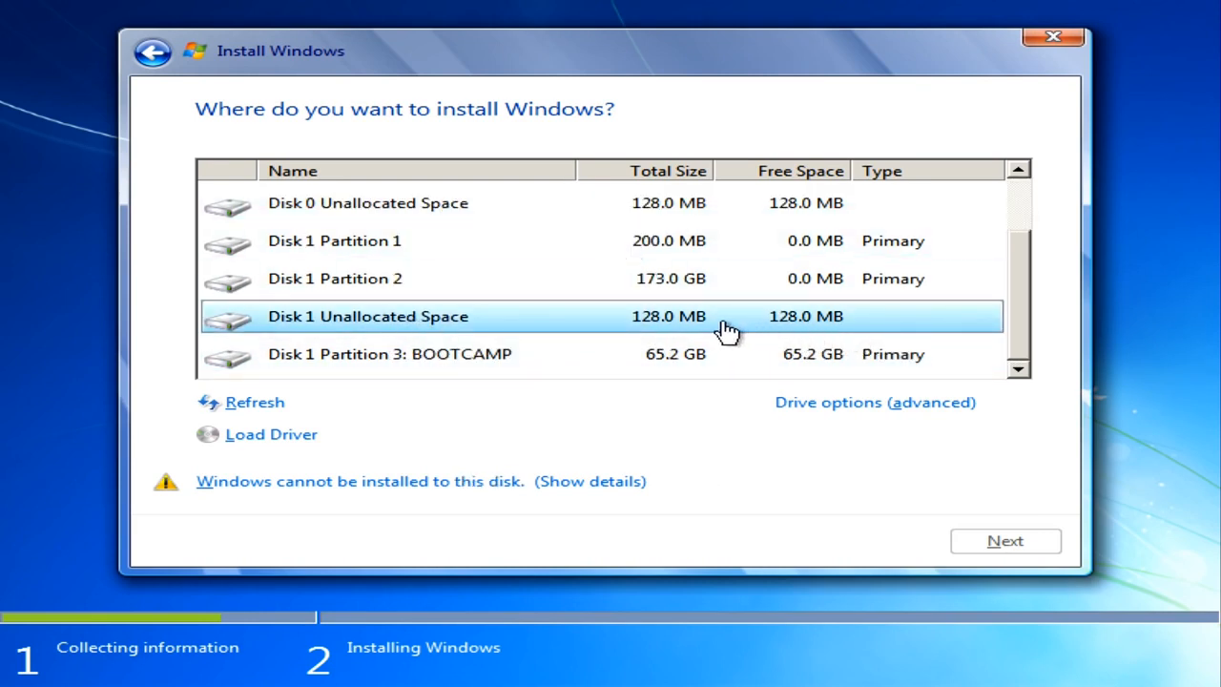
{"action": "left_click", "coordinate": [515, 282]}
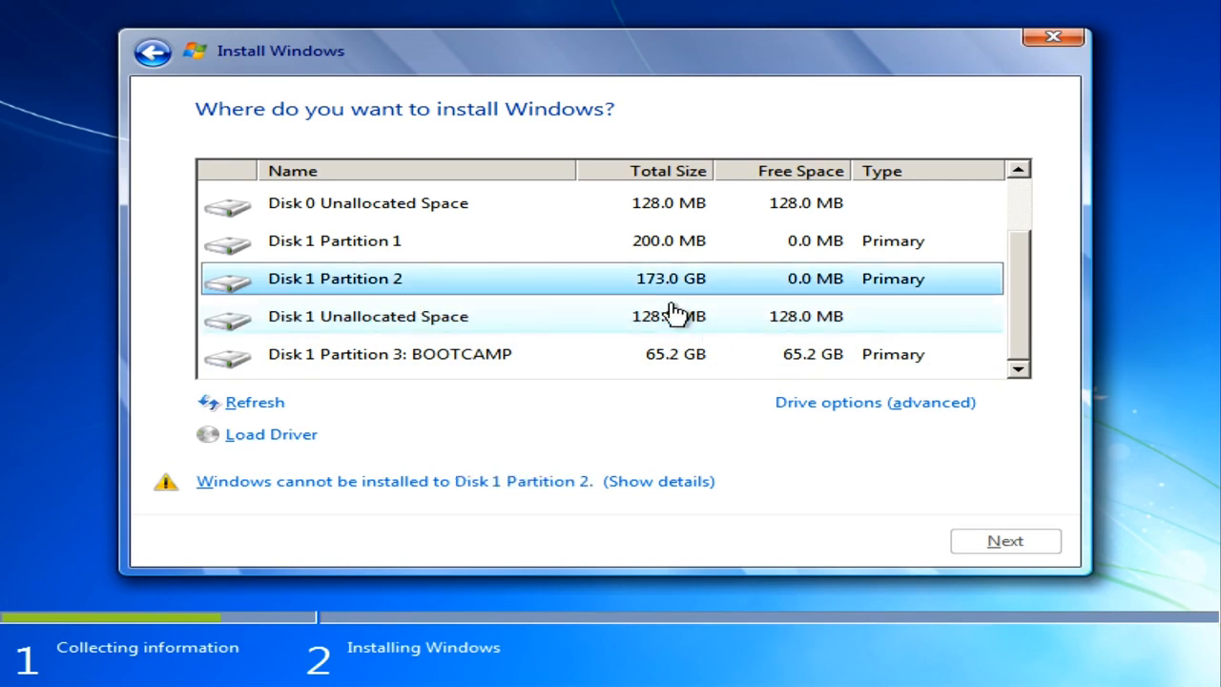
{"action": "left_click", "coordinate": [462, 360]}
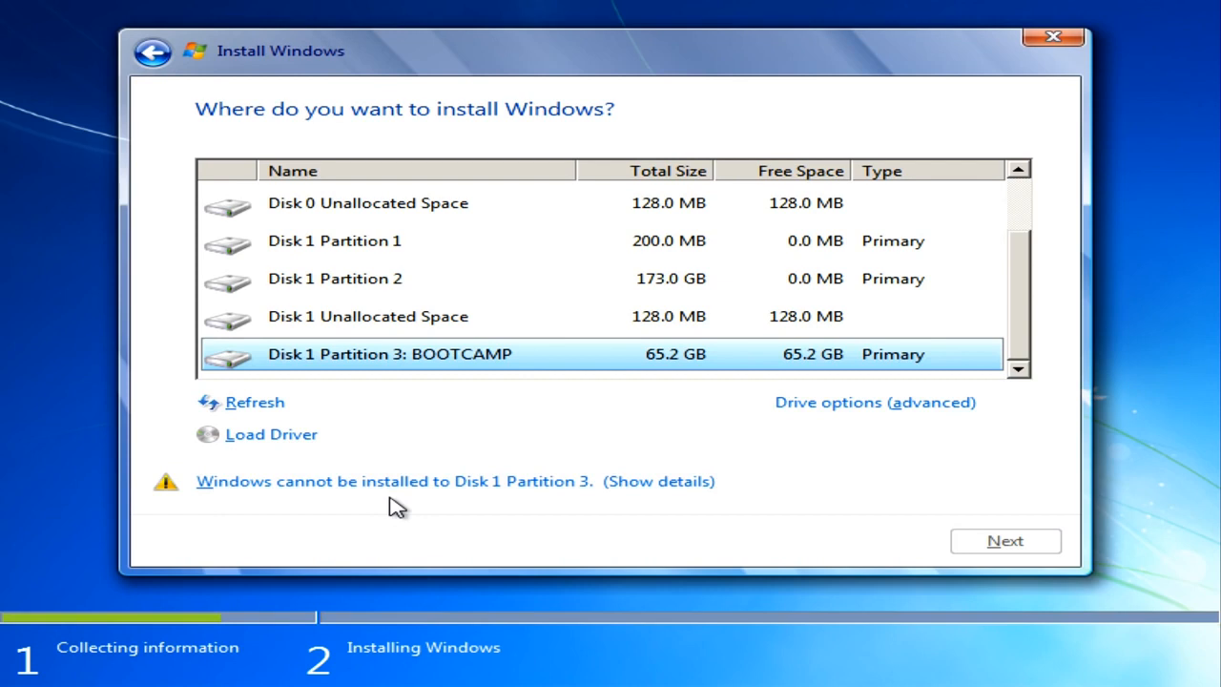
{"action": "left_click", "coordinate": [861, 406]}
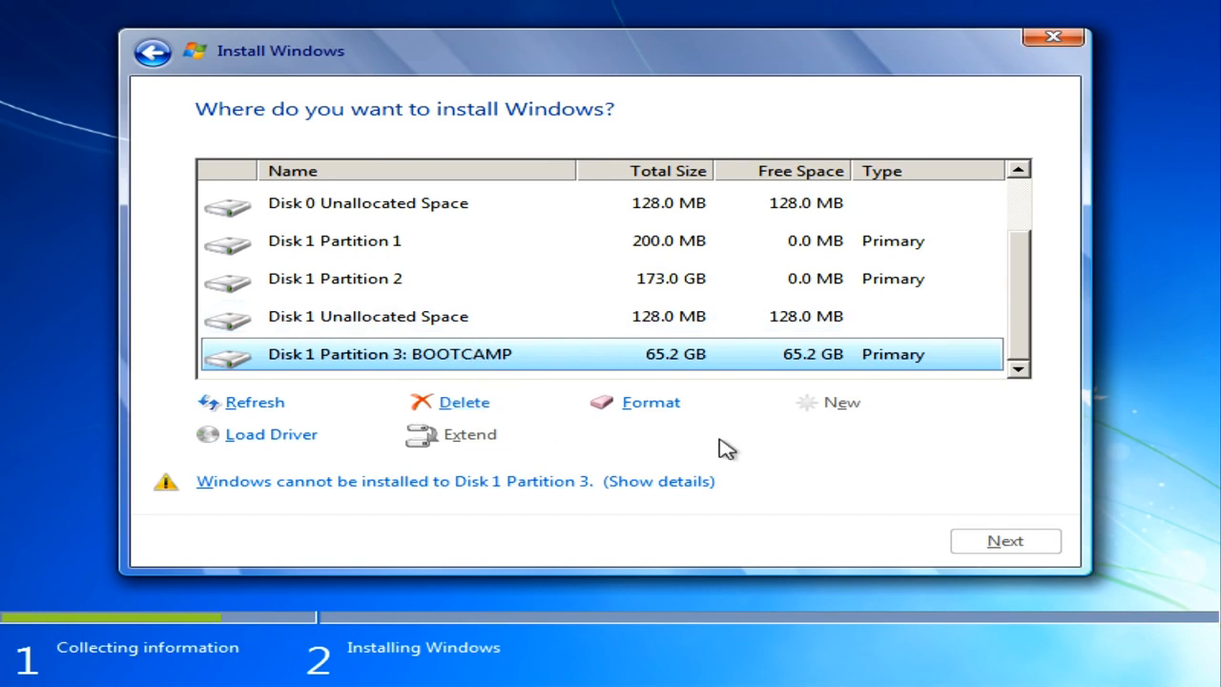
{"action": "left_click", "coordinate": [649, 405]}
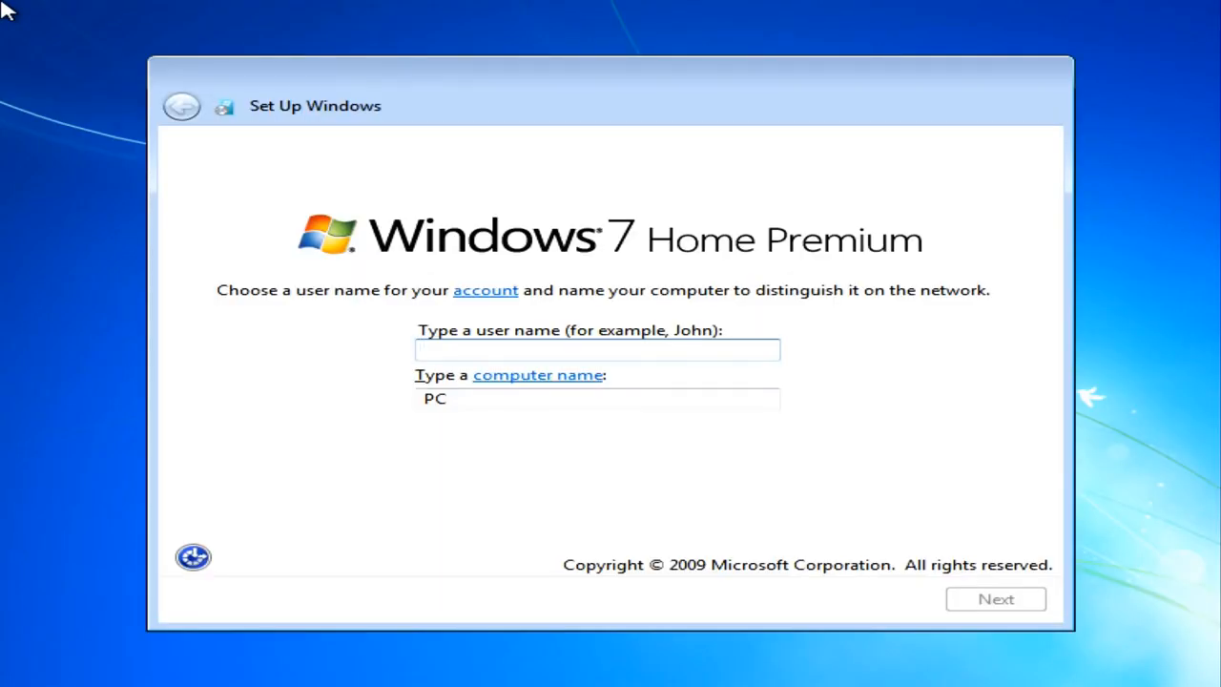
Enter the user name, then set and confirm the account password with hint 'guitar'.
{"action": "type", "text": "Carney"}
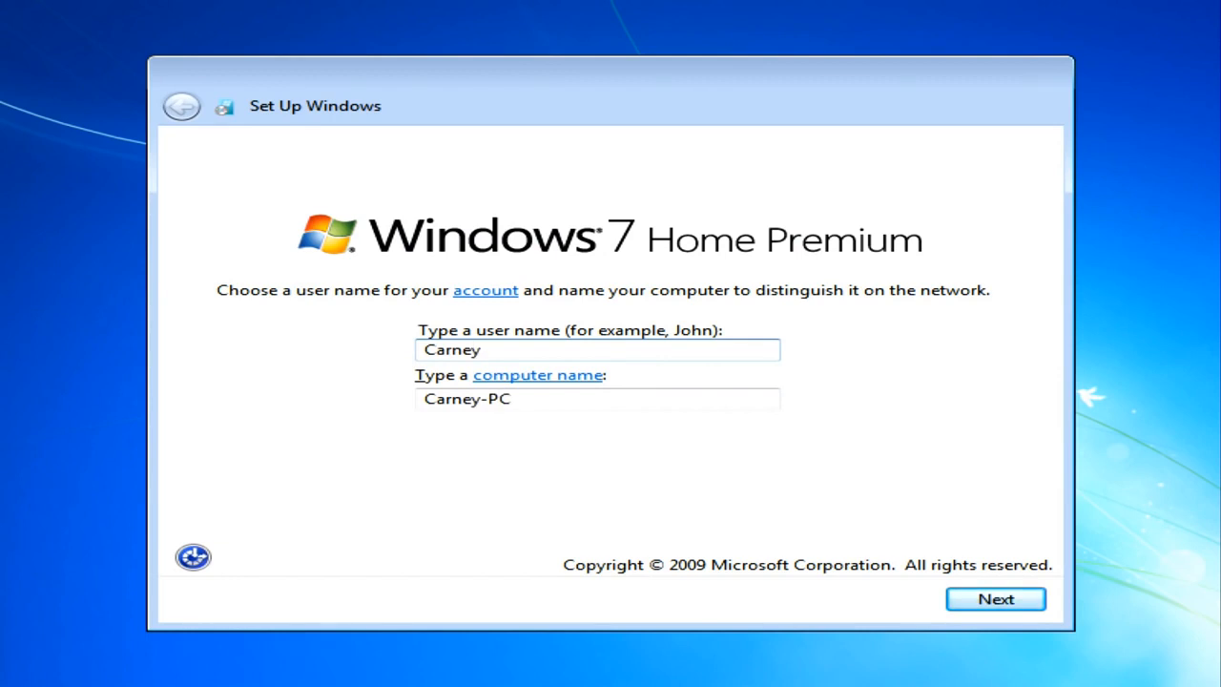
{"action": "left_click", "coordinate": [997, 598]}
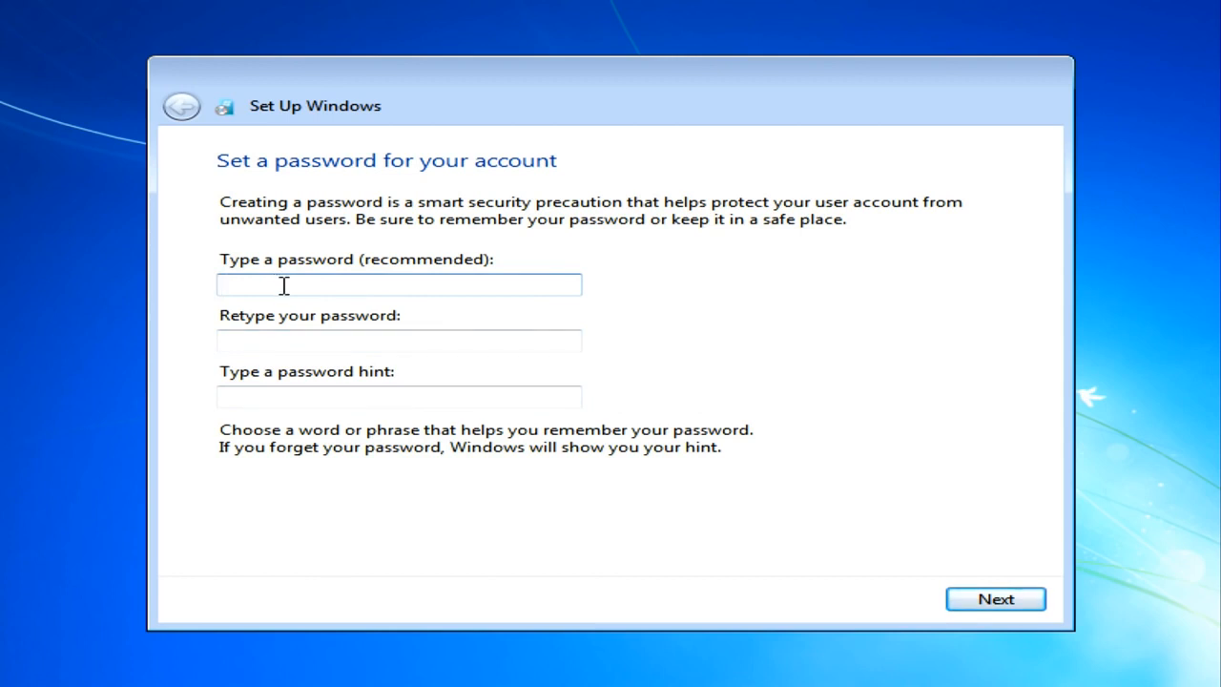
{"action": "type", "text": "•••••••"}
{"action": "key", "text": "Tab"}
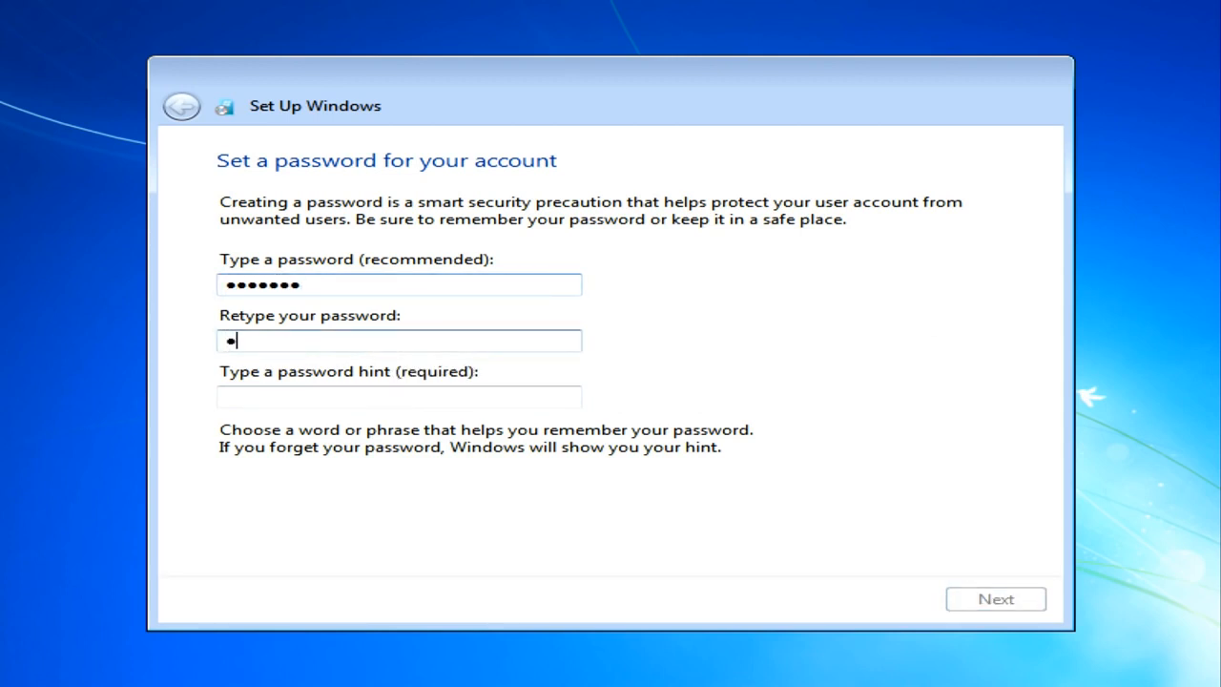
{"action": "type", "text": "••••••"}
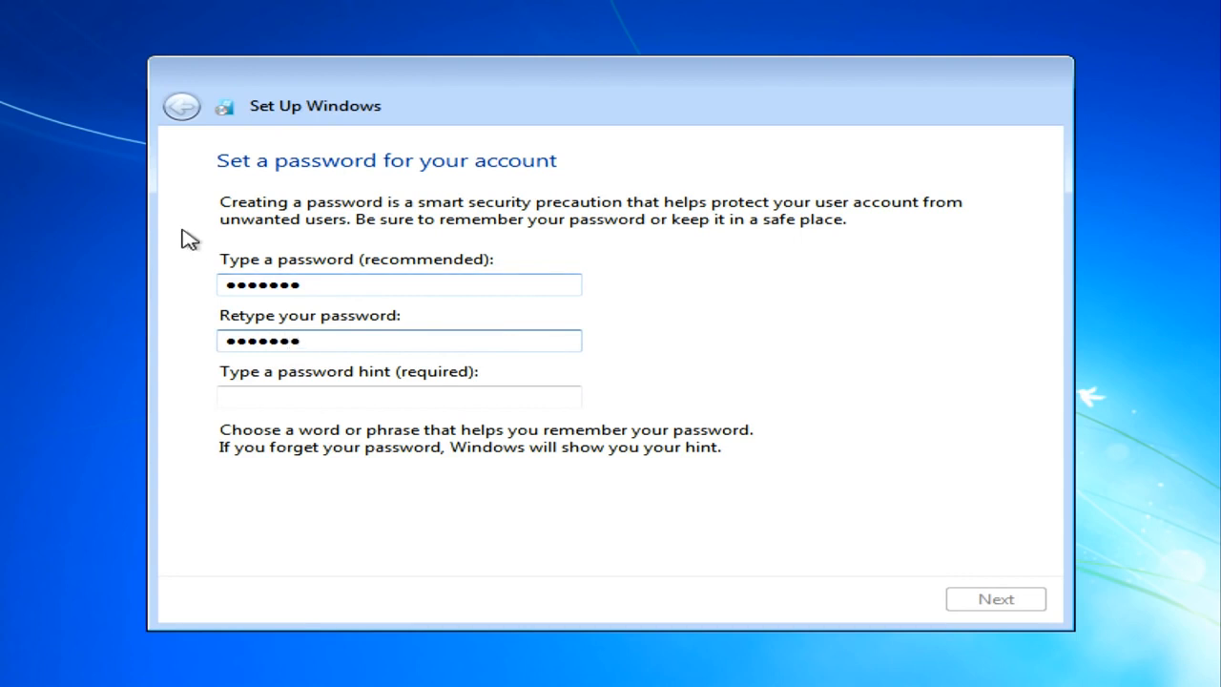
{"action": "left_click", "coordinate": [455, 397]}
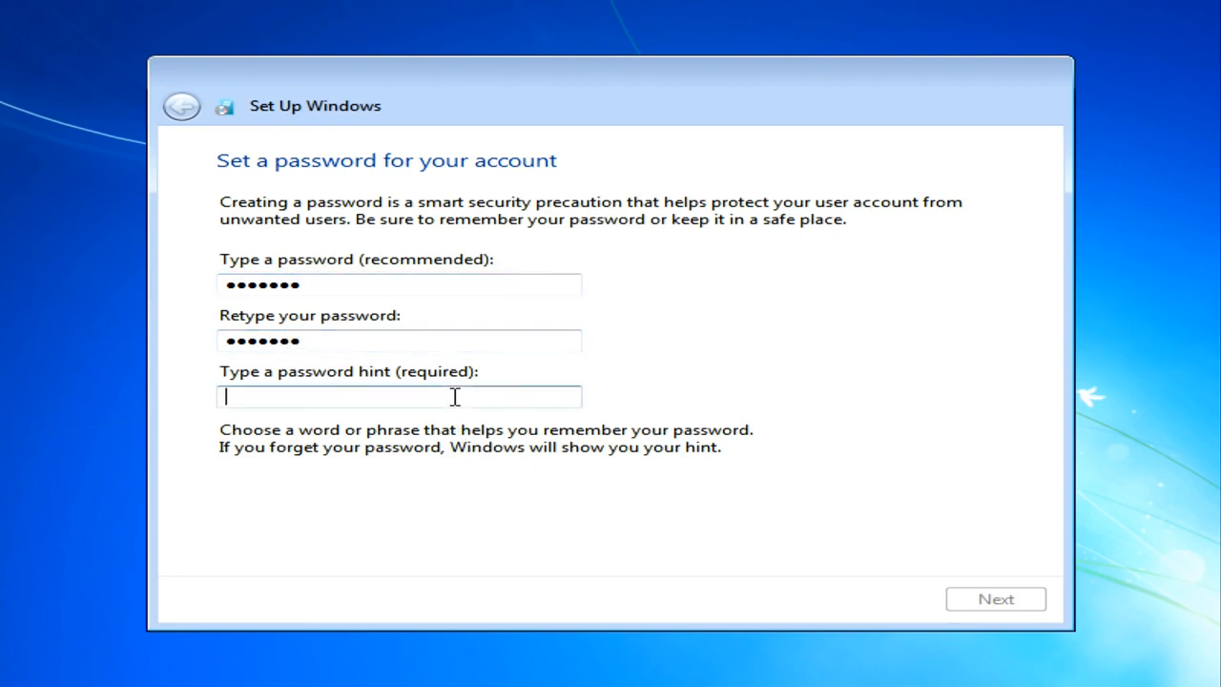
{"action": "type", "text": "guitar"}
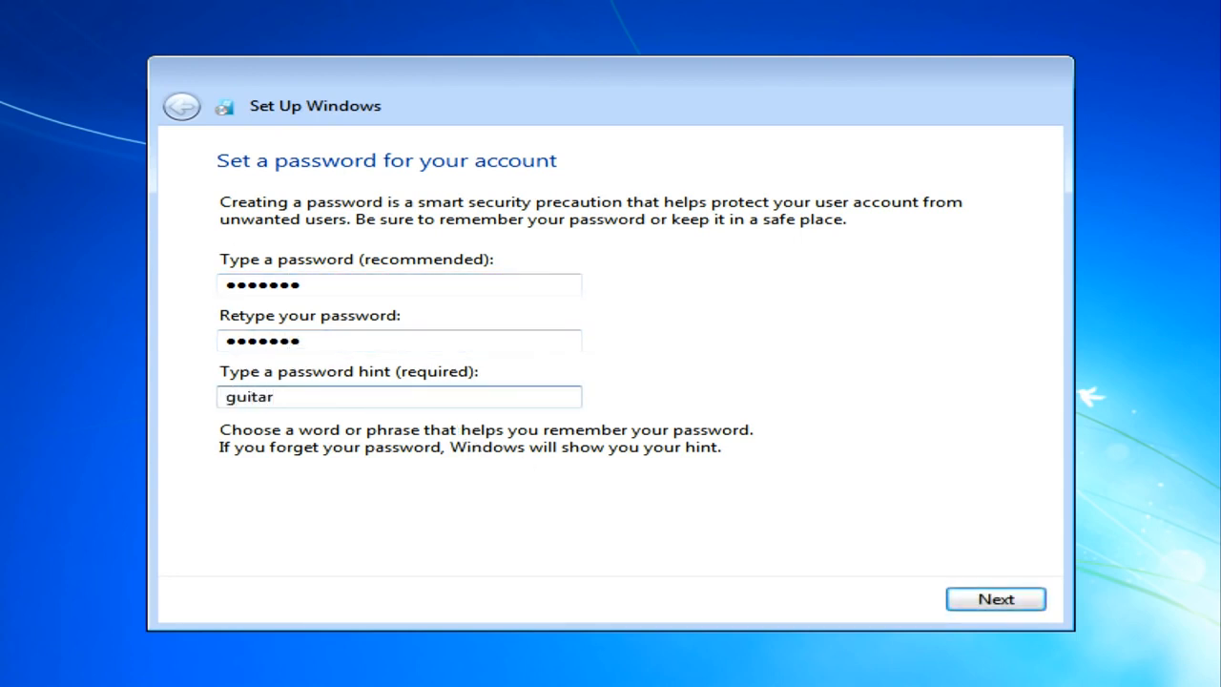
{"action": "left_click", "coordinate": [996, 598]}
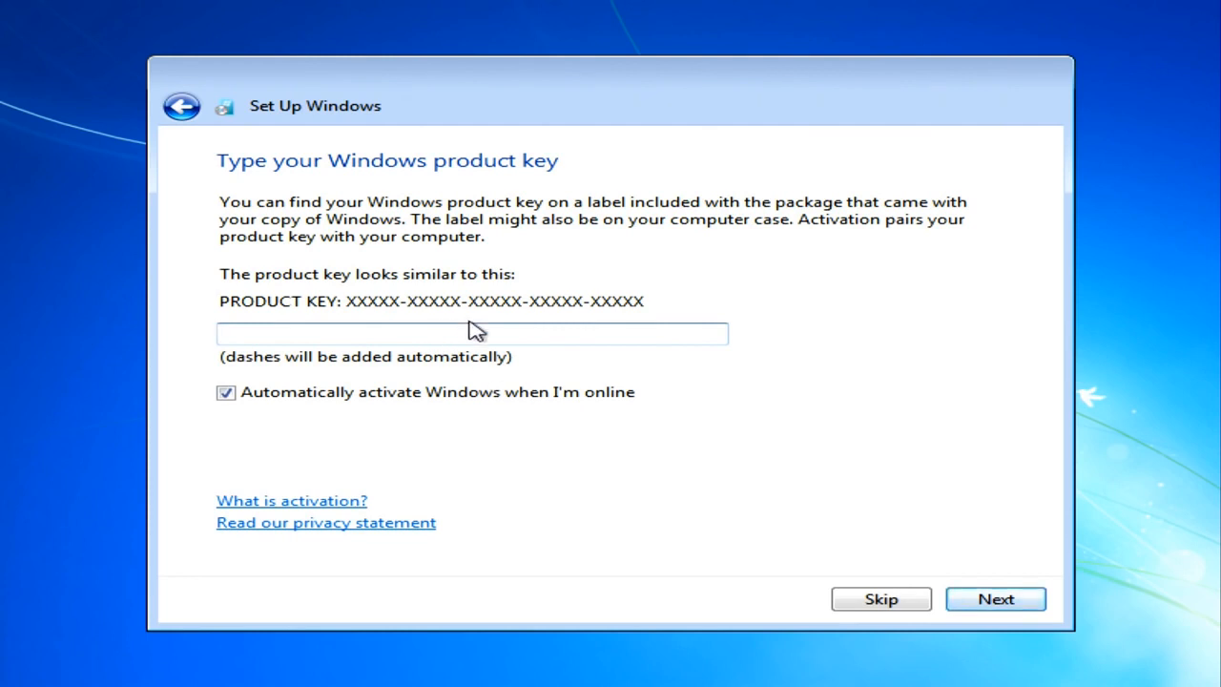
Enter the Windows product key with automatic online activation turned off.
{"action": "left_click", "coordinate": [436, 395]}
{"action": "left_click", "coordinate": [417, 338]}
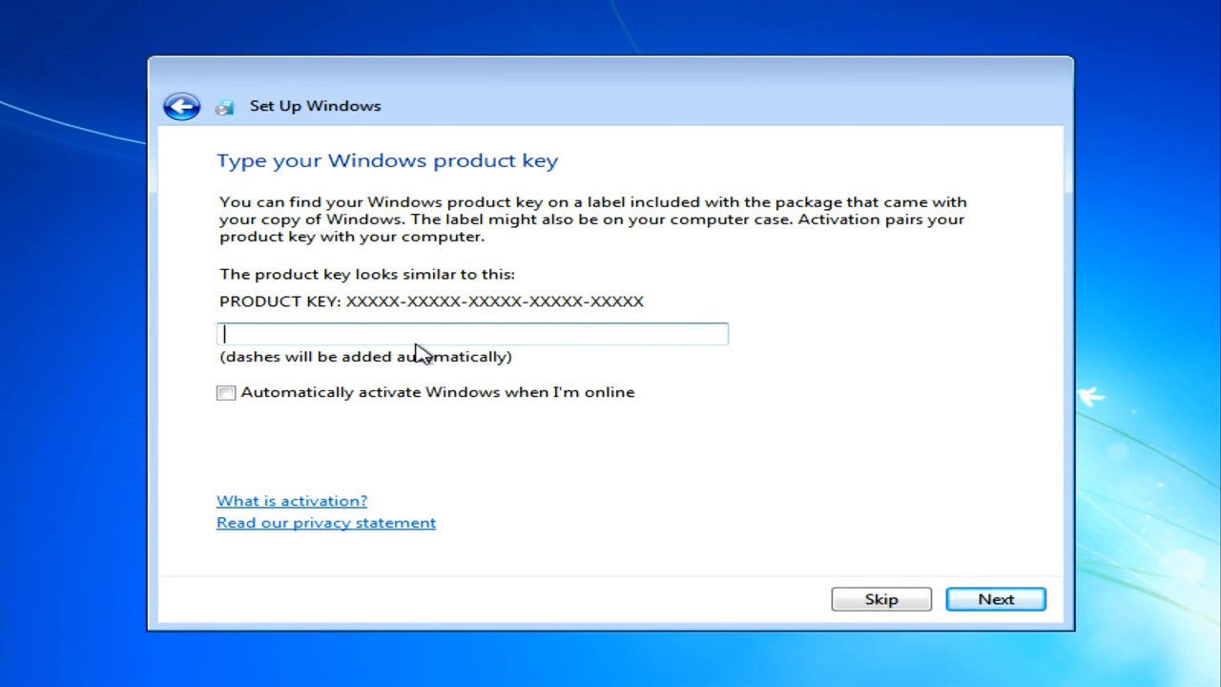
{"action": "type", "text": "X"}
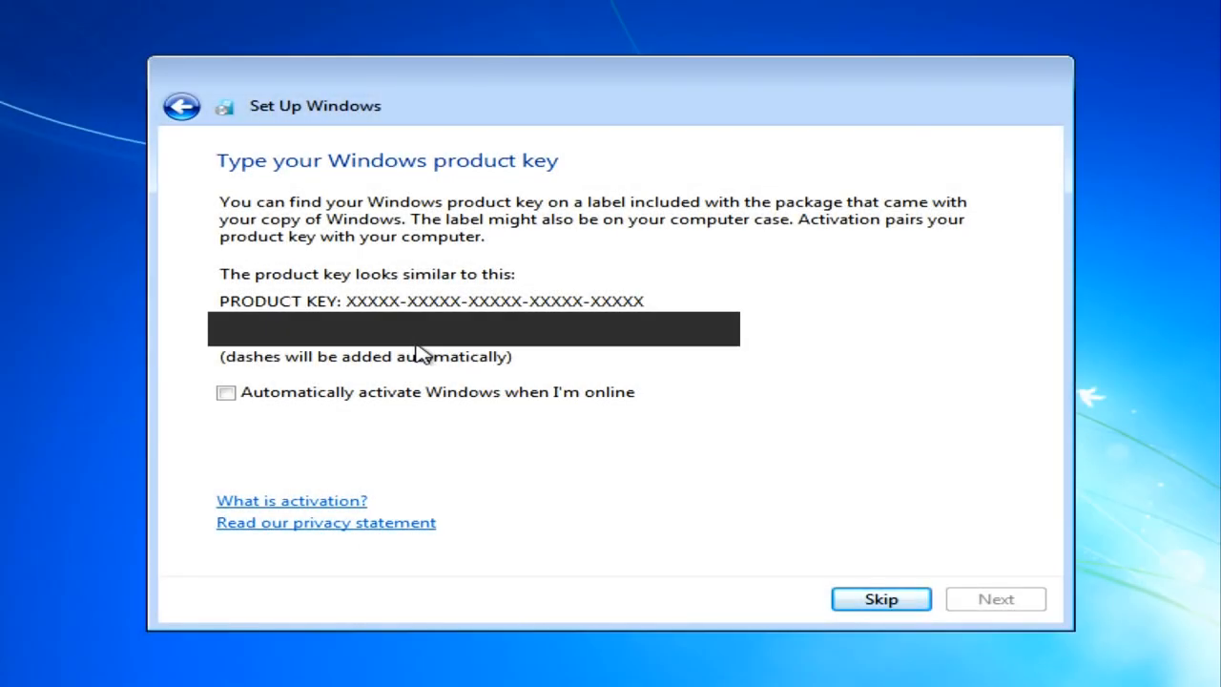
{"action": "type", "text": "X"}
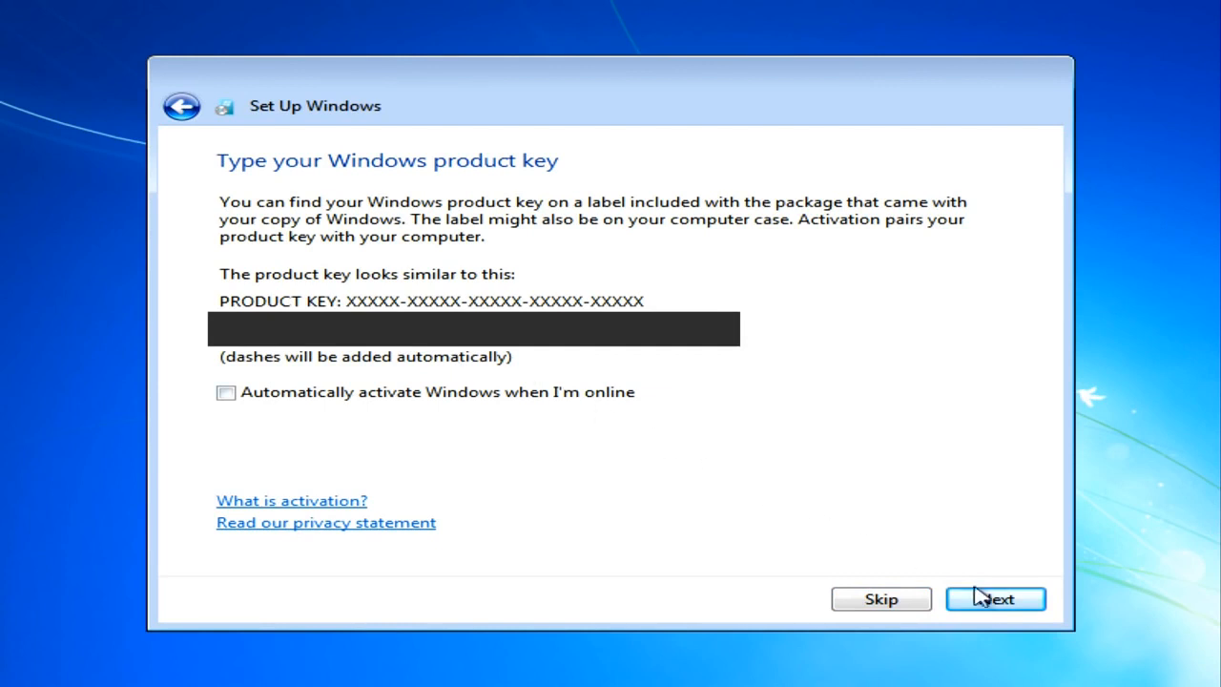
{"action": "left_click", "coordinate": [992, 599]}
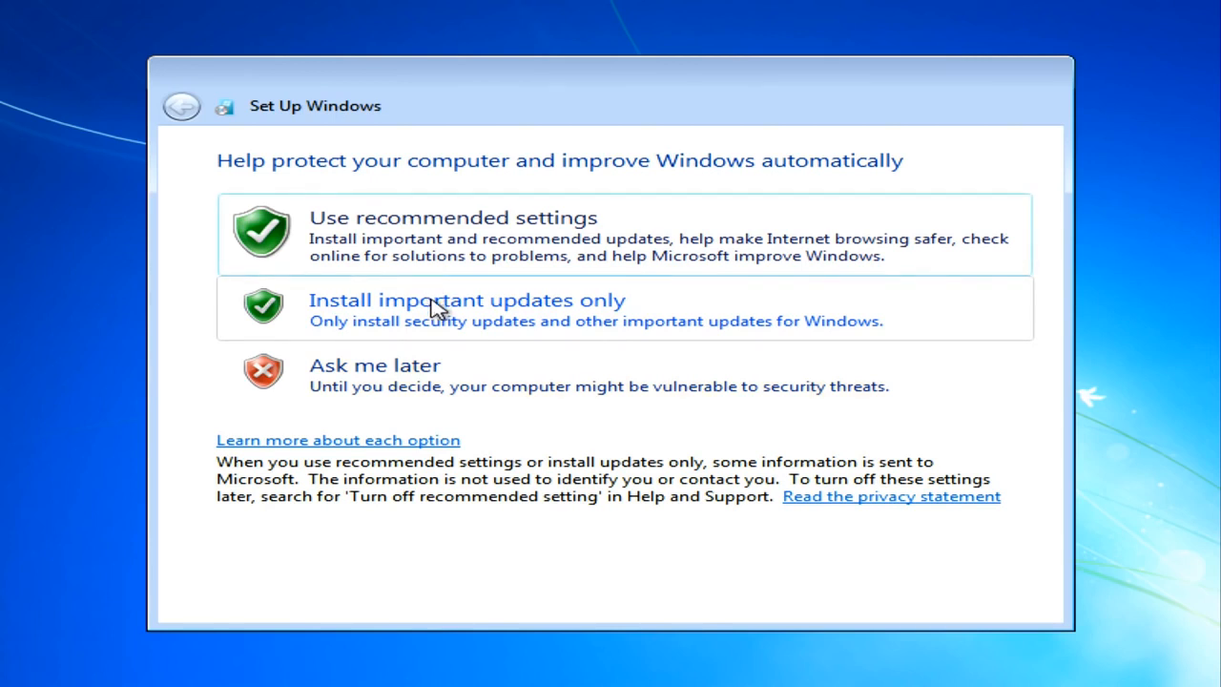
Choose important updates only, set Eastern Time (US & Canada) and the time to 3:15 PM.
{"action": "left_click", "coordinate": [479, 329]}
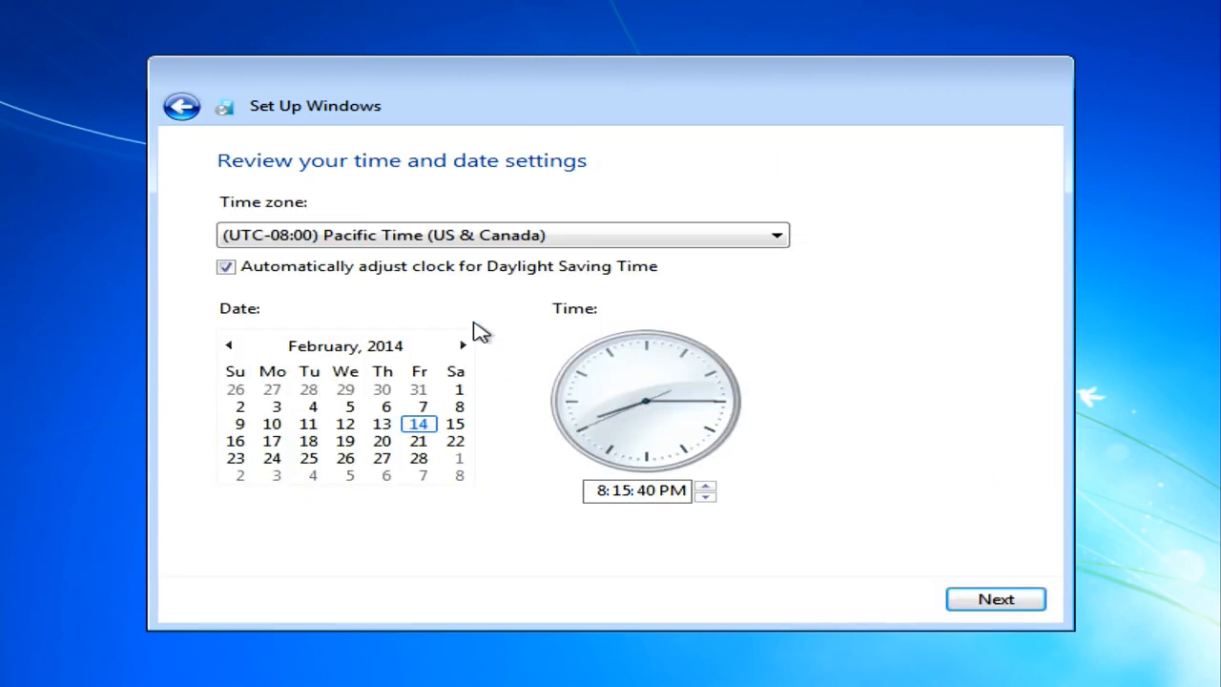
{"action": "left_click", "coordinate": [493, 243]}
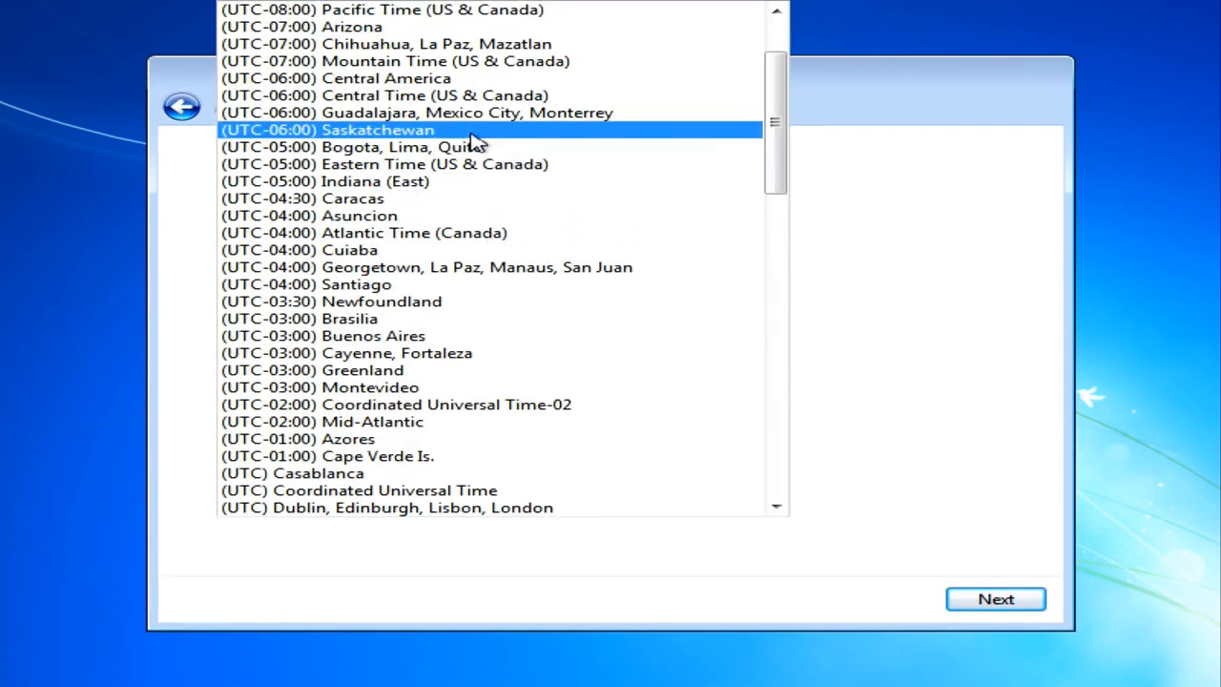
{"action": "left_click", "coordinate": [464, 170]}
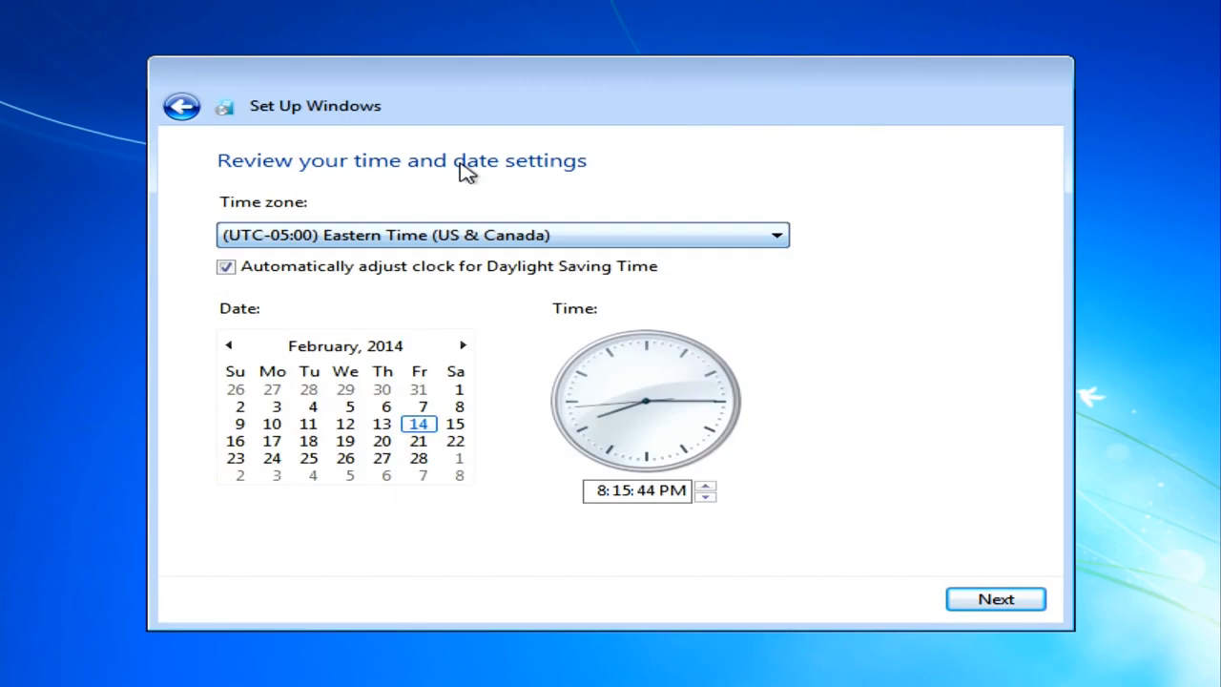
{"action": "left_click", "coordinate": [603, 491]}
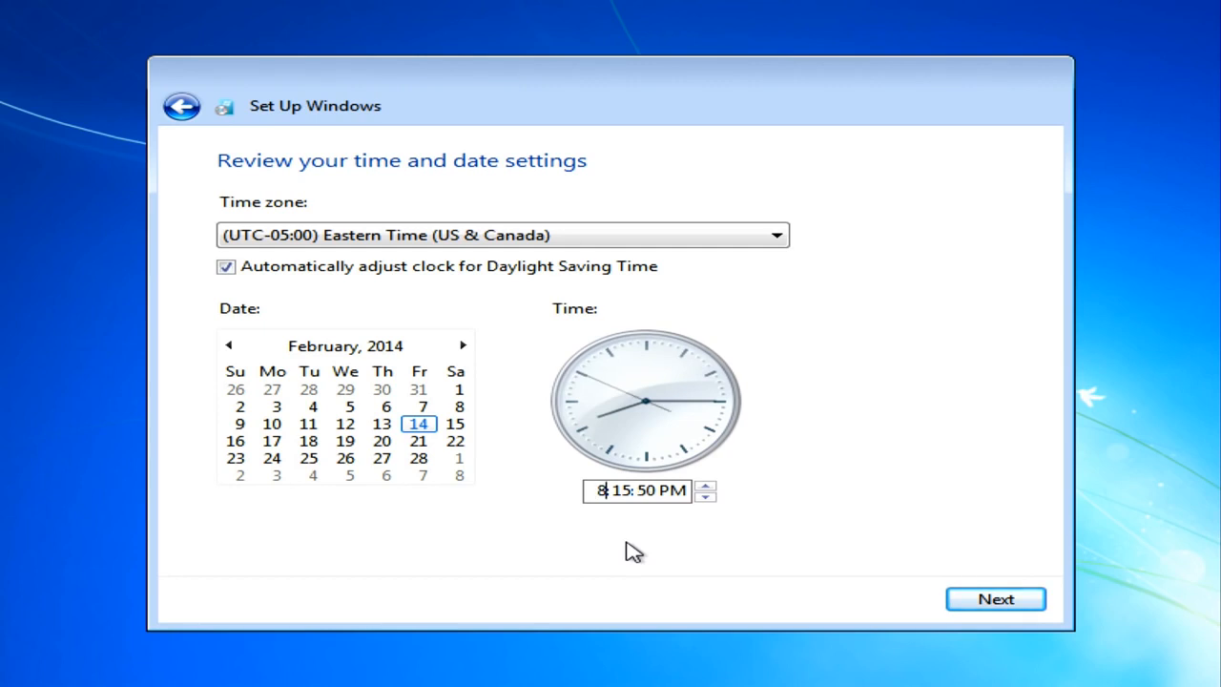
{"action": "type", "text": "3"}
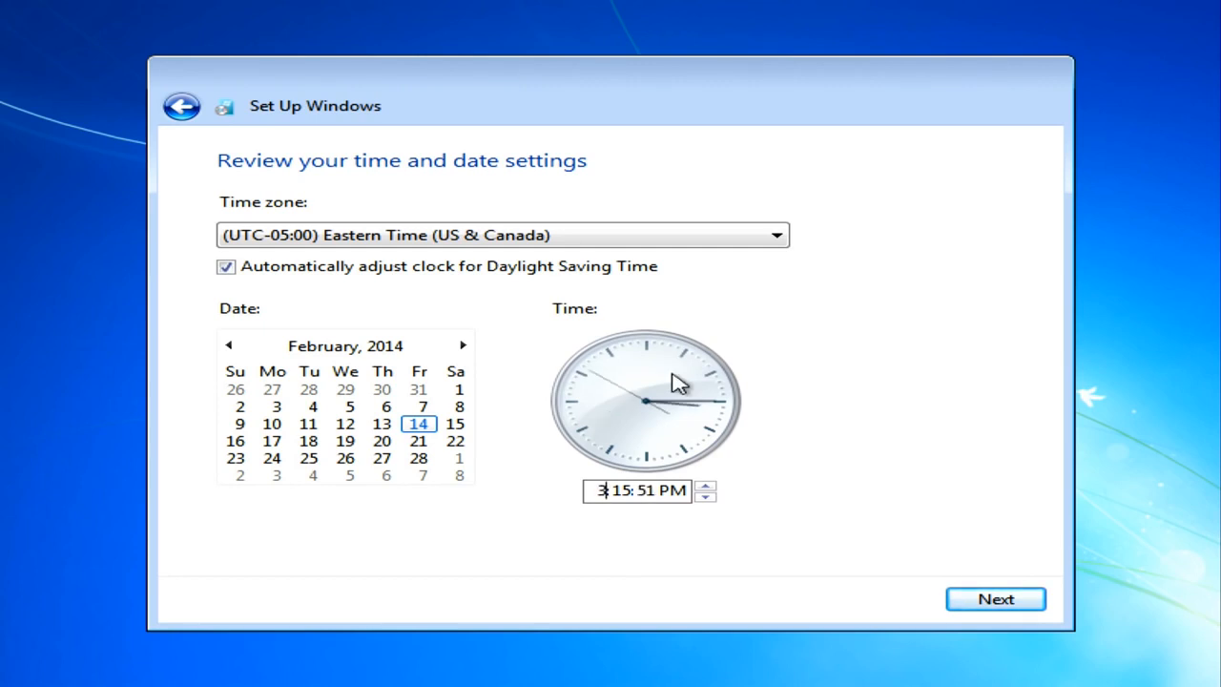
{"action": "left_click", "coordinate": [996, 603]}
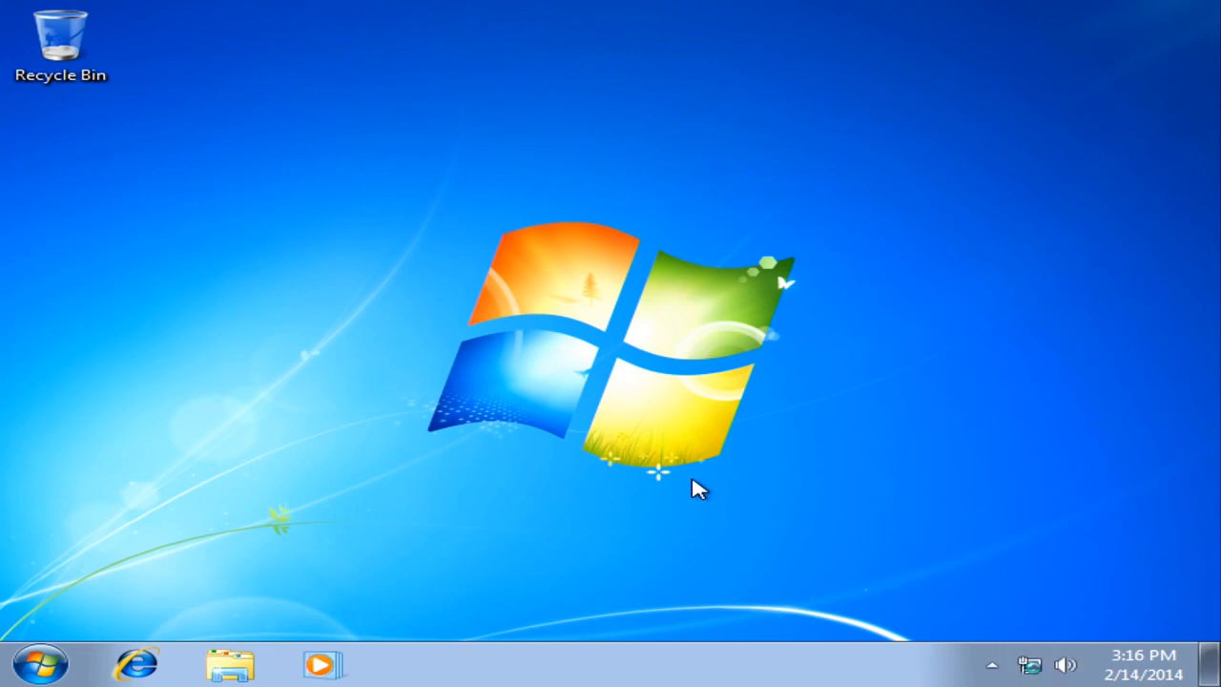
Raise the screen resolution from 800 × 600 to 1280 × 1024 and keep the change.
{"action": "right_click", "coordinate": [264, 284]}
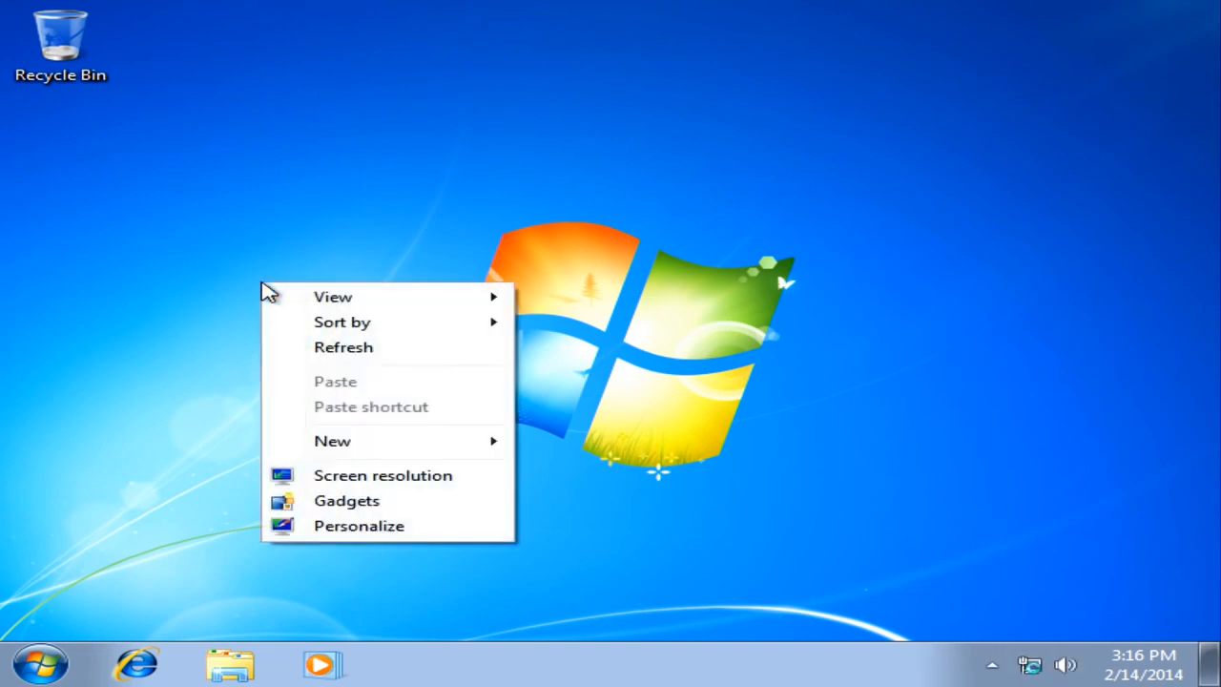
{"action": "left_click", "coordinate": [401, 479]}
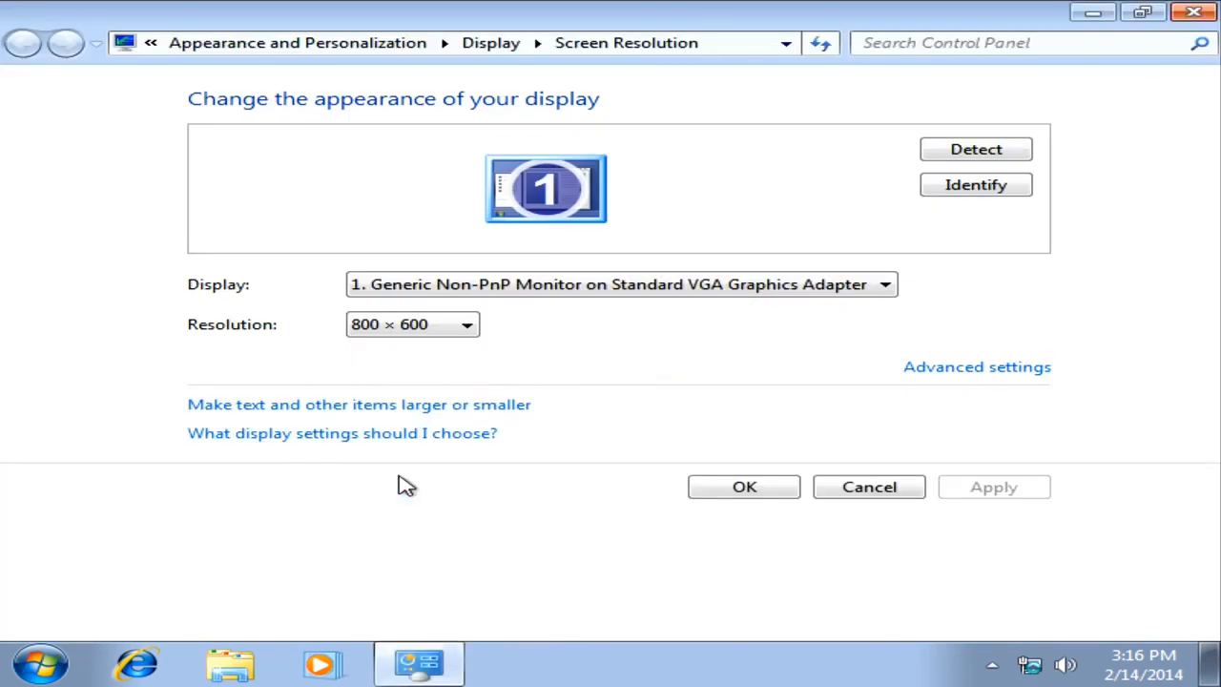
{"action": "left_click", "coordinate": [455, 287]}
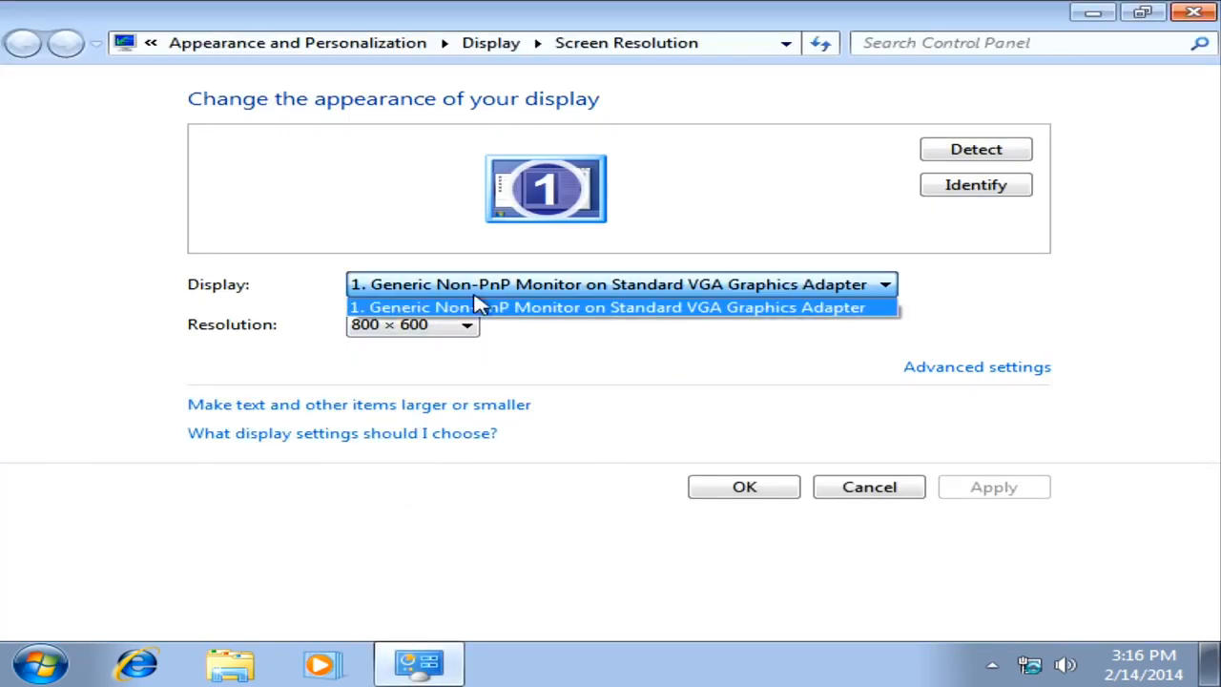
{"action": "left_click", "coordinate": [536, 336]}
{"action": "left_click", "coordinate": [415, 329]}
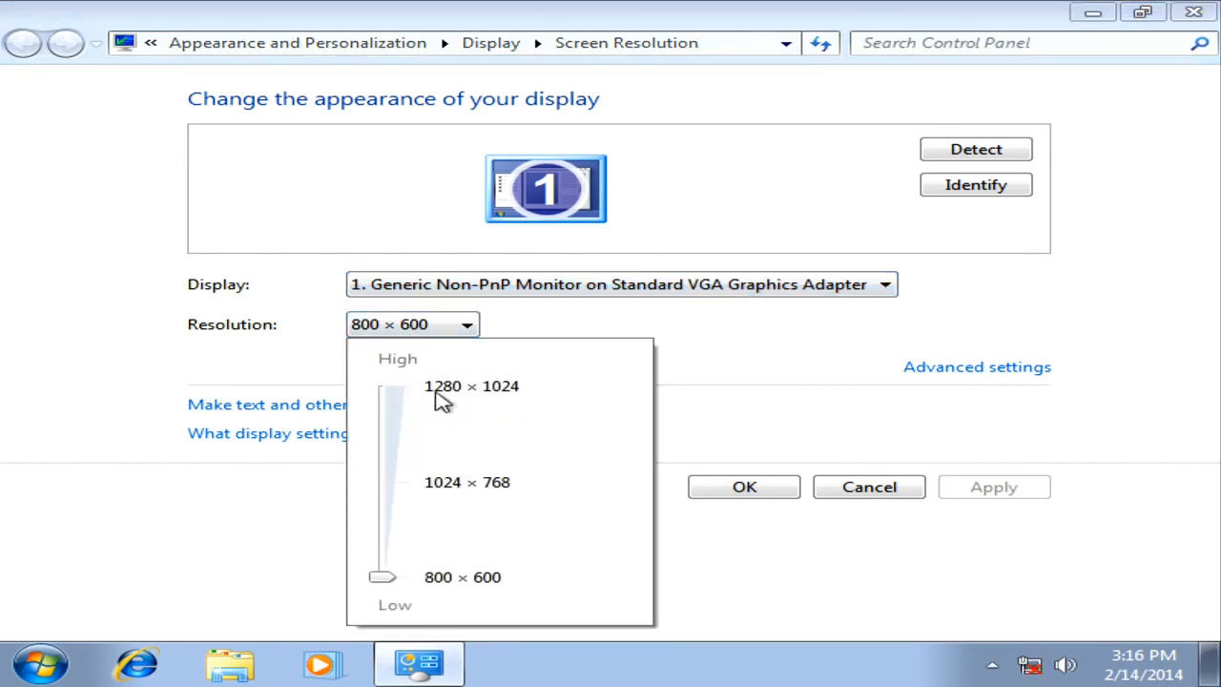
{"action": "left_click_drag", "start_coordinate": [379, 577], "coordinate": [382, 386]}
{"action": "left_click", "coordinate": [774, 351]}
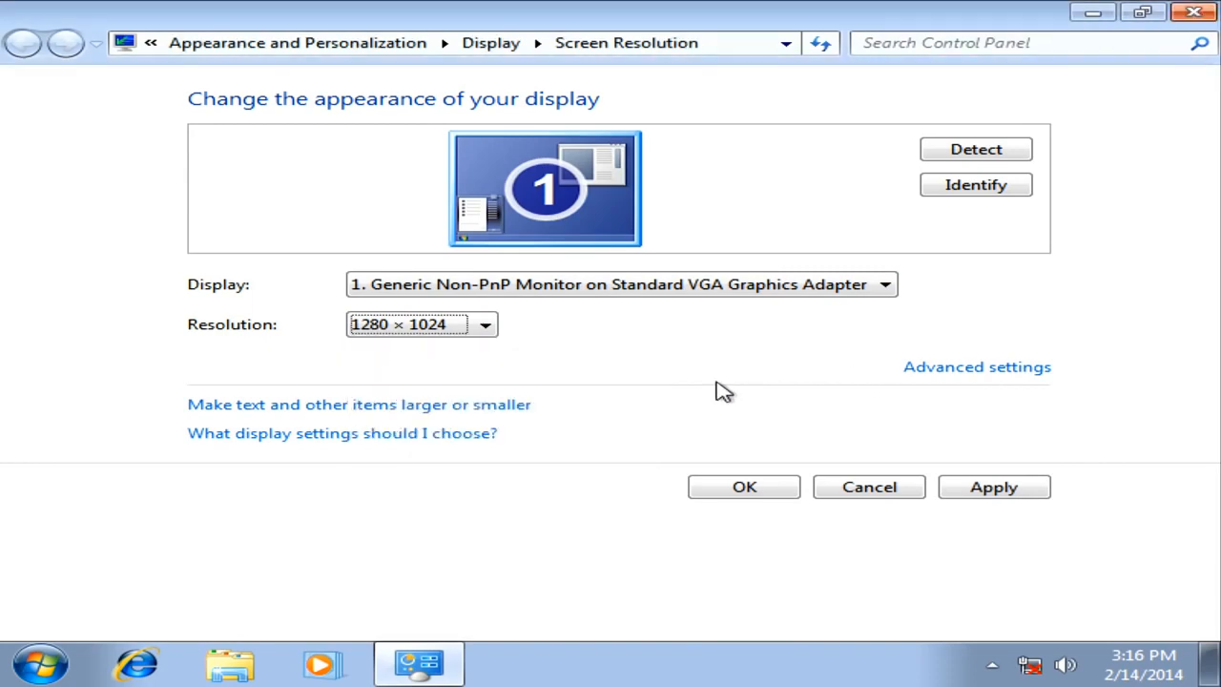
{"action": "left_click", "coordinate": [773, 491]}
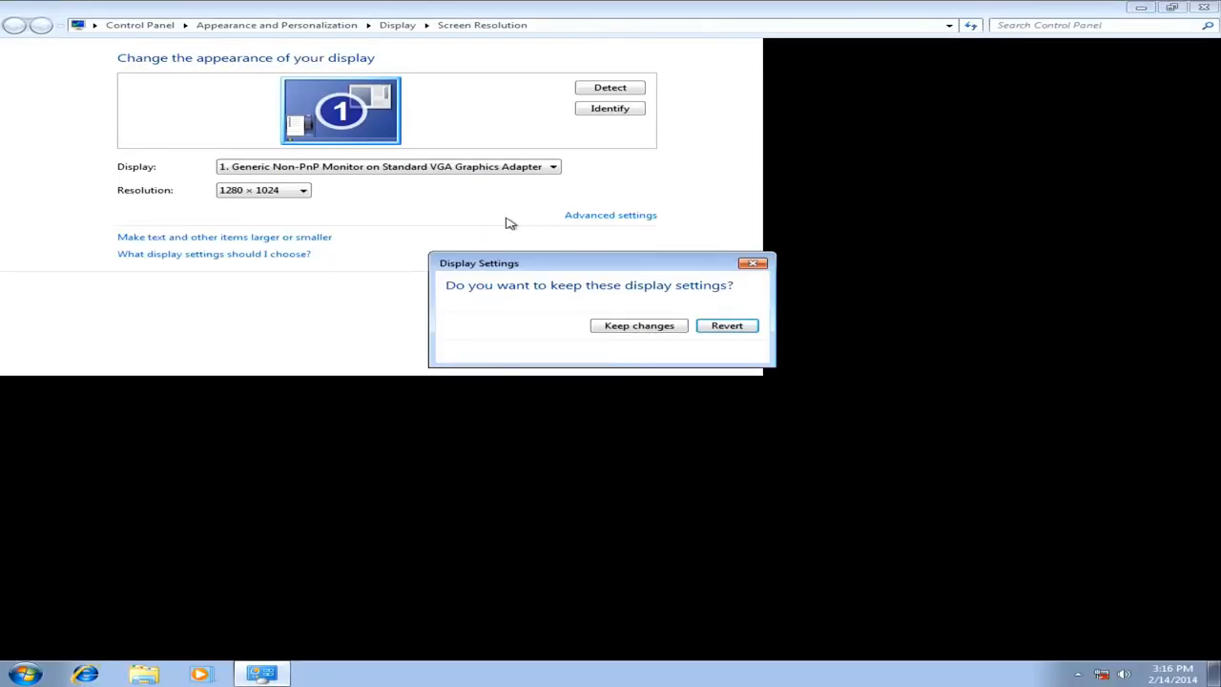
{"action": "left_click", "coordinate": [649, 326]}
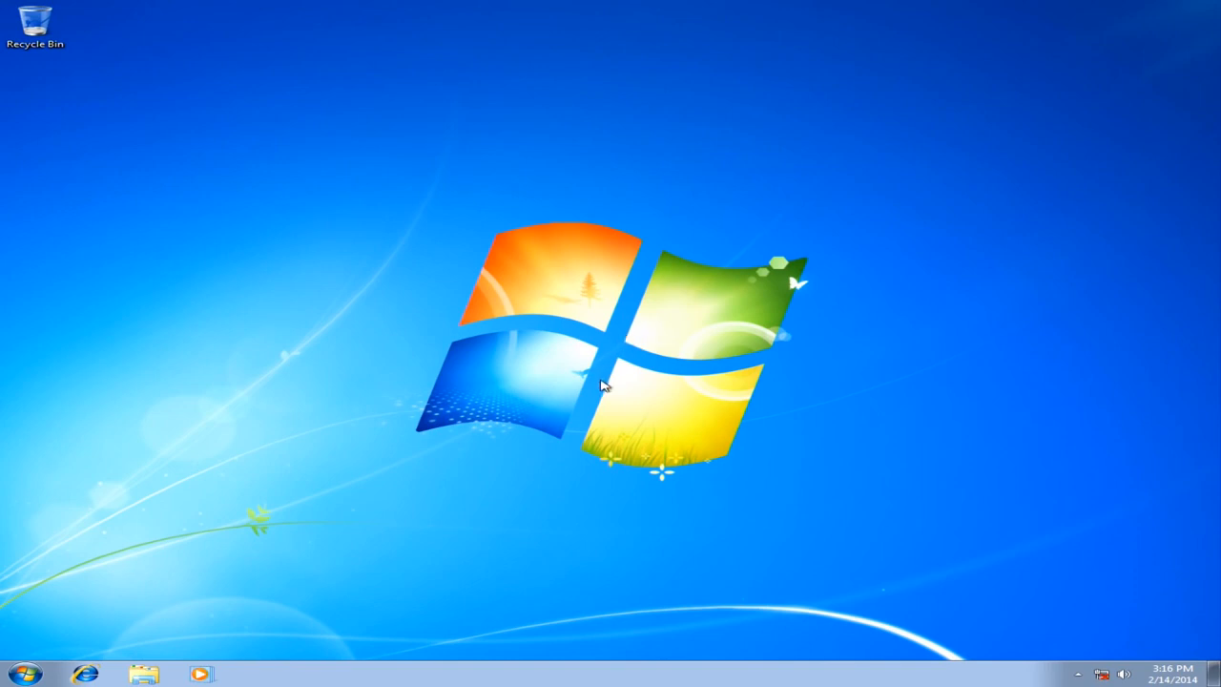
Open Windows Explorer and browse to USB (D:) > BootCamp5.1.5621 > BootCamp.
{"action": "left_click", "coordinate": [1077, 674]}
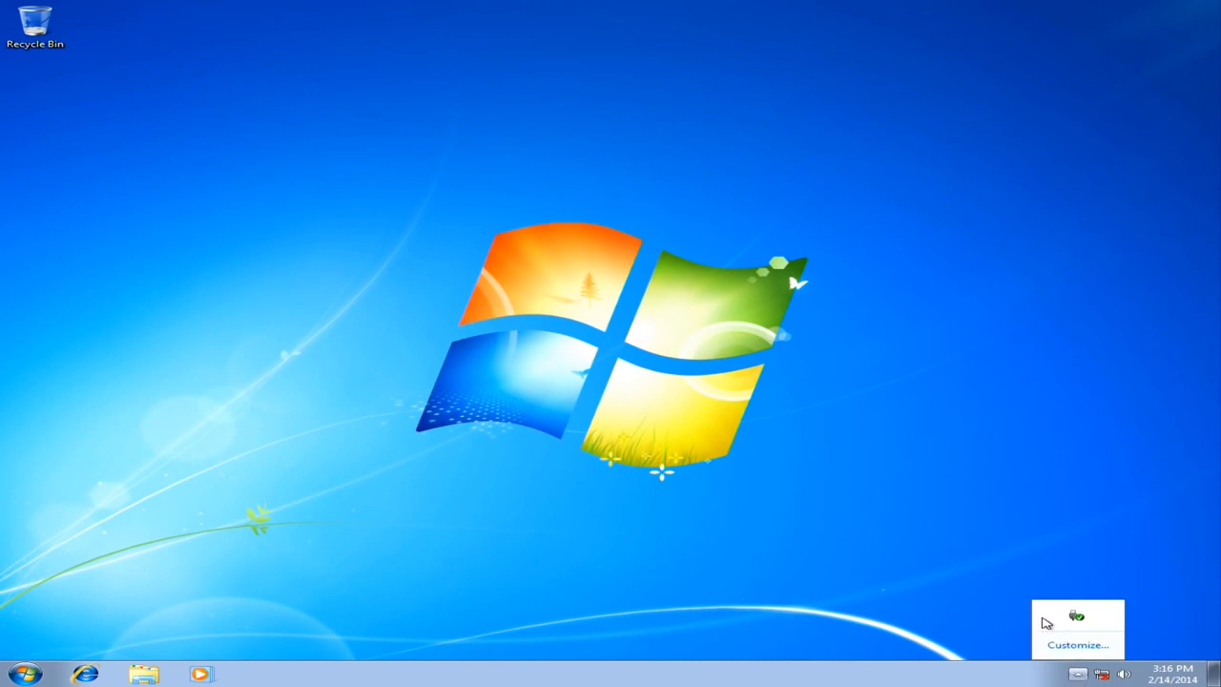
{"action": "left_click", "coordinate": [907, 573]}
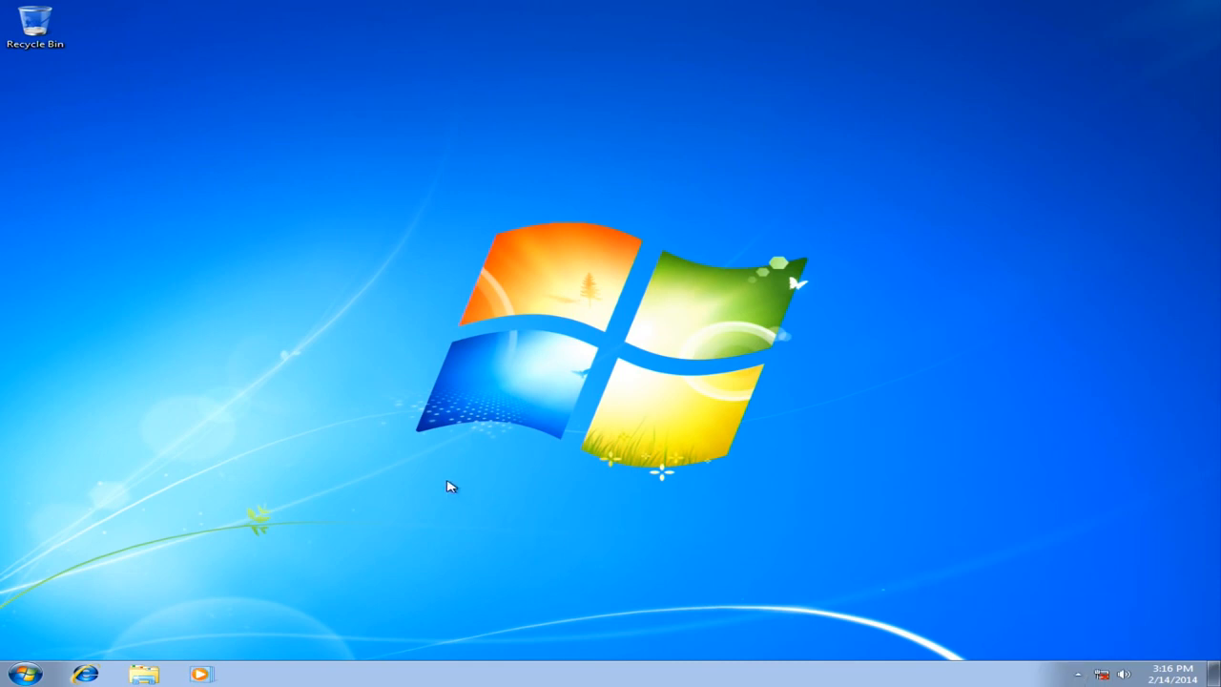
{"action": "right_click", "coordinate": [28, 675]}
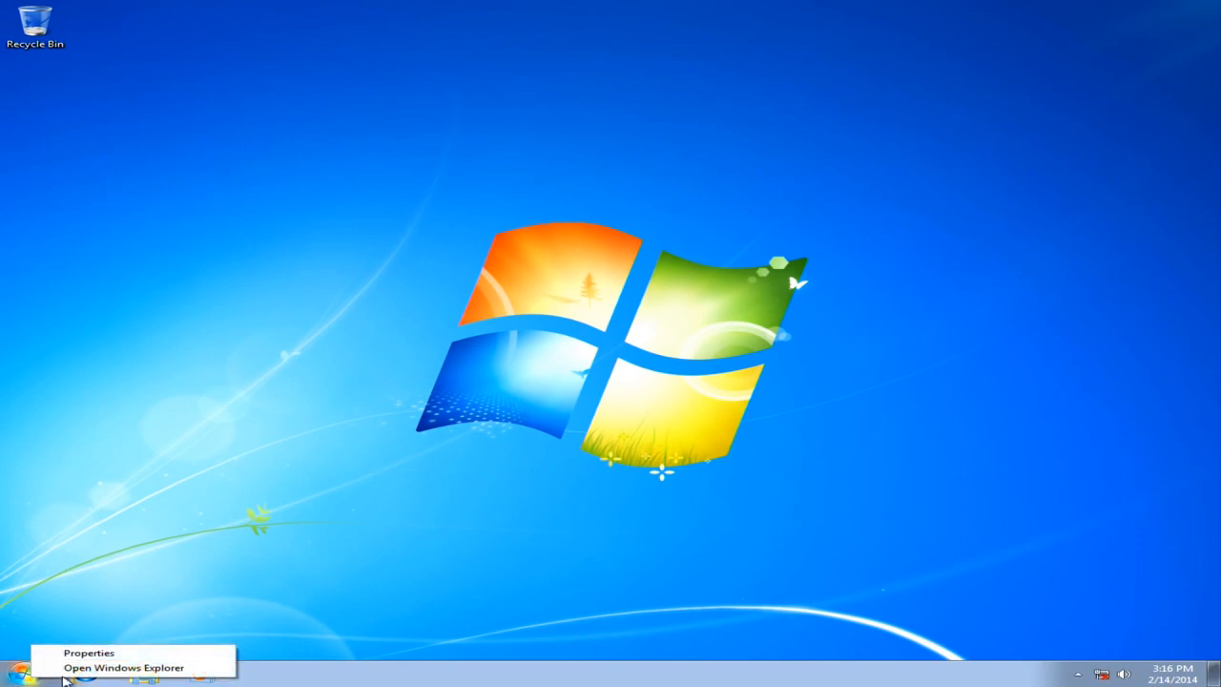
{"action": "left_click", "coordinate": [110, 667]}
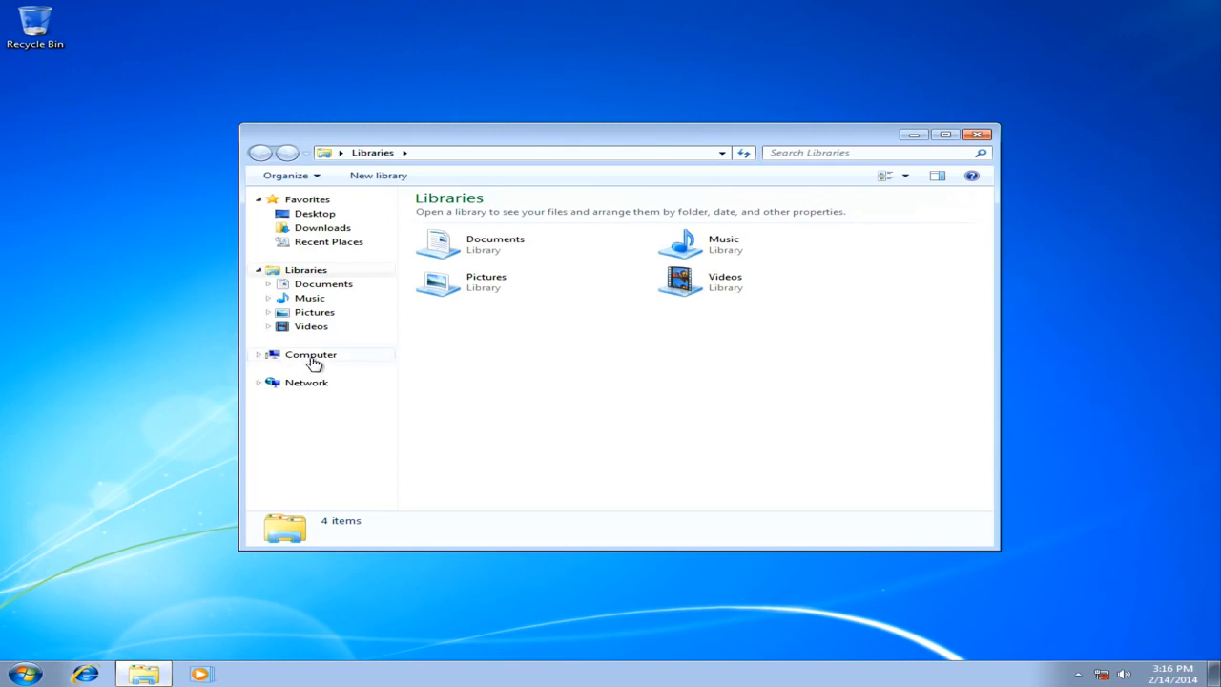
{"action": "left_click", "coordinate": [311, 357]}
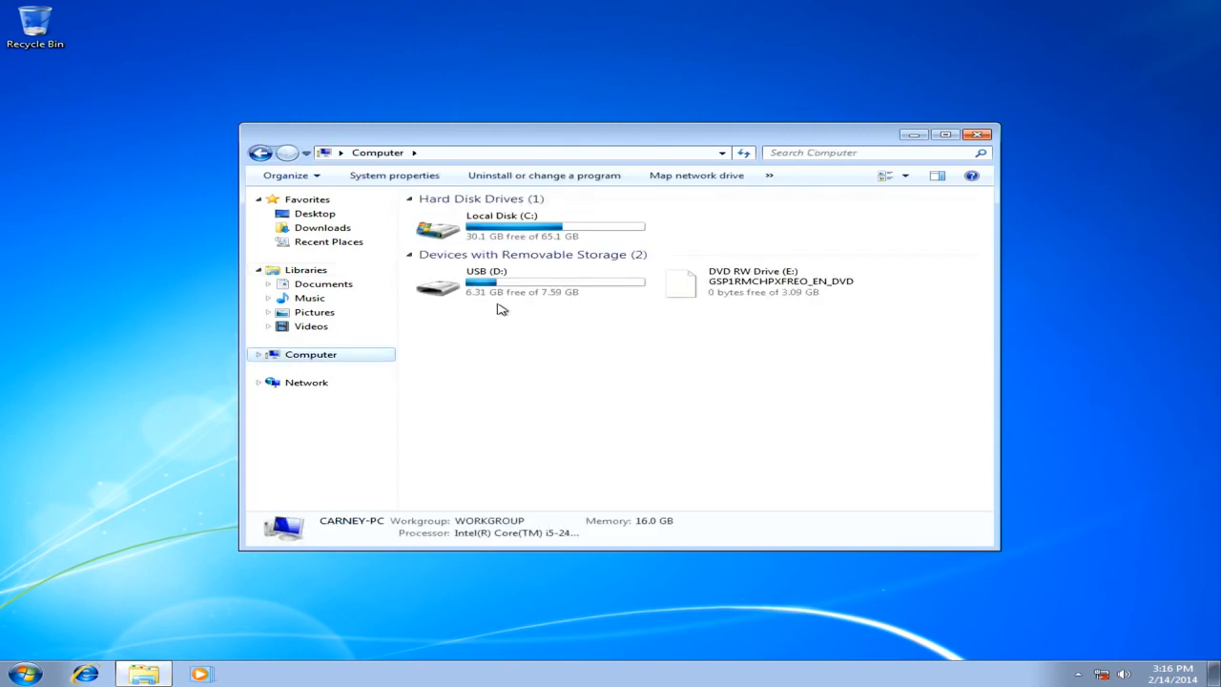
{"action": "mouse_move", "coordinate": [494, 293]}
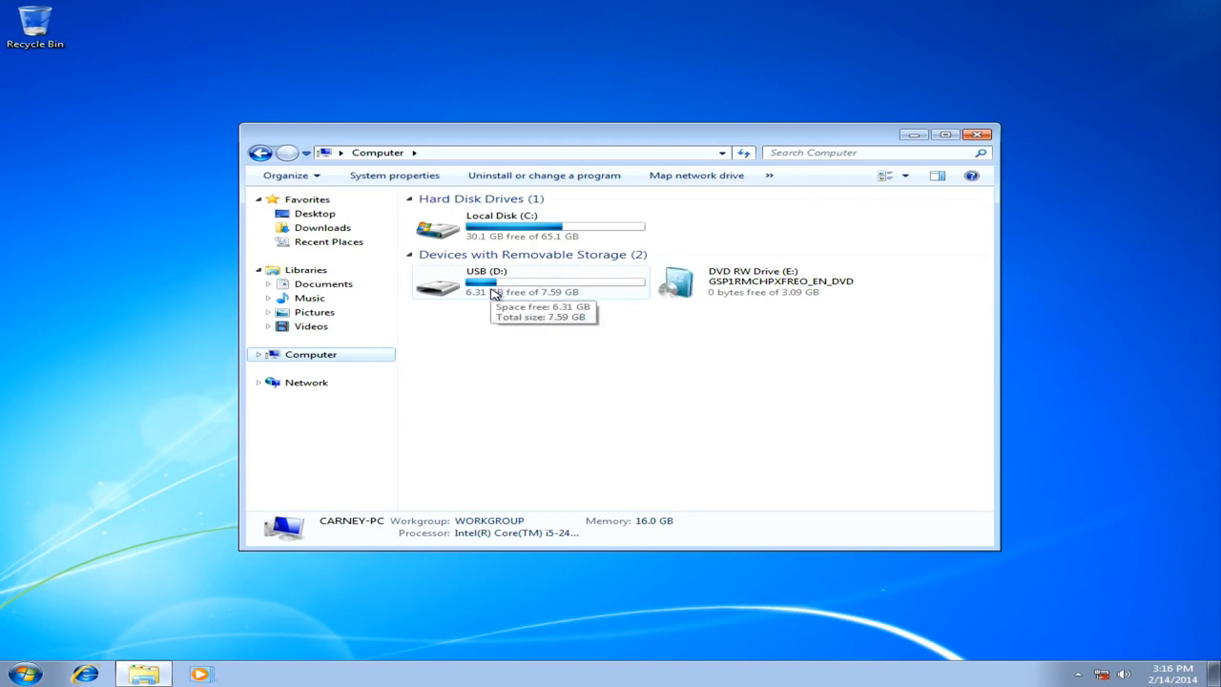
{"action": "double_click", "coordinate": [494, 293]}
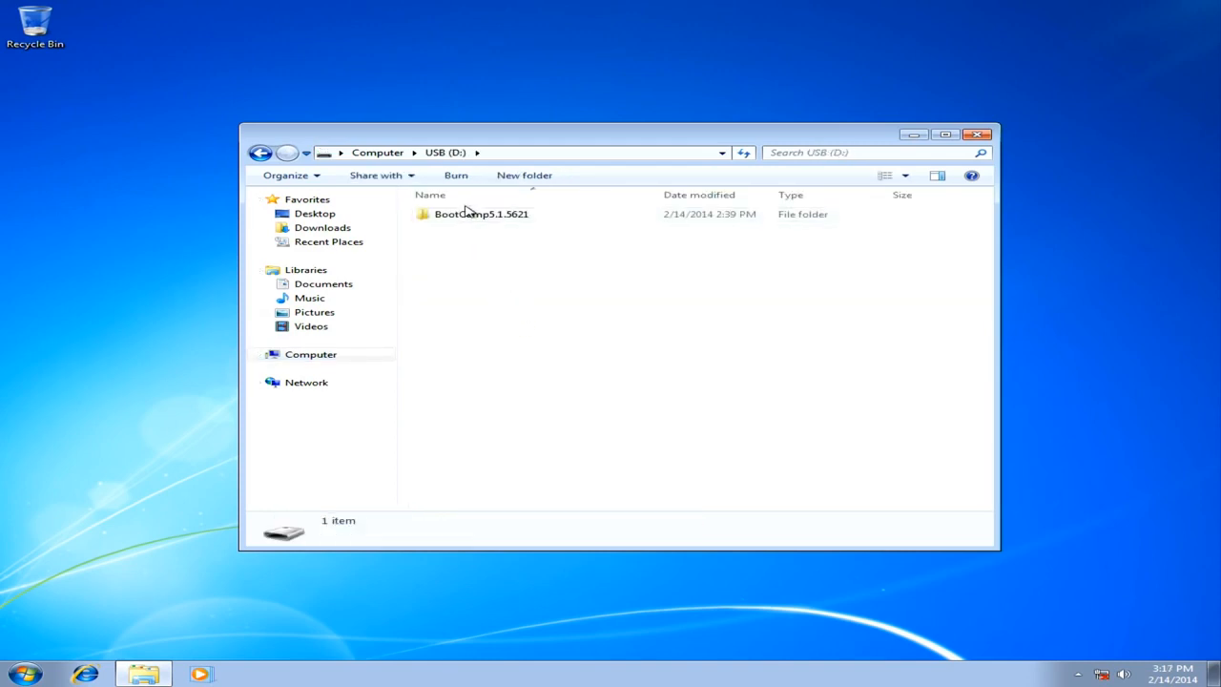
{"action": "double_click", "coordinate": [467, 216]}
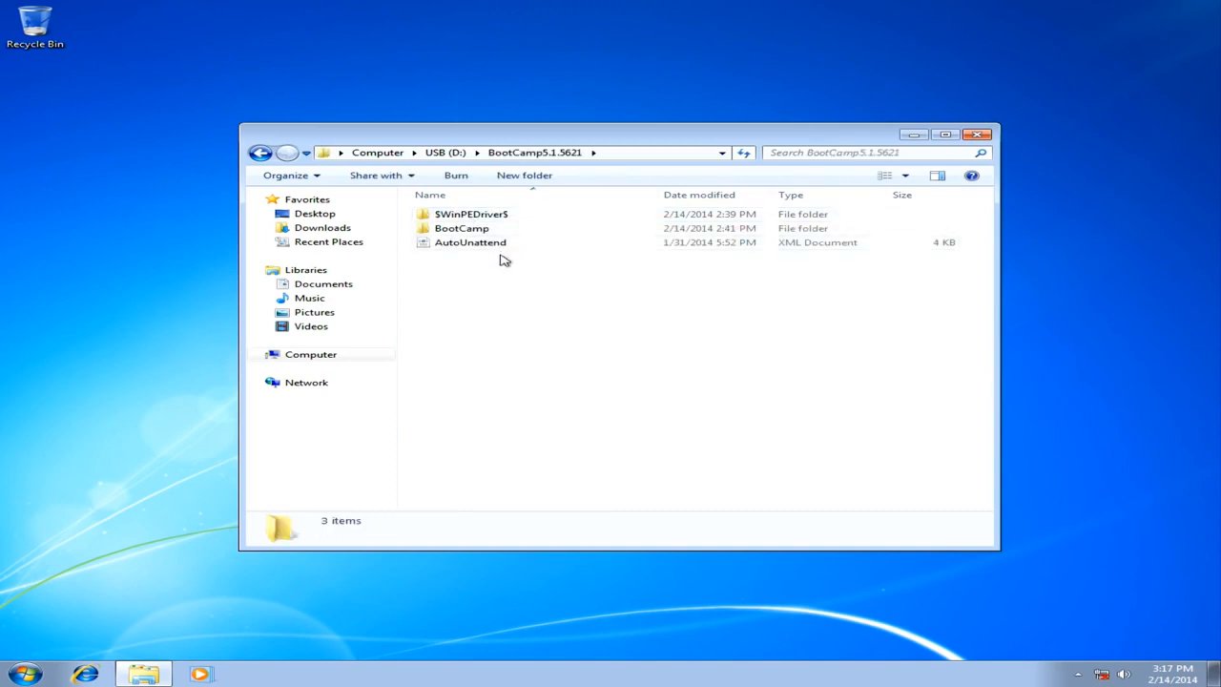
{"action": "double_click", "coordinate": [454, 231]}
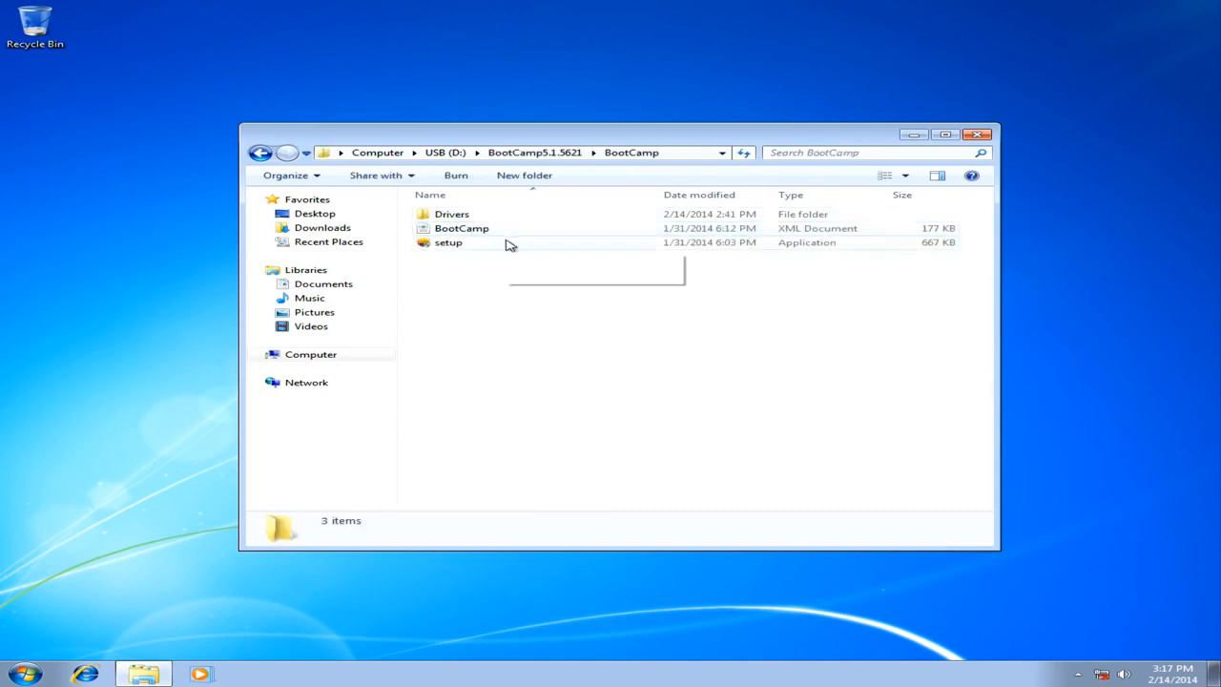
Run the Boot Camp setup, accept its license, install it, and restart Windows.
{"action": "left_click", "coordinate": [436, 246]}
{"action": "double_click", "coordinate": [437, 244]}
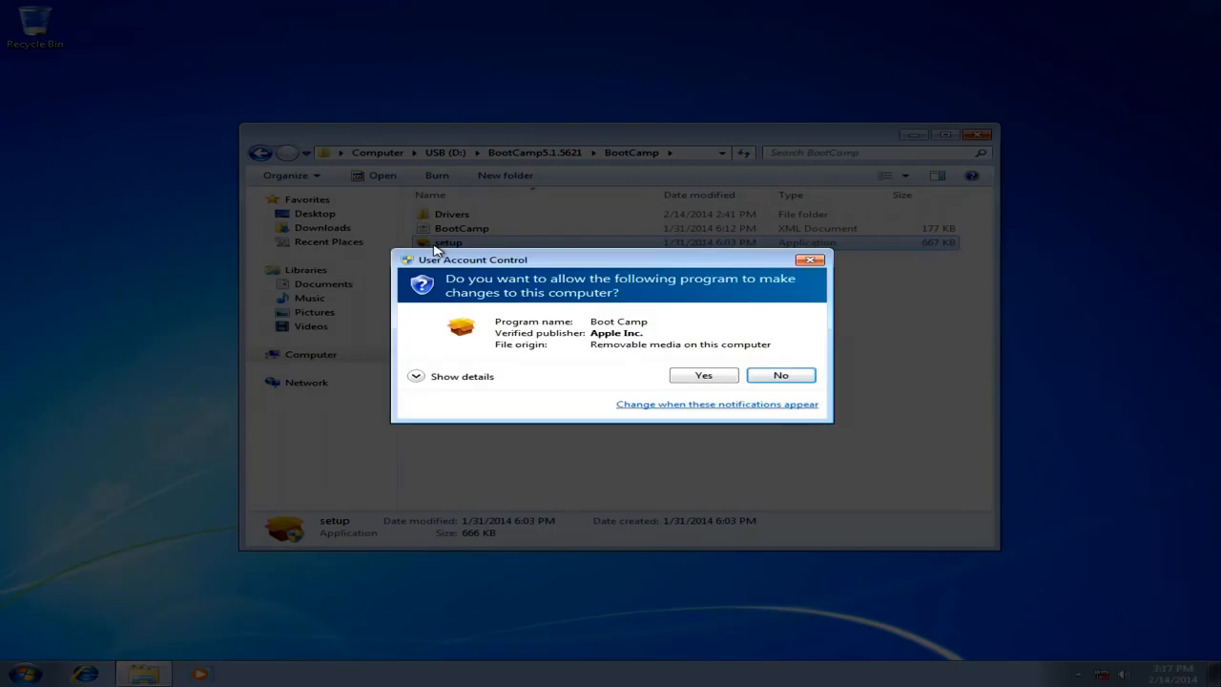
{"action": "left_click", "coordinate": [704, 375]}
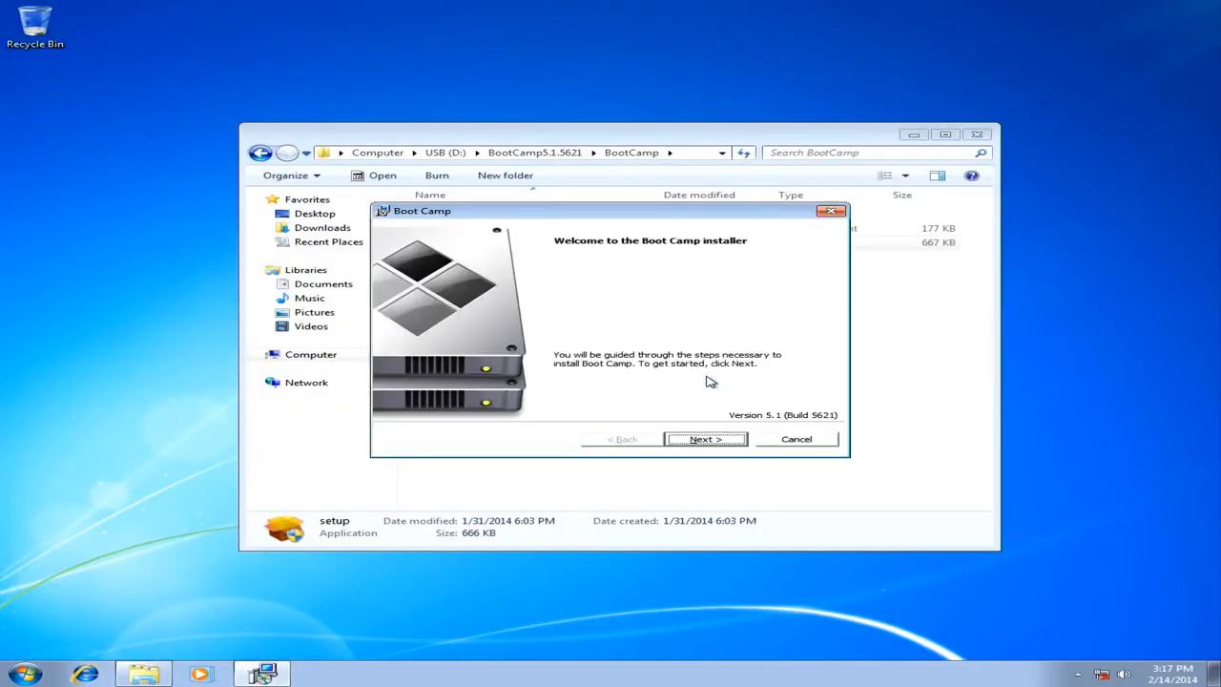
{"action": "left_click", "coordinate": [715, 441]}
{"action": "left_click", "coordinate": [460, 391]}
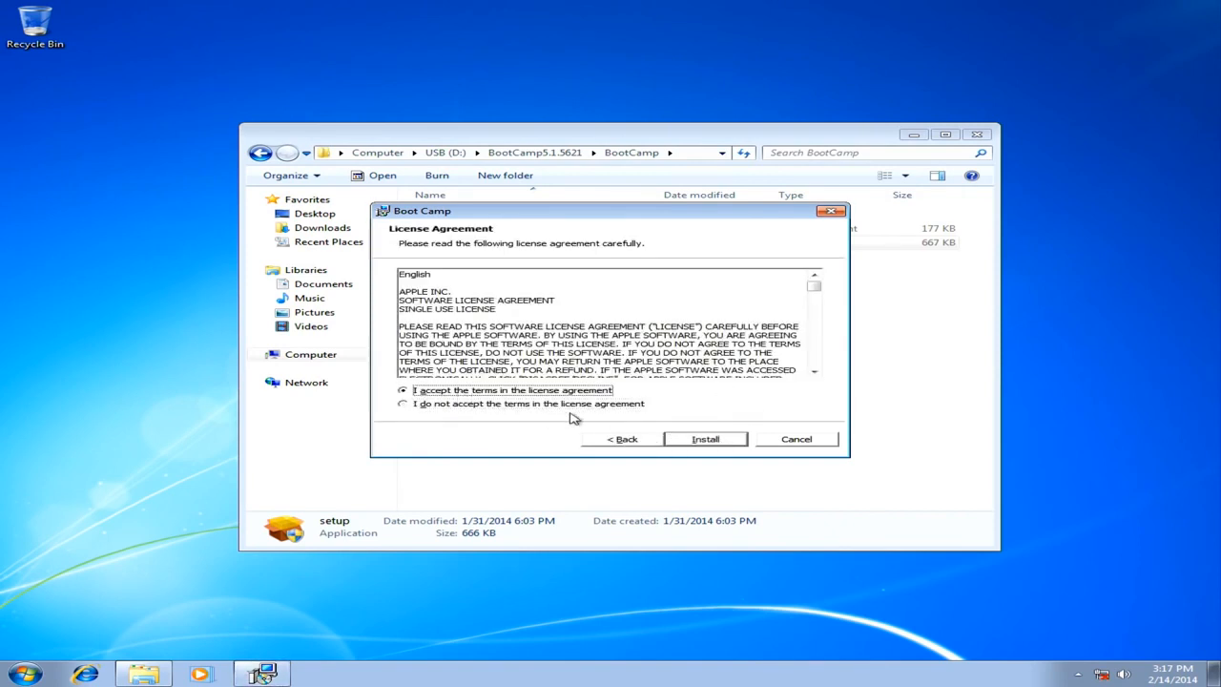
{"action": "left_click", "coordinate": [706, 439]}
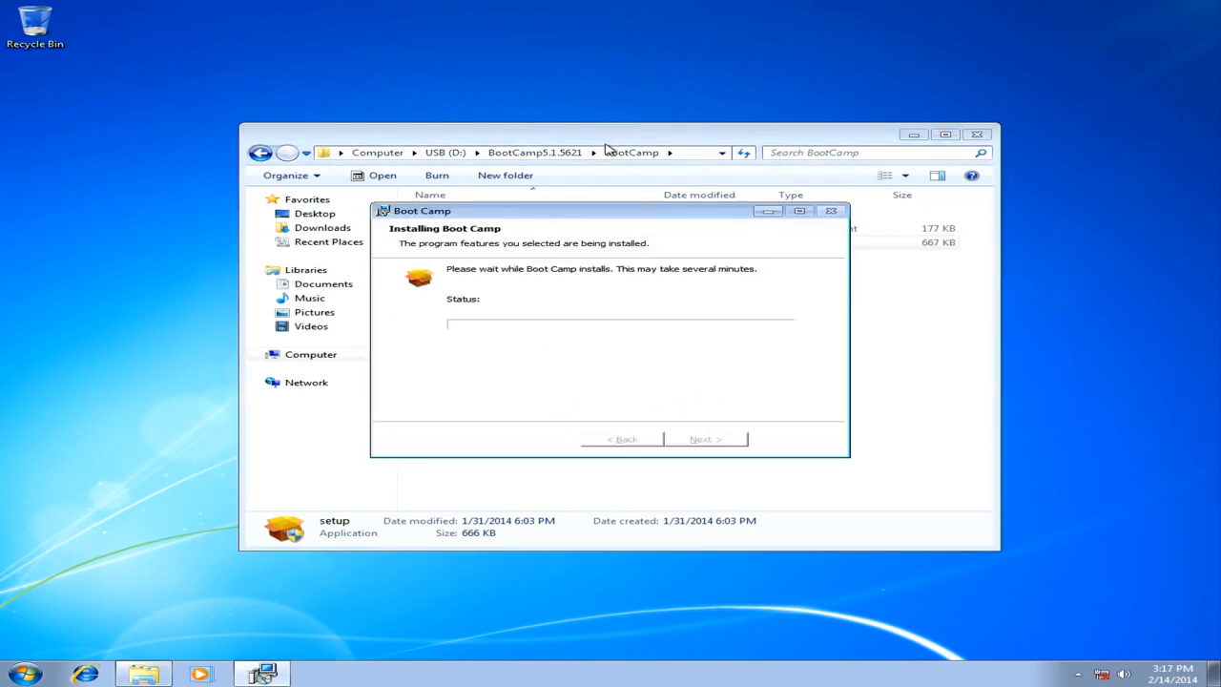
{"action": "left_click_drag", "start_coordinate": [677, 131], "coordinate": [689, 409]}
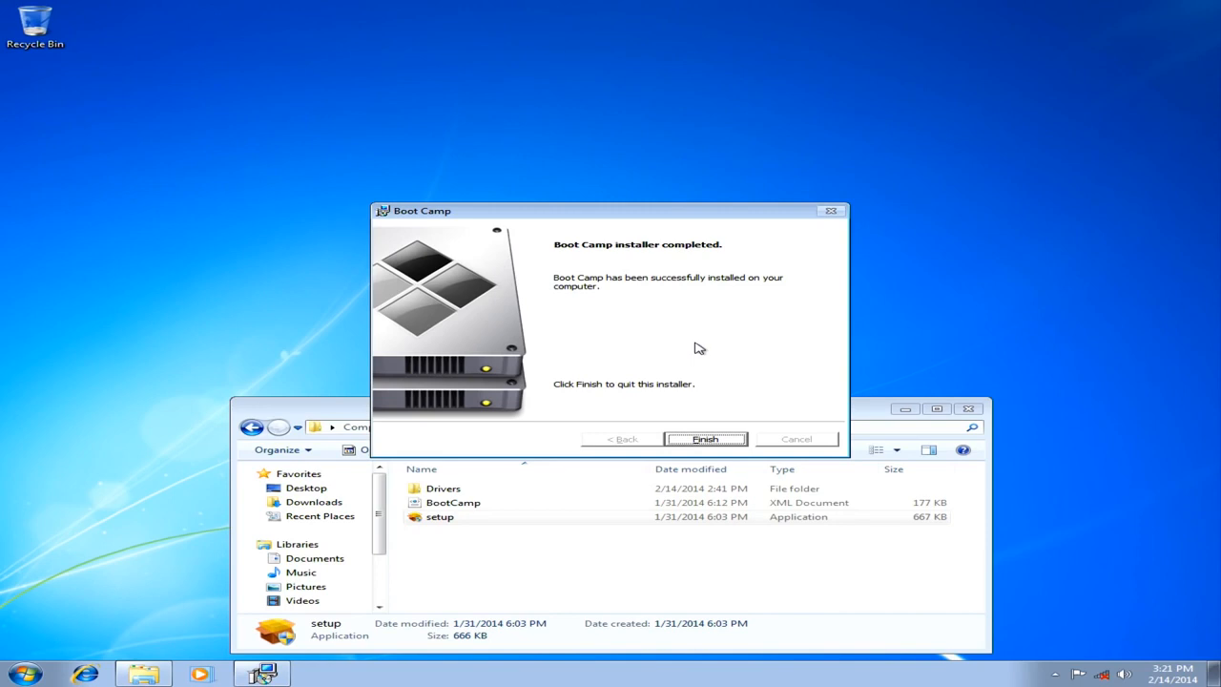
{"action": "left_click", "coordinate": [706, 441]}
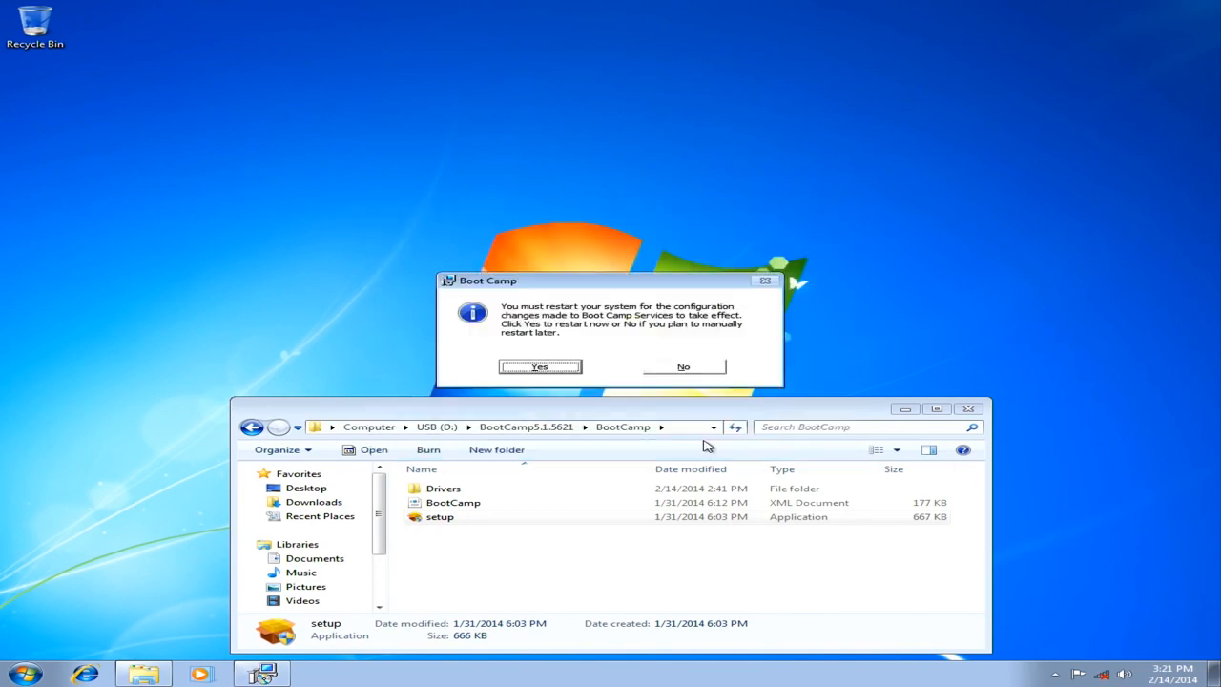
{"action": "left_click", "coordinate": [553, 370]}
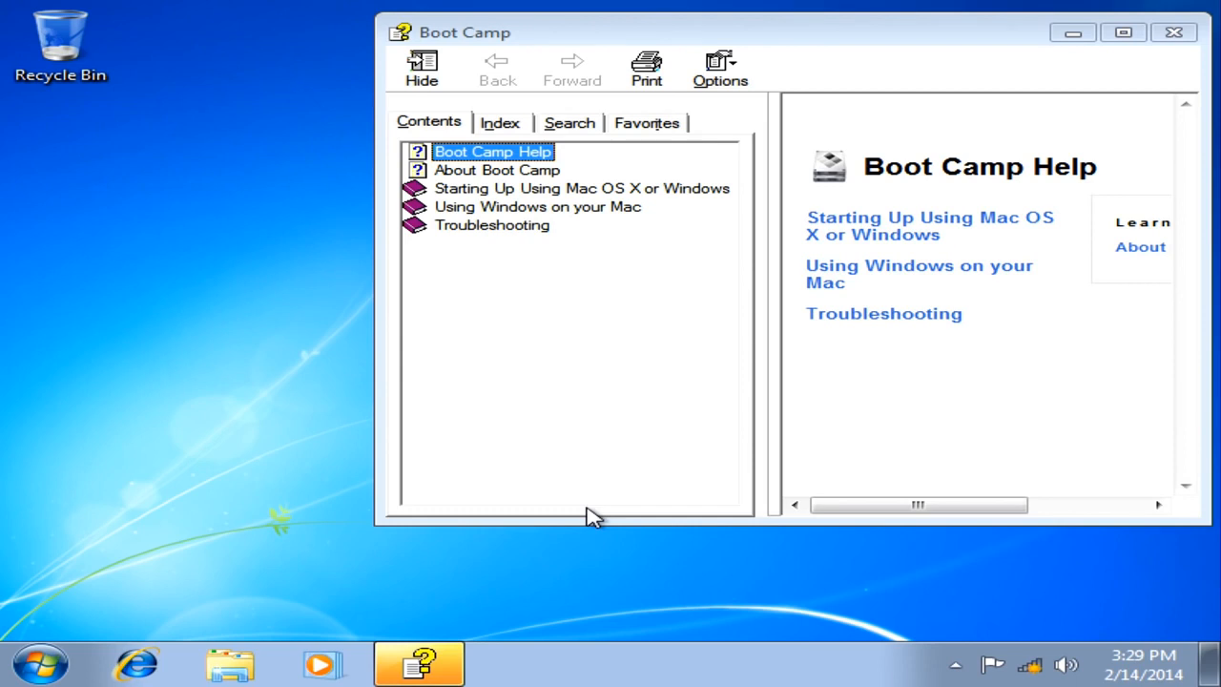
Move the Boot Camp Help window aside and close it.
{"action": "left_click_drag", "start_coordinate": [876, 39], "coordinate": [740, 81]}
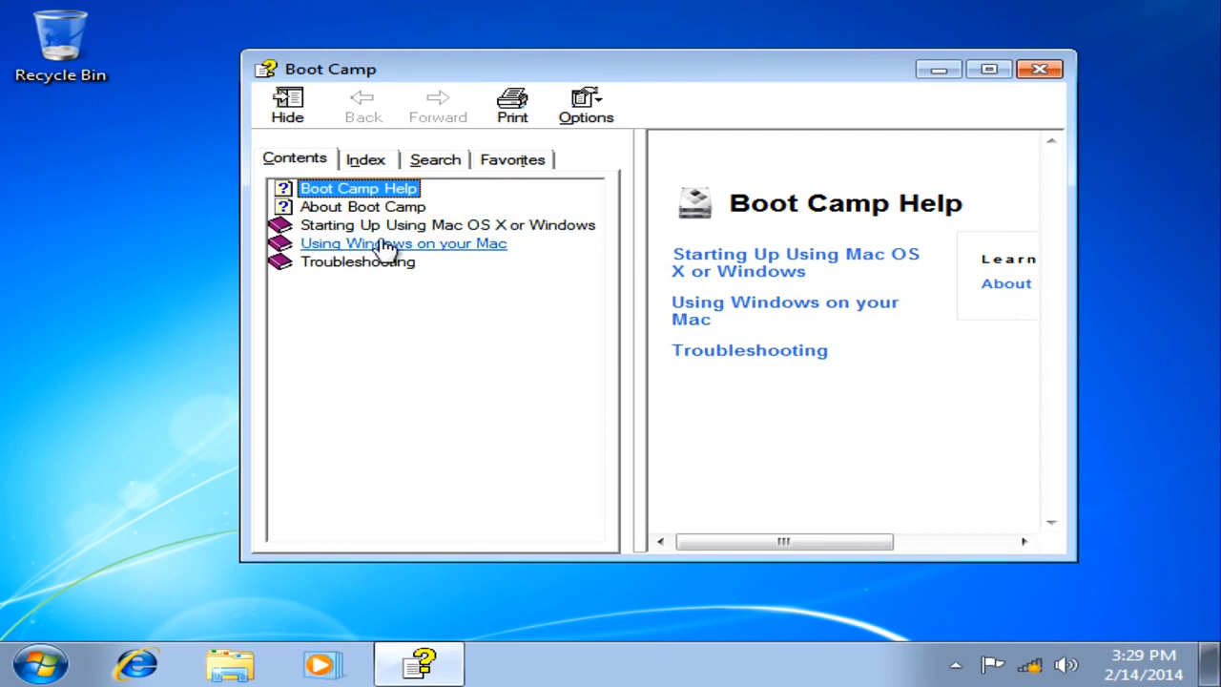
{"action": "left_click", "coordinate": [1046, 71]}
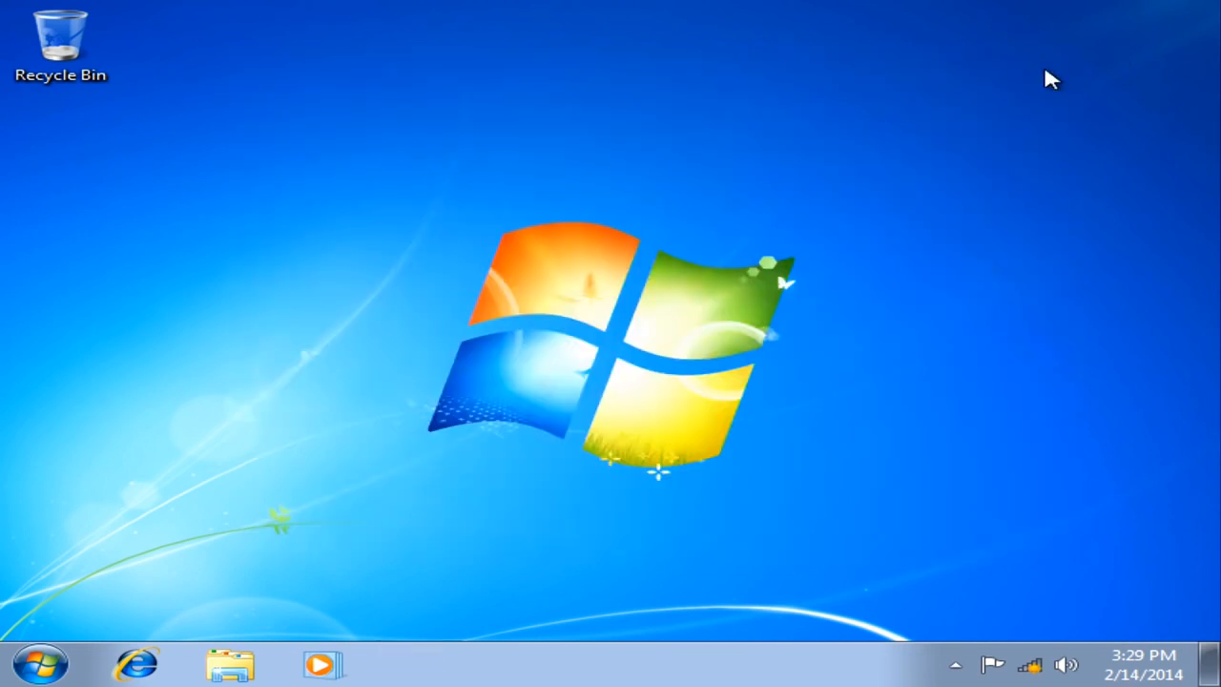
Make the safely-remove and Bluetooth tray icons always visible and check the Bluetooth menu.
{"action": "left_click", "coordinate": [954, 665]}
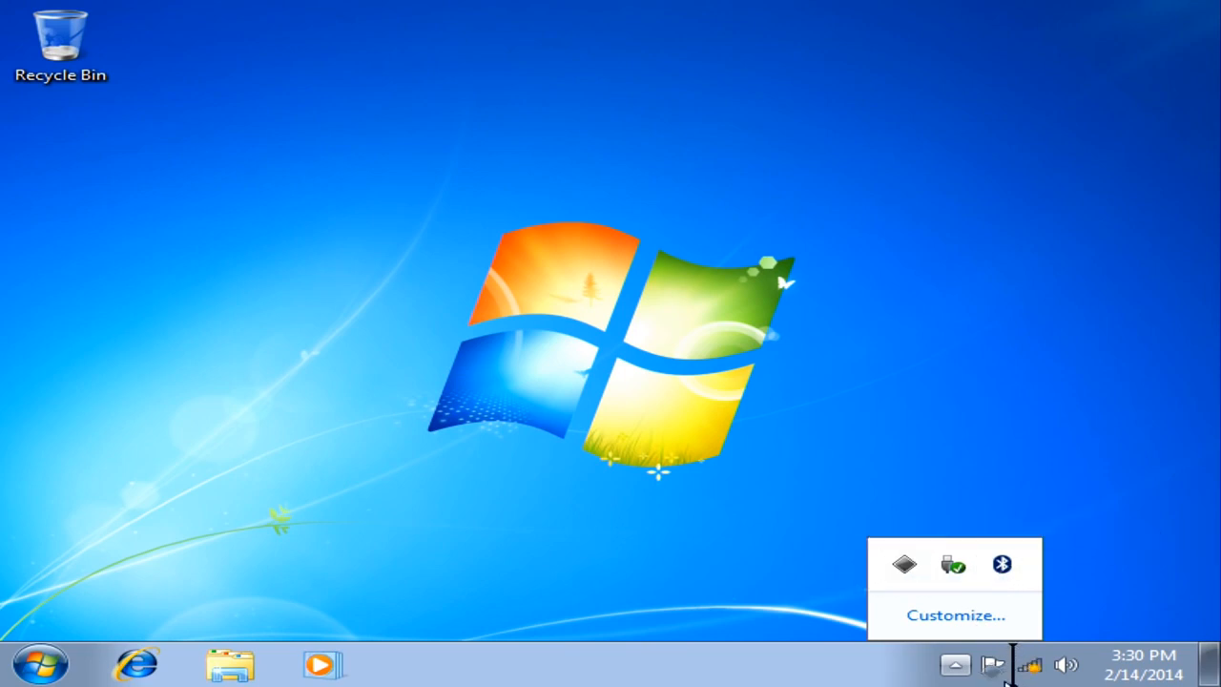
{"action": "left_click_drag", "start_coordinate": [892, 558], "coordinate": [955, 658]}
{"action": "left_click_drag", "start_coordinate": [880, 564], "coordinate": [844, 672]}
{"action": "right_click", "coordinate": [957, 668]}
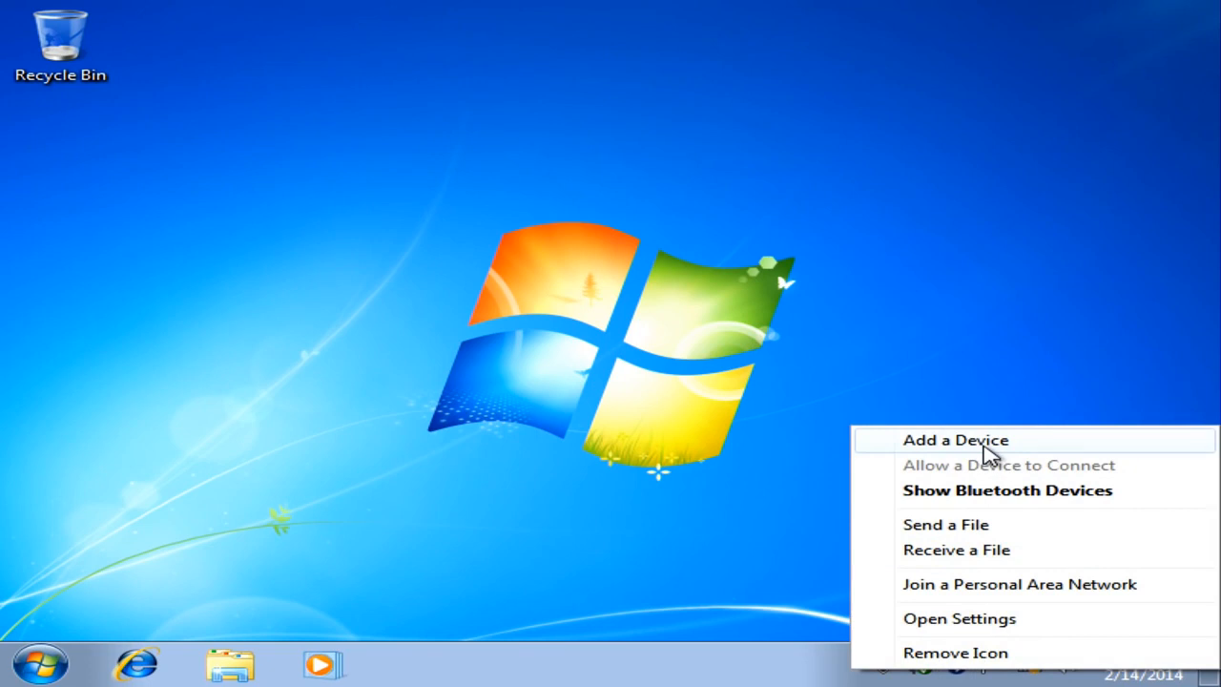
{"action": "left_click", "coordinate": [940, 382]}
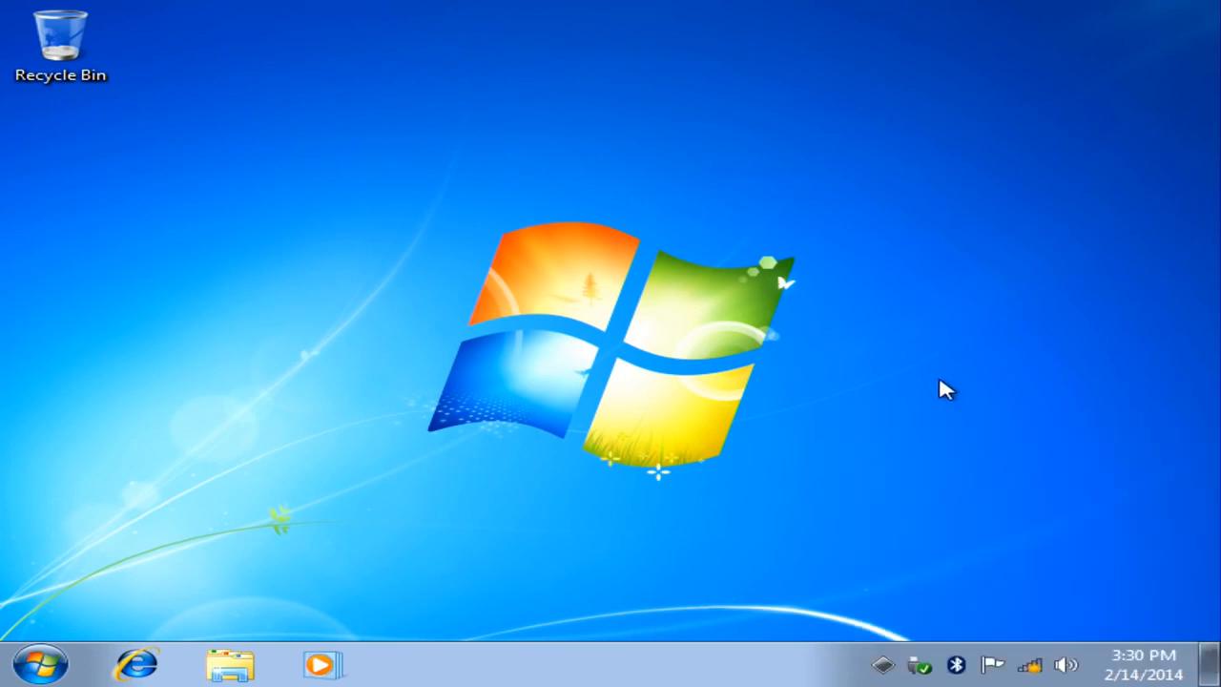
{"action": "right_click", "coordinate": [275, 345]}
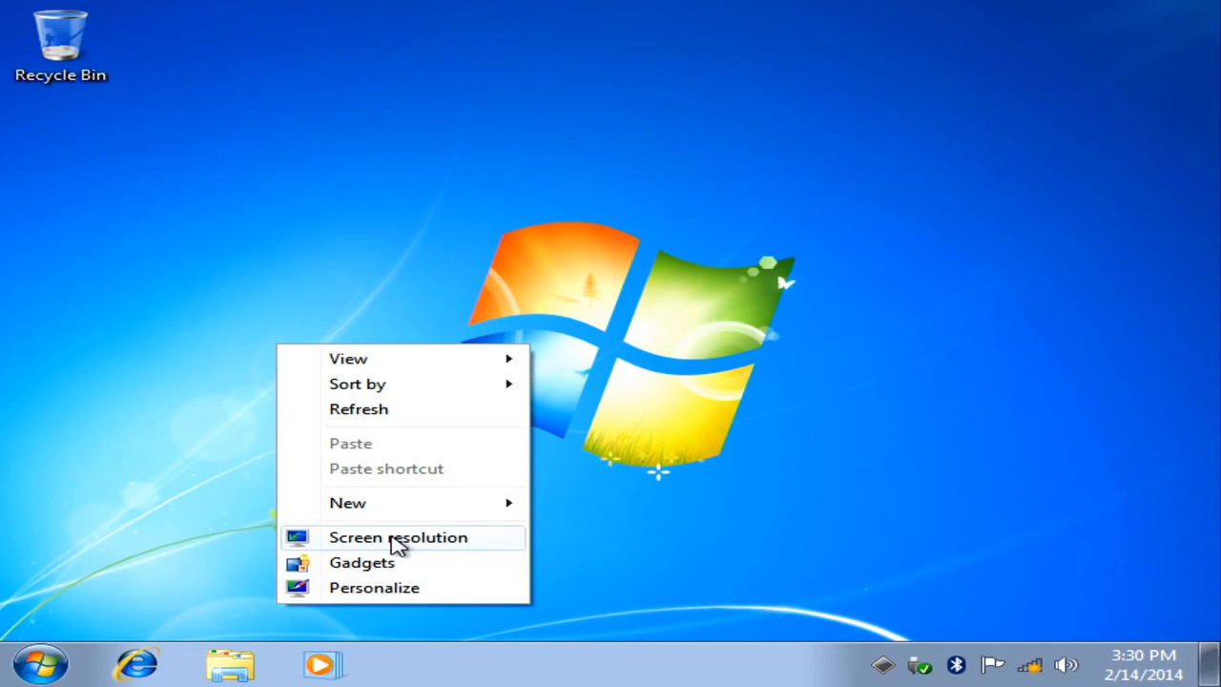
Re-apply the 1280 × 1024 resolution in Screen resolution settings and close them.
{"action": "left_click", "coordinate": [393, 537]}
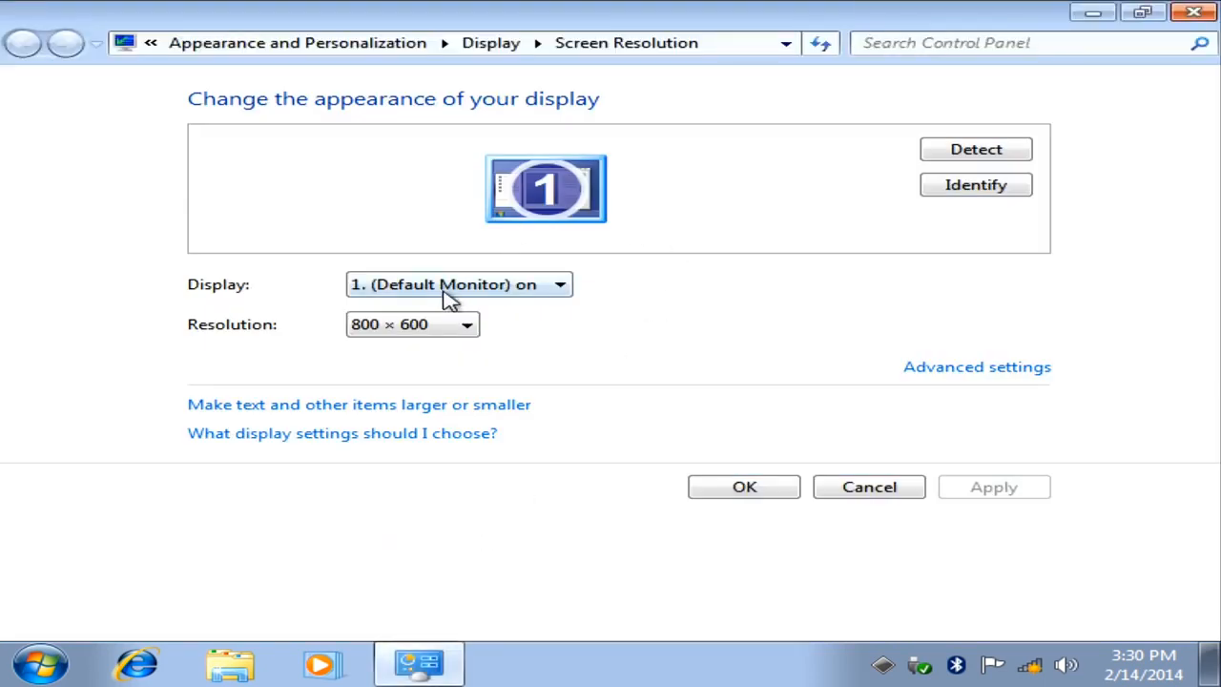
{"action": "left_click", "coordinate": [447, 290]}
{"action": "left_click", "coordinate": [518, 311]}
{"action": "left_click", "coordinate": [439, 326]}
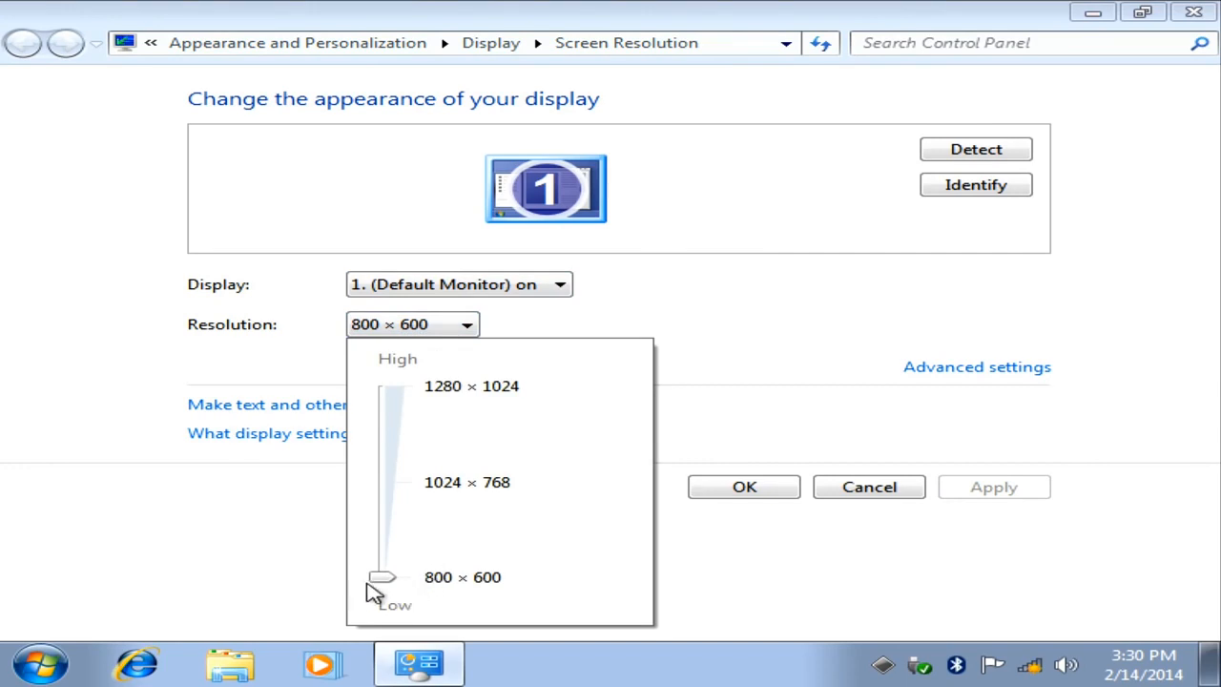
{"action": "left_click_drag", "start_coordinate": [374, 582], "coordinate": [382, 384]}
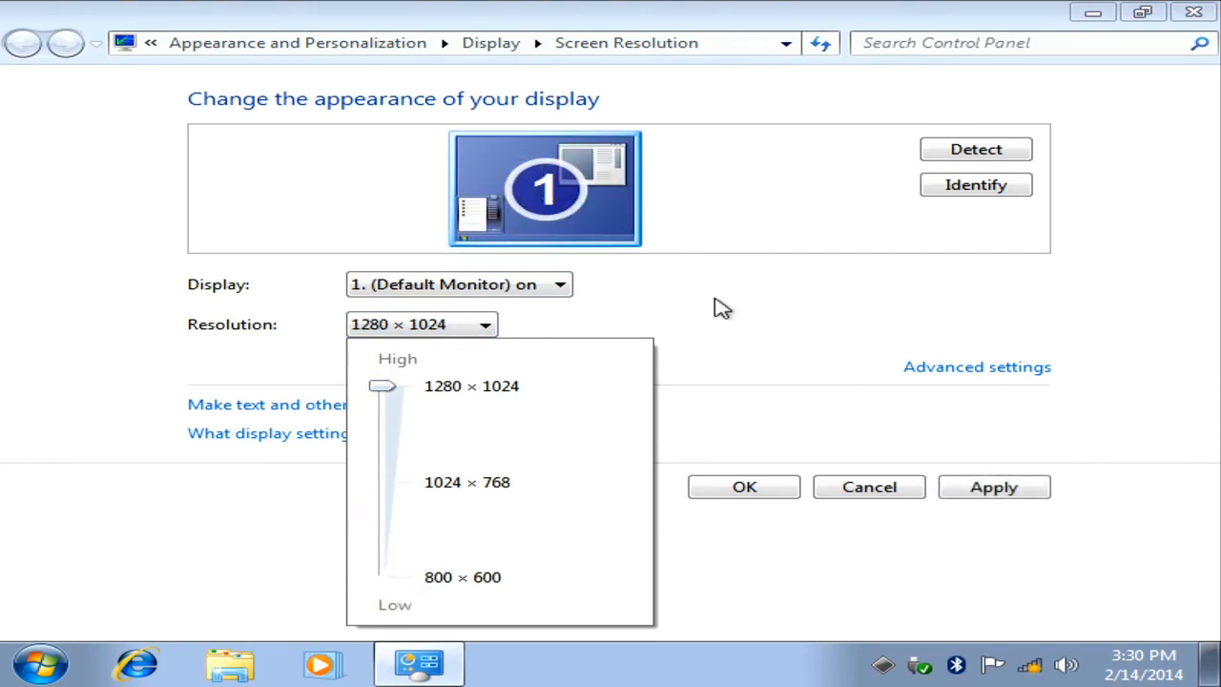
{"action": "left_click", "coordinate": [824, 291]}
{"action": "left_click", "coordinate": [759, 492]}
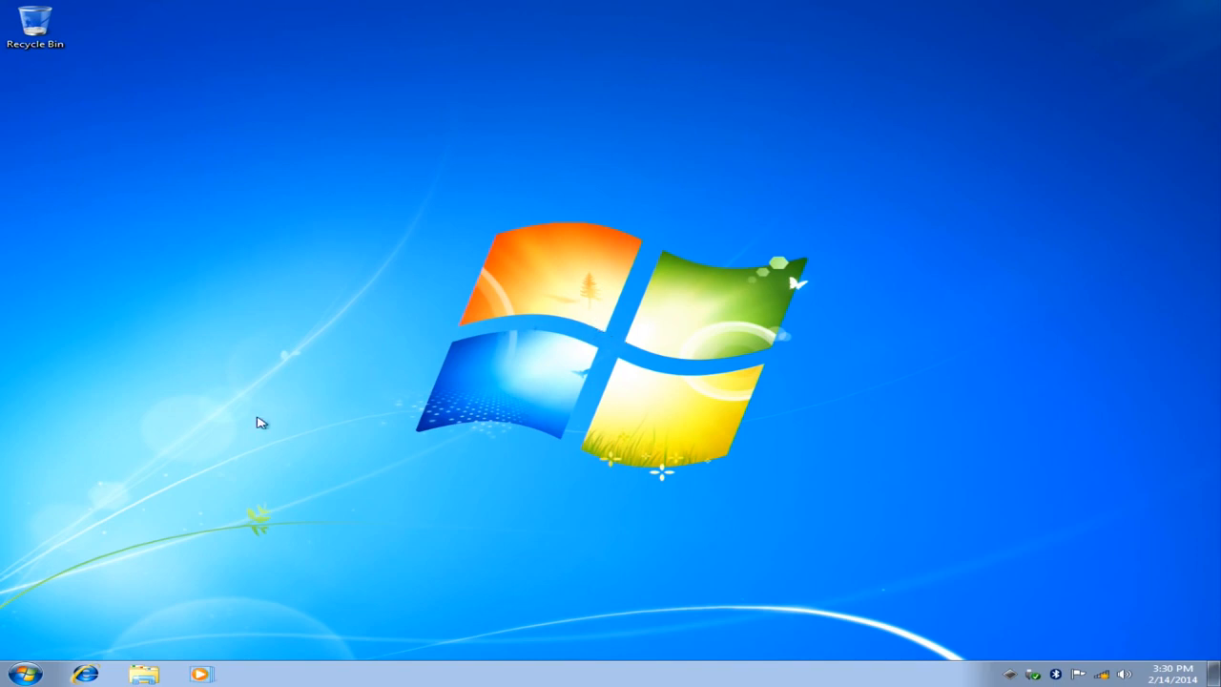
Open a taller Windows Explorer window showing Computer's drive list.
{"action": "right_click", "coordinate": [14, 676]}
{"action": "left_click", "coordinate": [88, 665]}
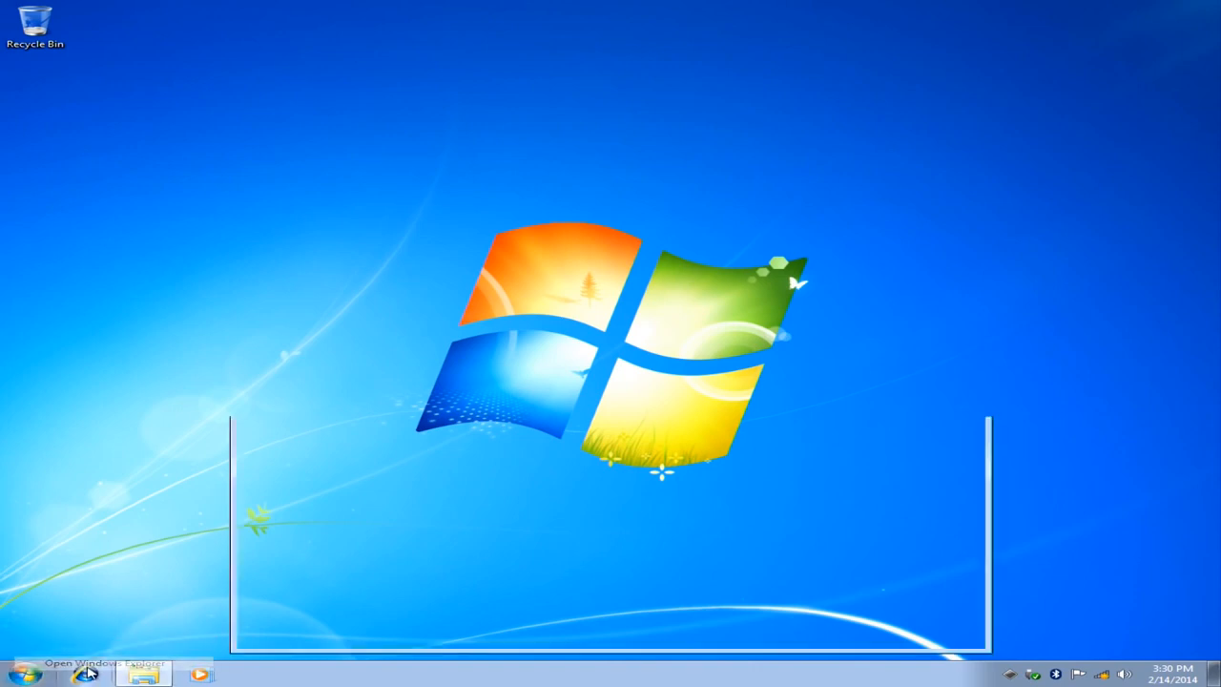
{"action": "left_click_drag", "start_coordinate": [545, 395], "coordinate": [567, 128]}
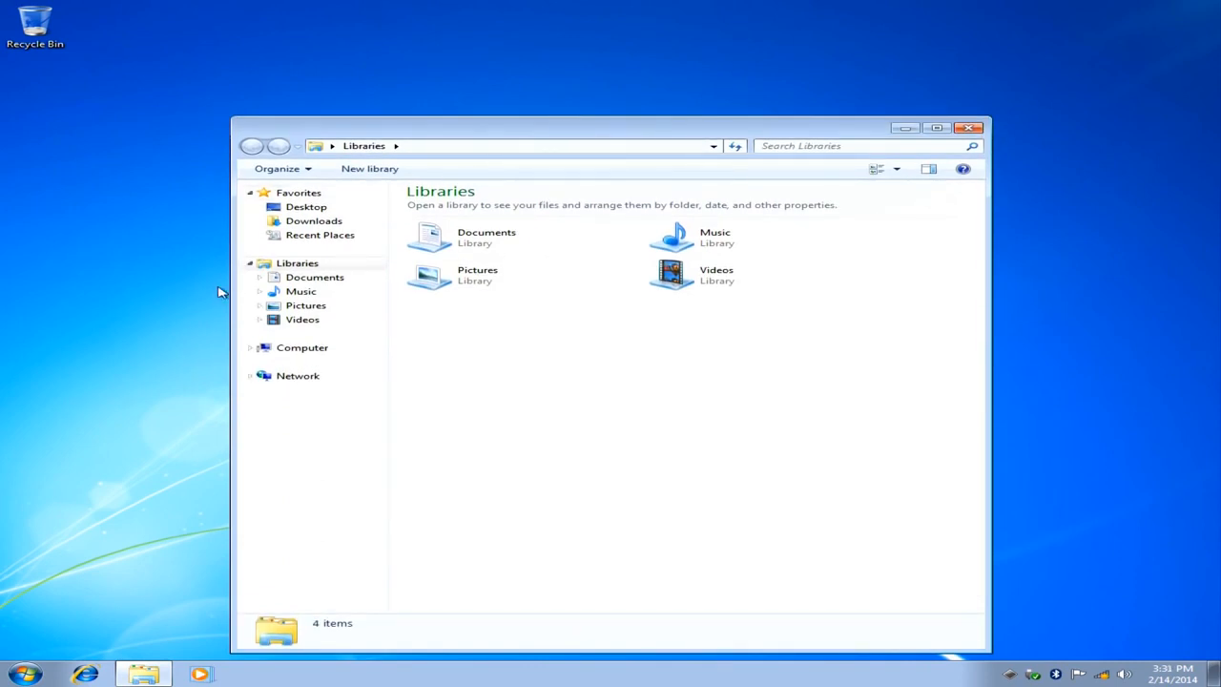
{"action": "left_click", "coordinate": [310, 349]}
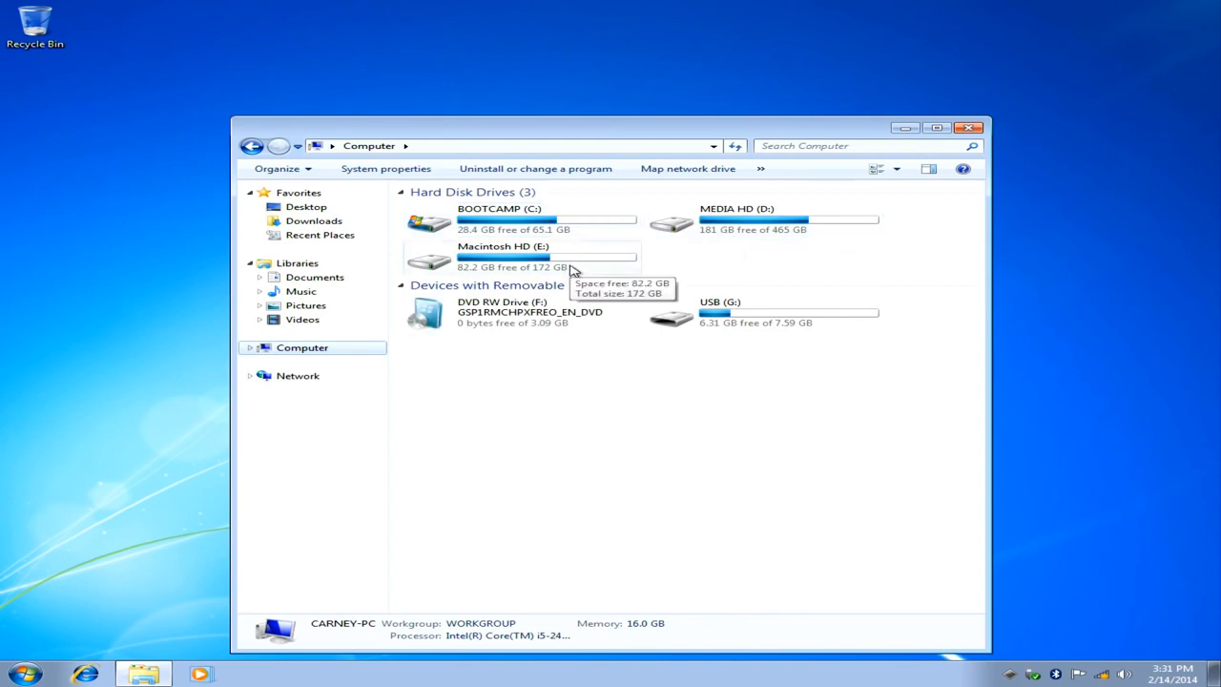
Browse the MEDIA HD (D:) folders, then return to Computer and select BOOTCAMP (C:).
{"action": "left_click", "coordinate": [740, 233]}
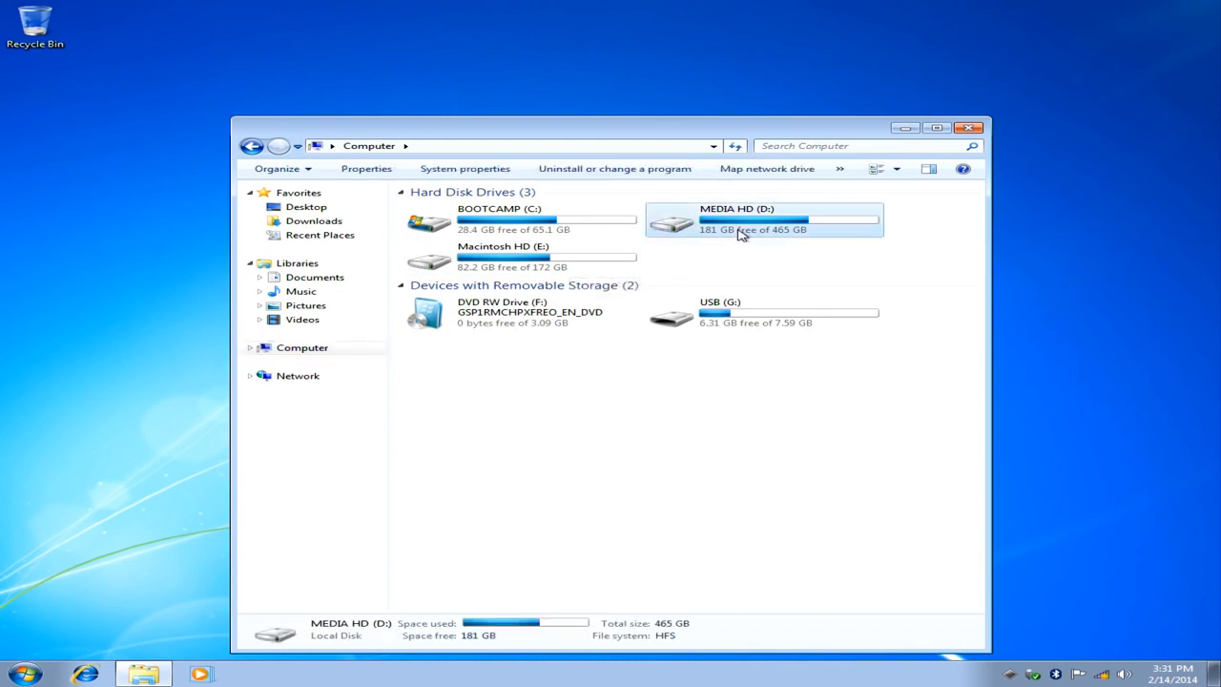
{"action": "double_click", "coordinate": [740, 233]}
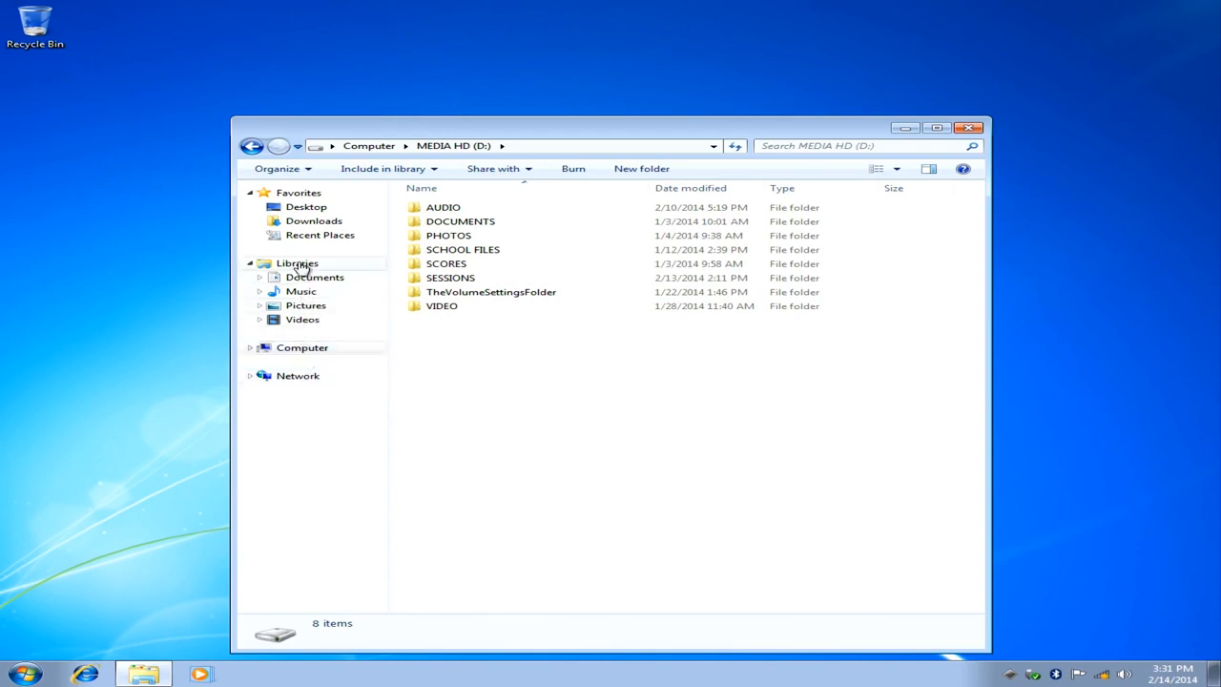
{"action": "left_click", "coordinate": [307, 351]}
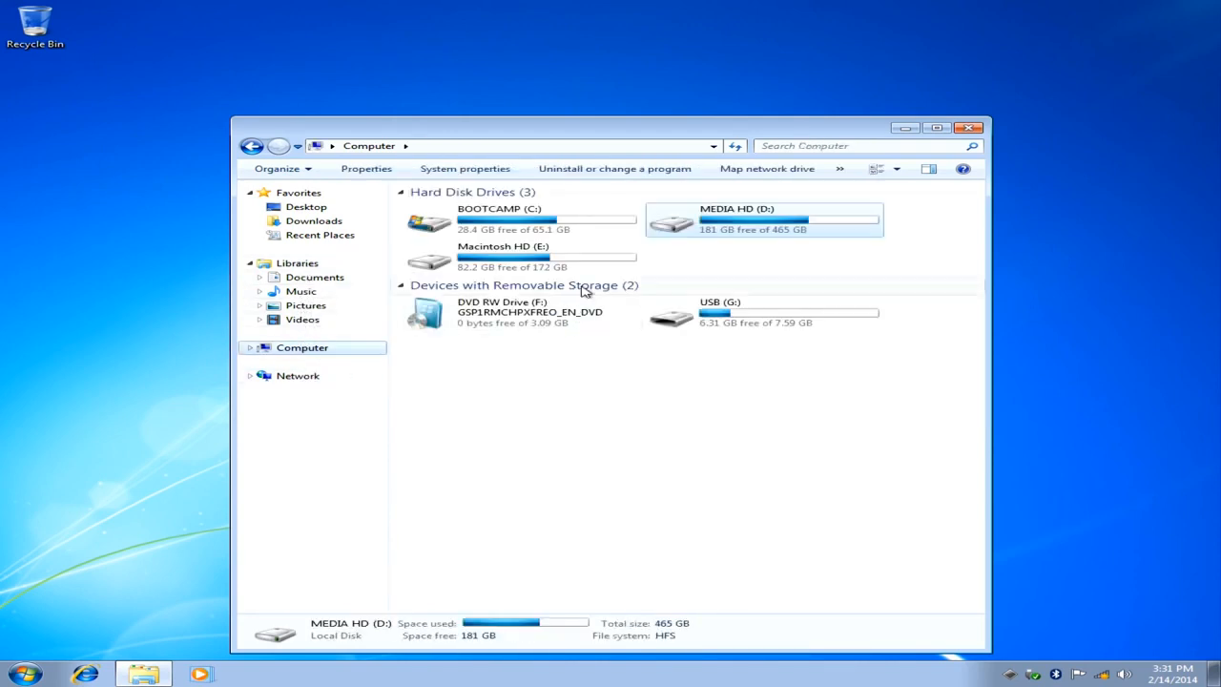
{"action": "left_click", "coordinate": [594, 237]}
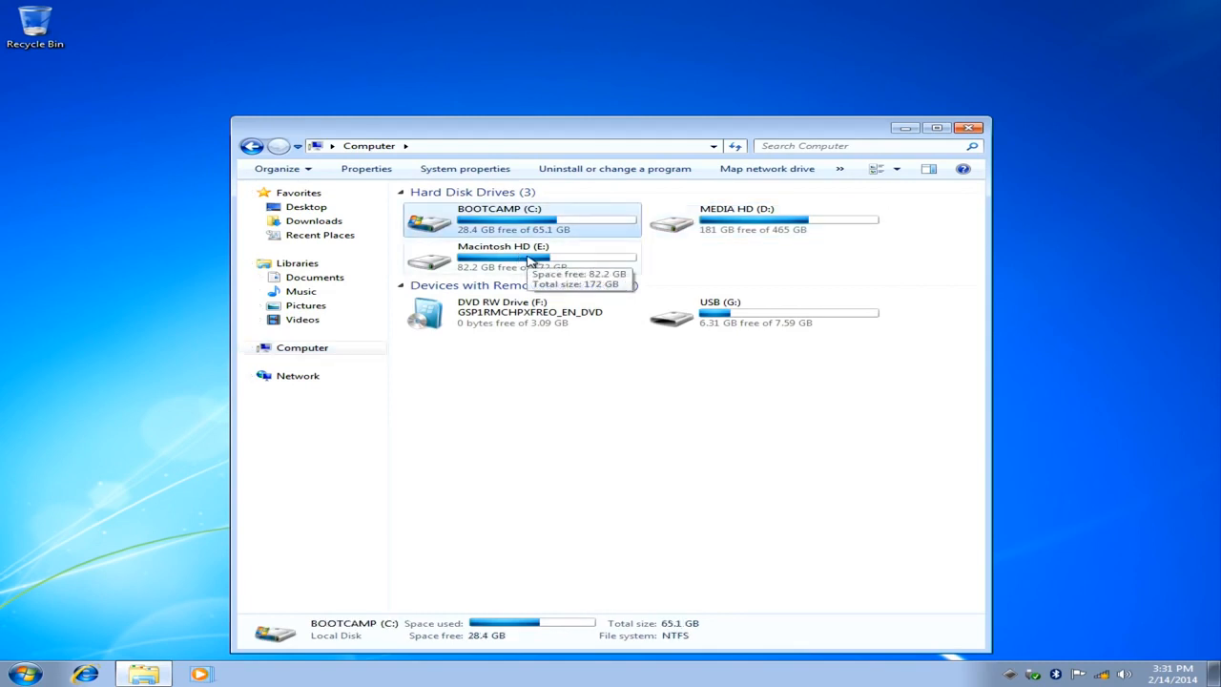
Rename the BOOTCAMP (C:) drive to 'Windows HD', granting administrator permission.
{"action": "right_click", "coordinate": [490, 207]}
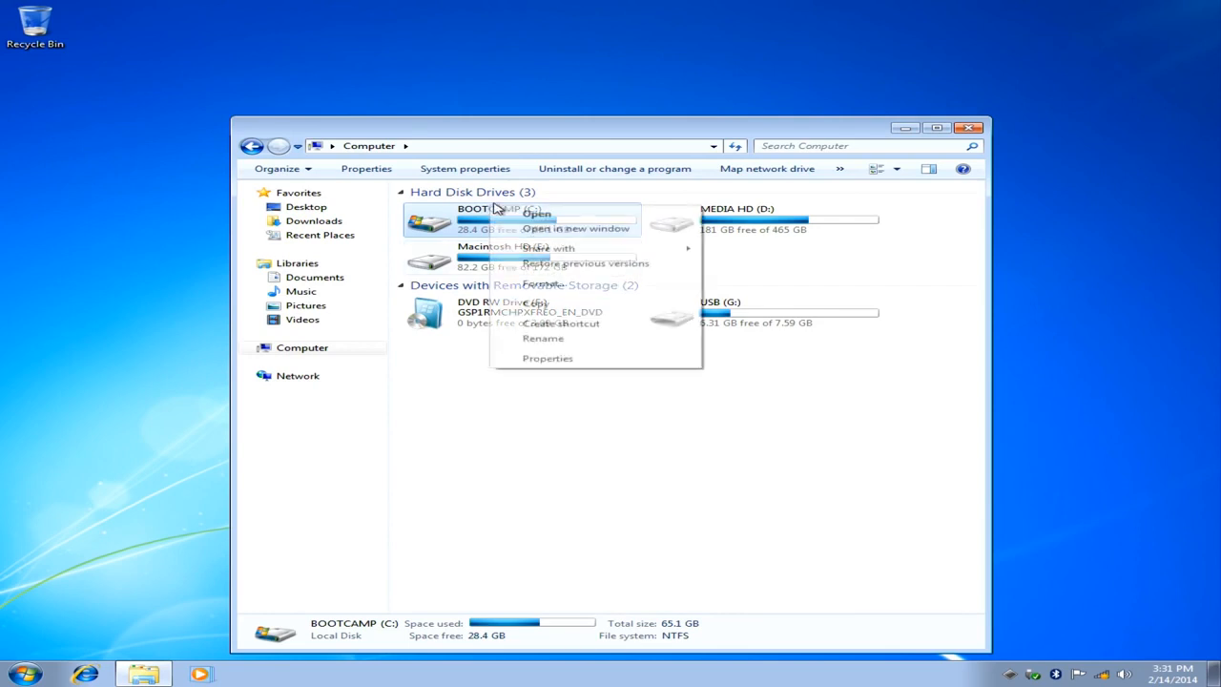
{"action": "left_click", "coordinate": [567, 339]}
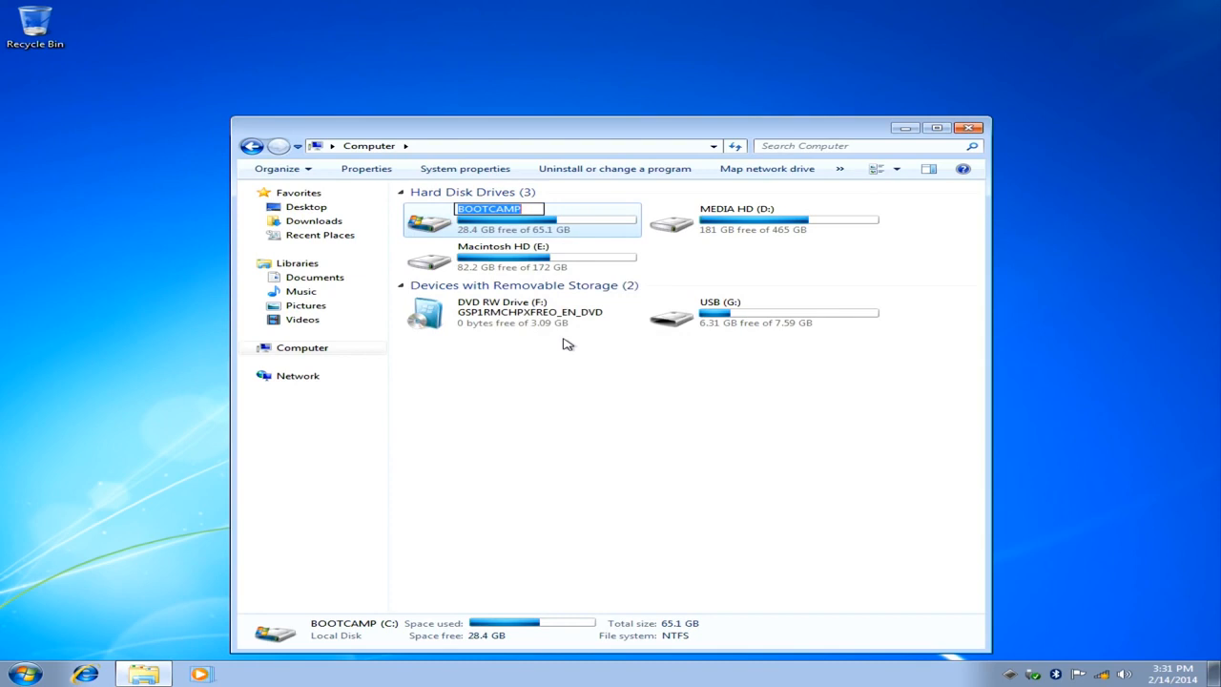
{"action": "type", "text": "Window"}
{"action": "type", "text": "s HD"}
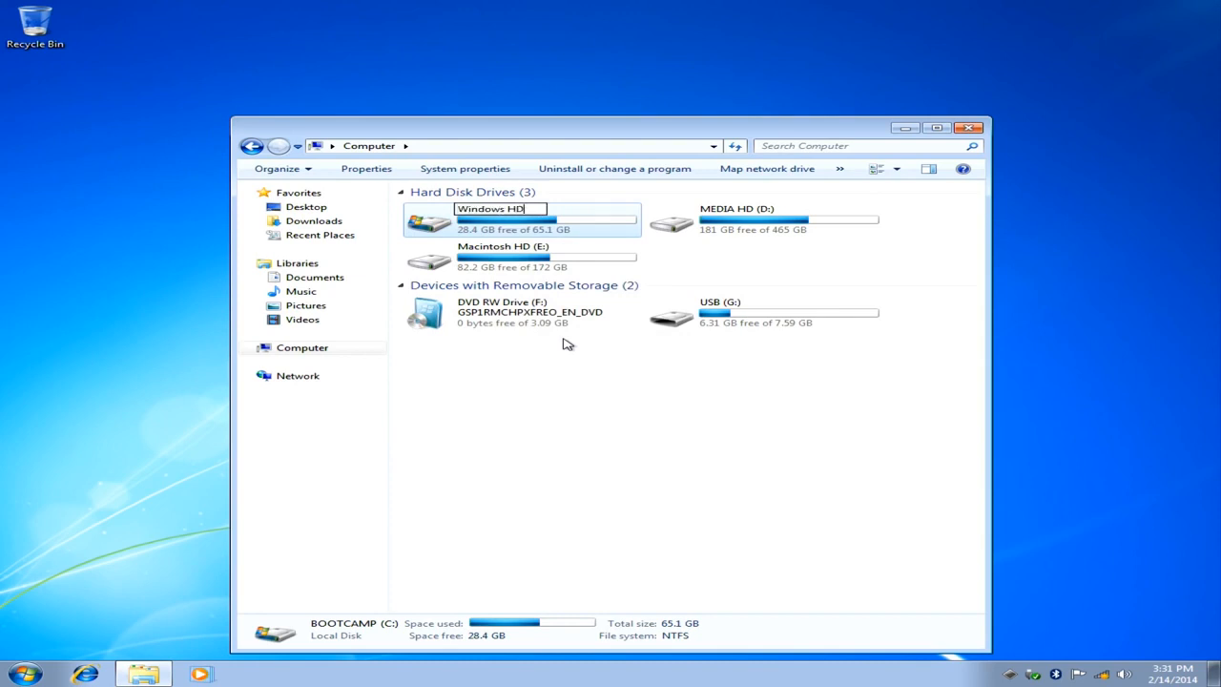
{"action": "key", "text": "Return"}
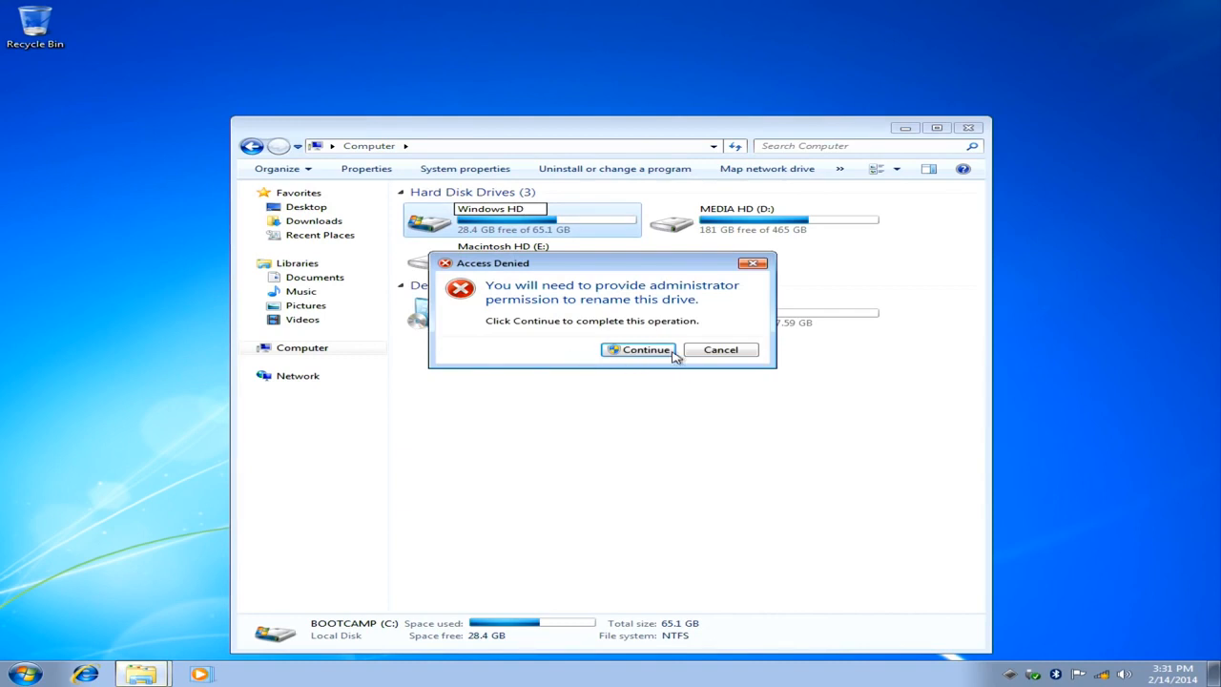
{"action": "left_click", "coordinate": [646, 350]}
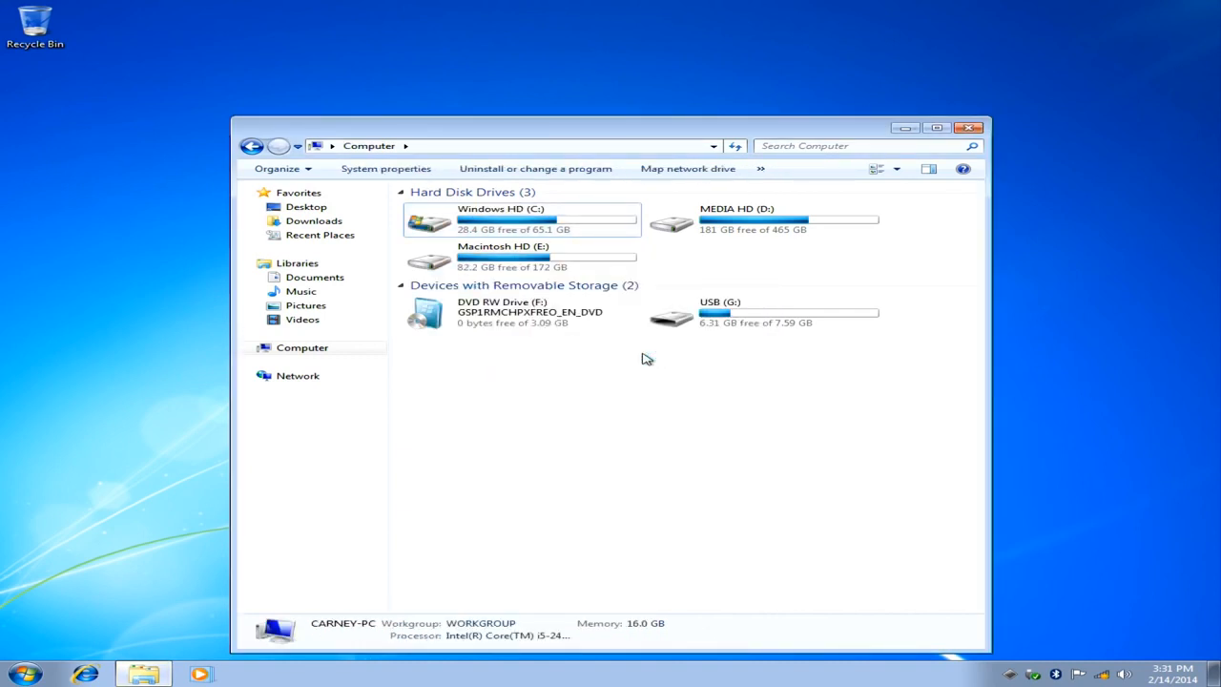
Eject the Windows install DVD from the DVD RW drive.
{"action": "right_click", "coordinate": [485, 326]}
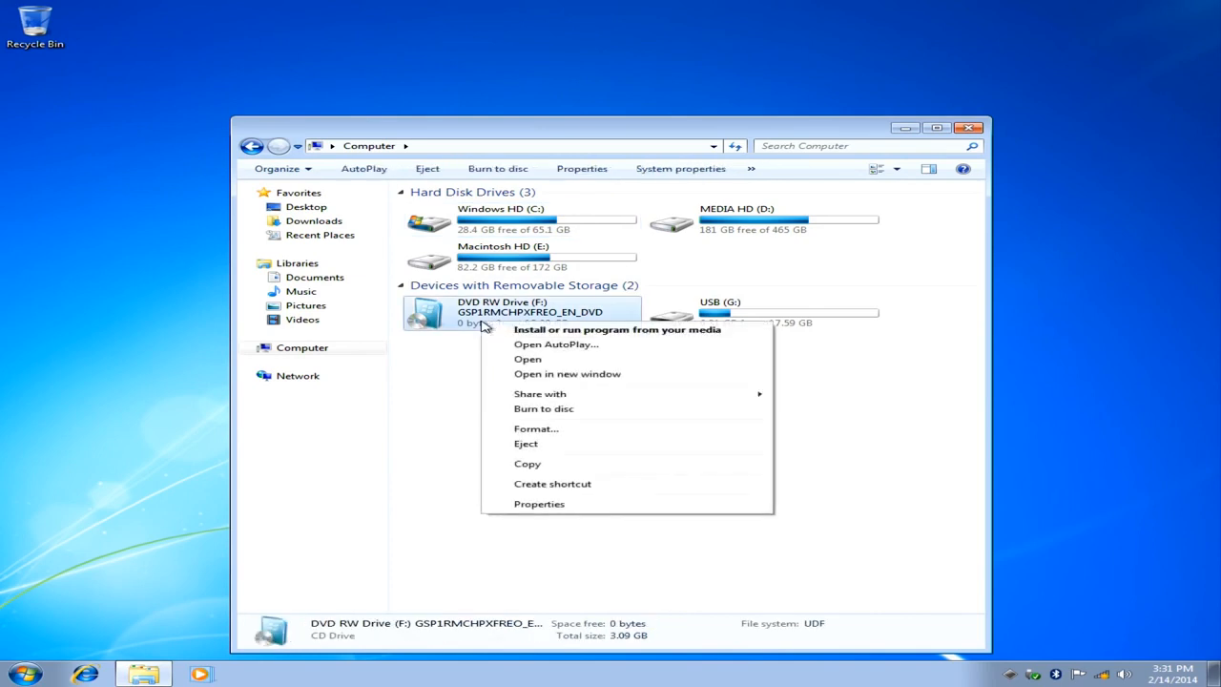
{"action": "left_click", "coordinate": [566, 446]}
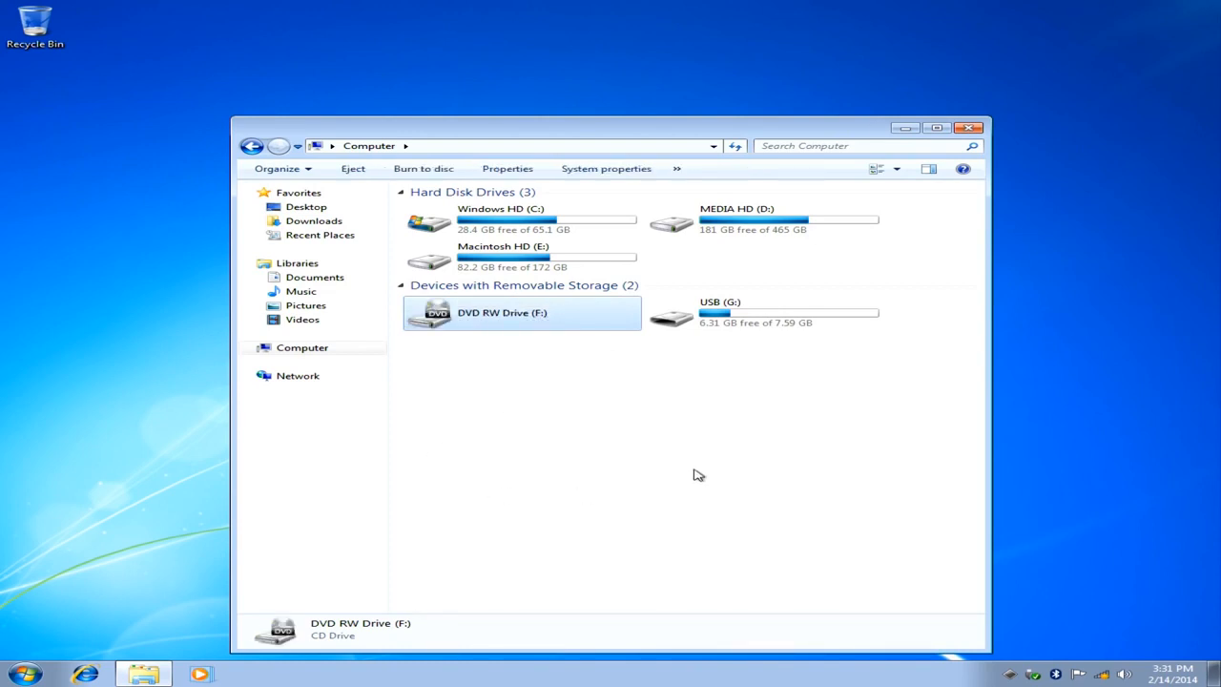
{"action": "left_click", "coordinate": [722, 387]}
Safely eject the USB (G:) drive, dismiss the notification, and close the Computer window.
{"action": "right_click", "coordinate": [768, 324]}
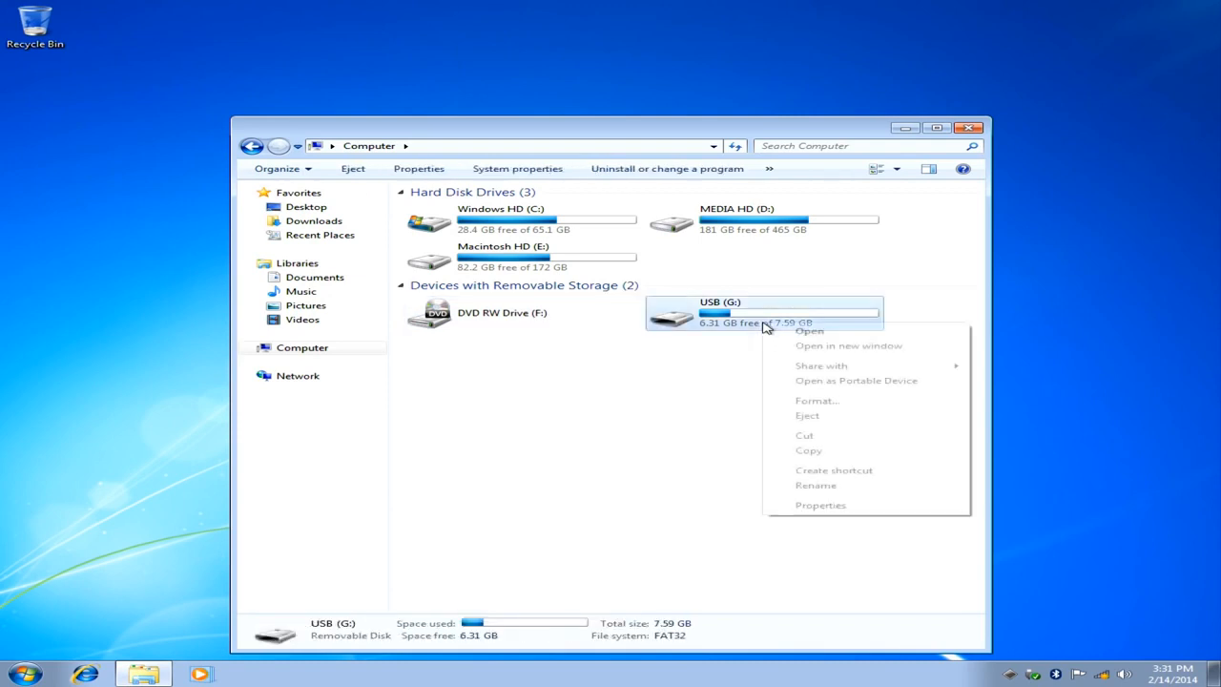
{"action": "left_click", "coordinate": [851, 415]}
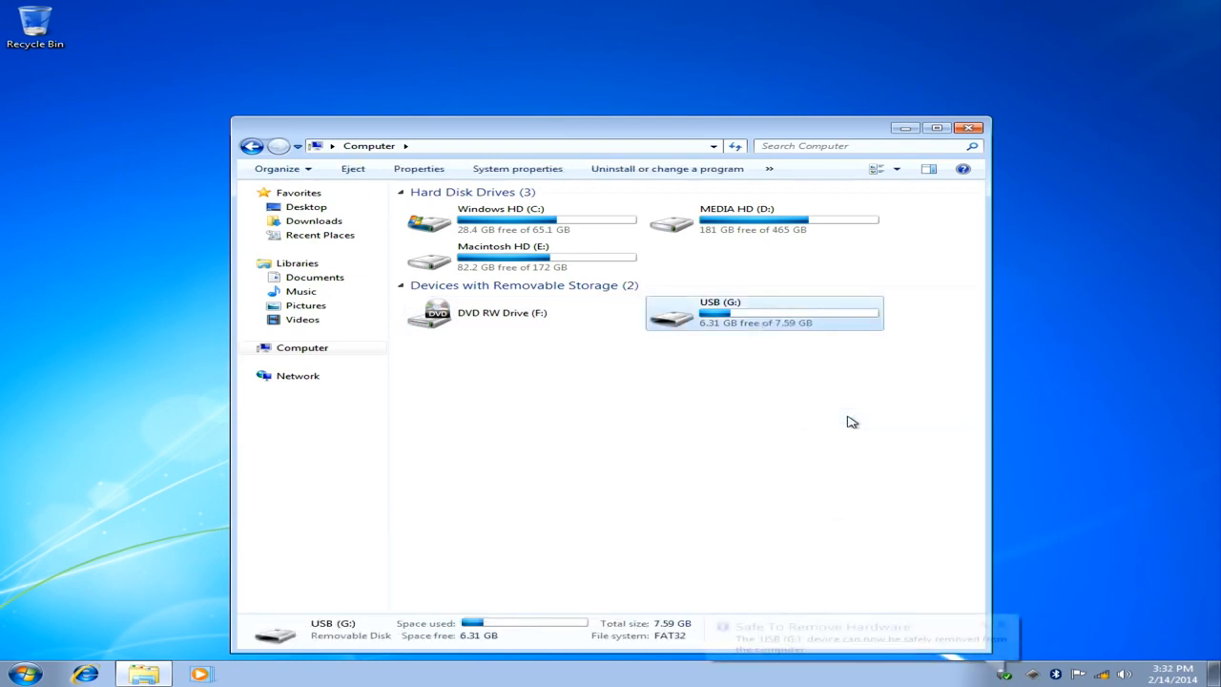
{"action": "left_click", "coordinate": [999, 625]}
{"action": "left_click", "coordinate": [777, 493]}
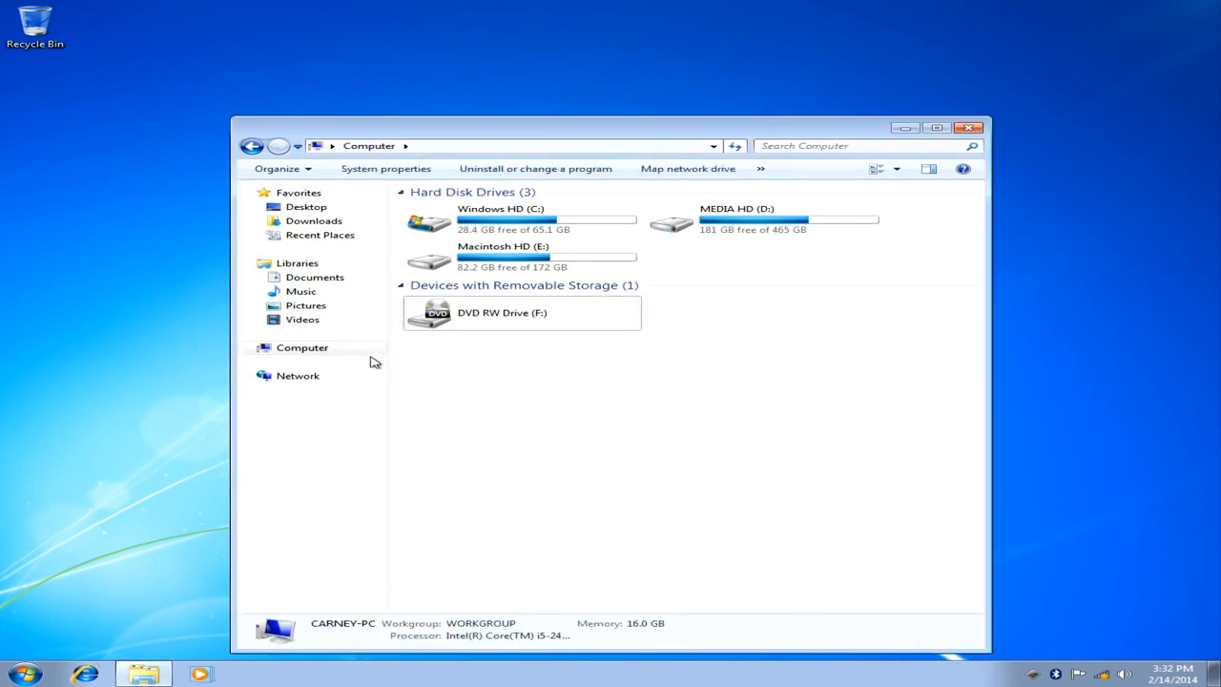
{"action": "left_click", "coordinate": [968, 127]}
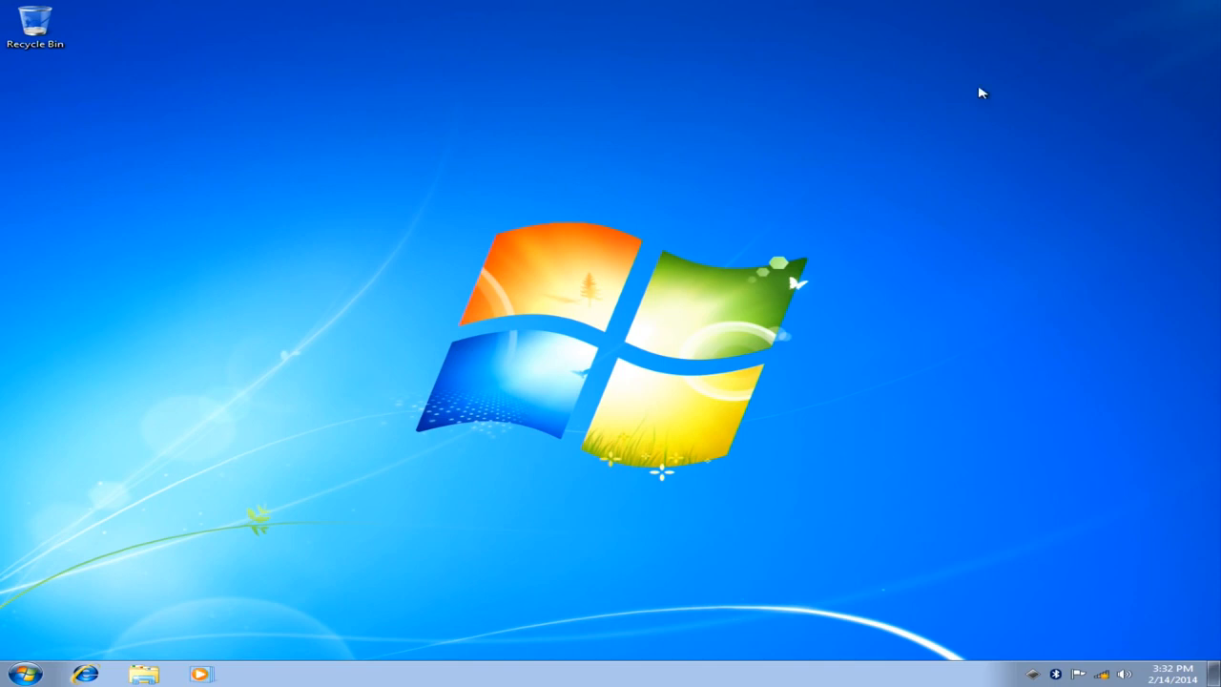
Restart in OS X from the Boot Camp tray icon, confirming with OK.
{"action": "left_click", "coordinate": [1031, 677]}
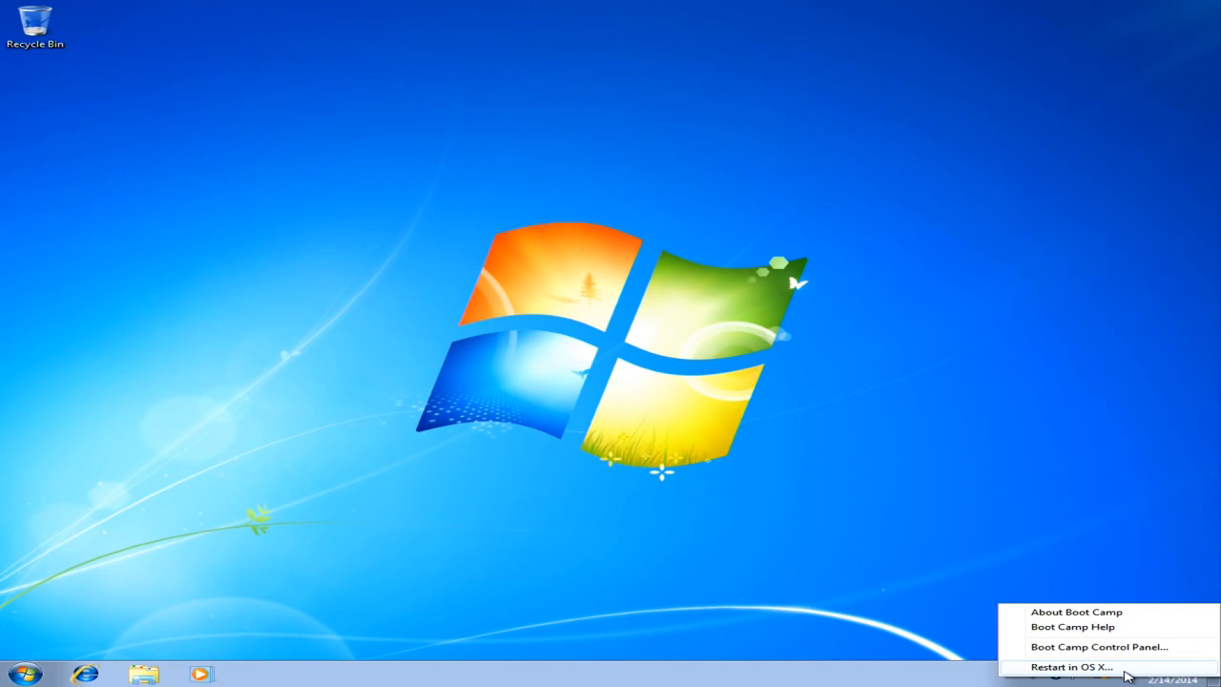
{"action": "left_click", "coordinate": [1071, 666]}
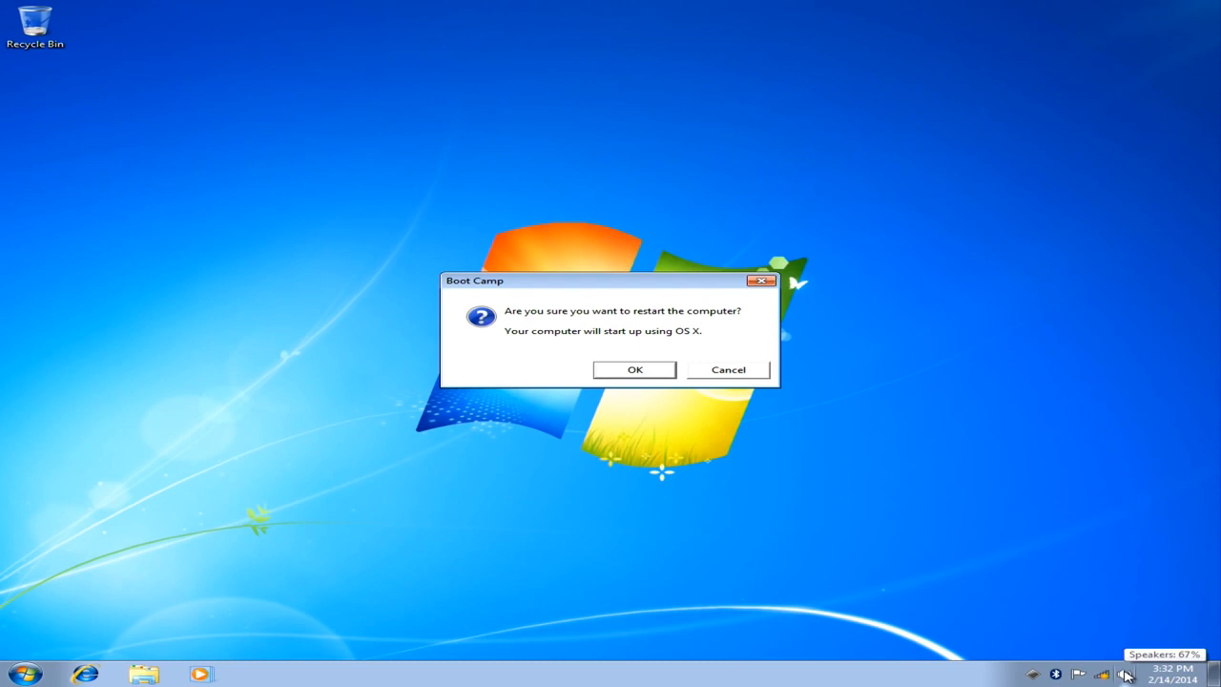
{"action": "key", "text": "Return"}
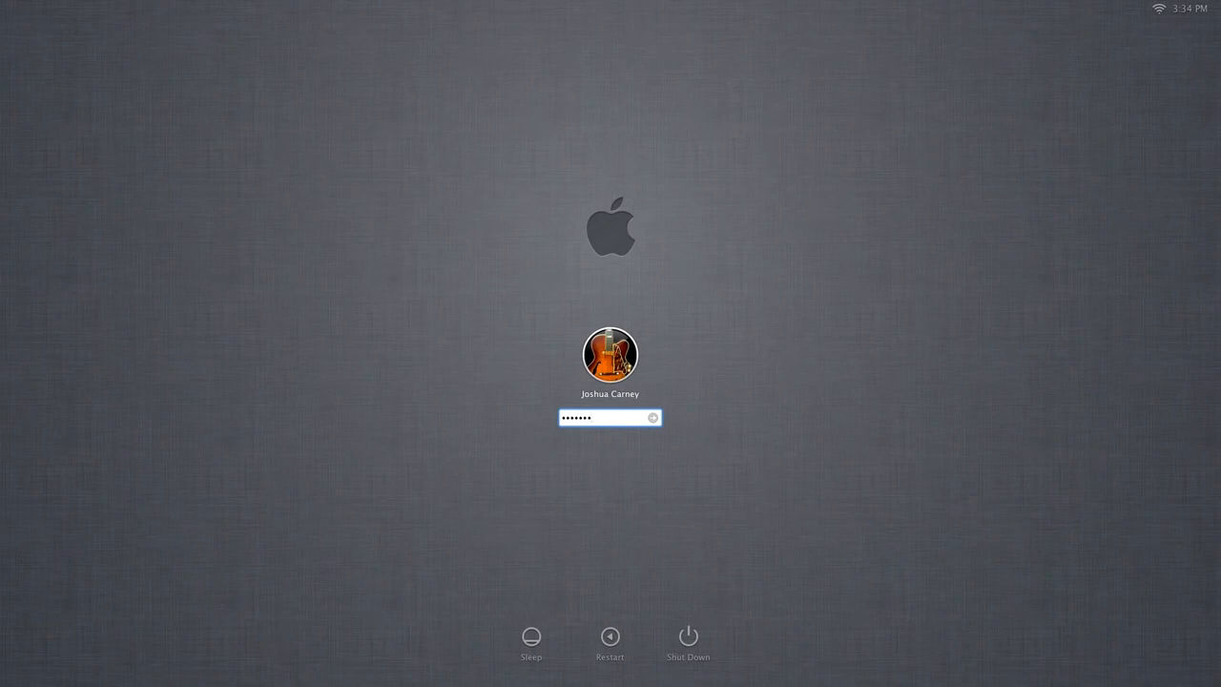
Log in to the Mac user account with its password.
{"action": "key", "text": "Return"}
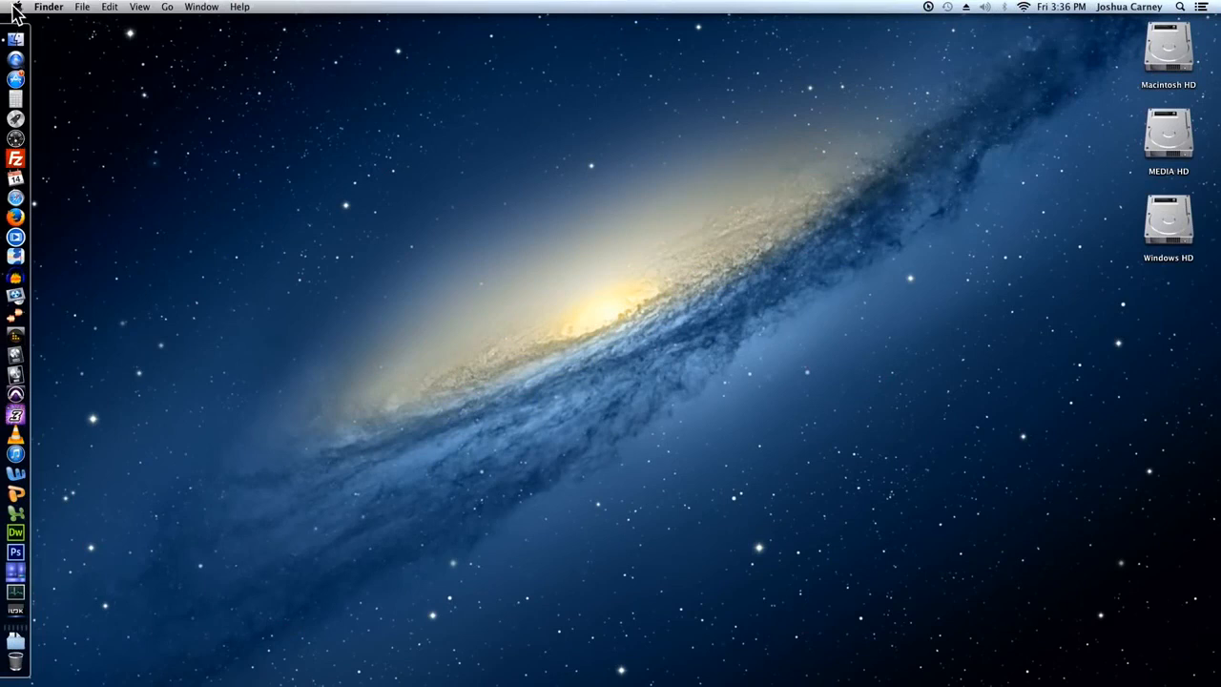
Set Windows HD as the startup disk in System Preferences and restart.
{"action": "left_click", "coordinate": [16, 7]}
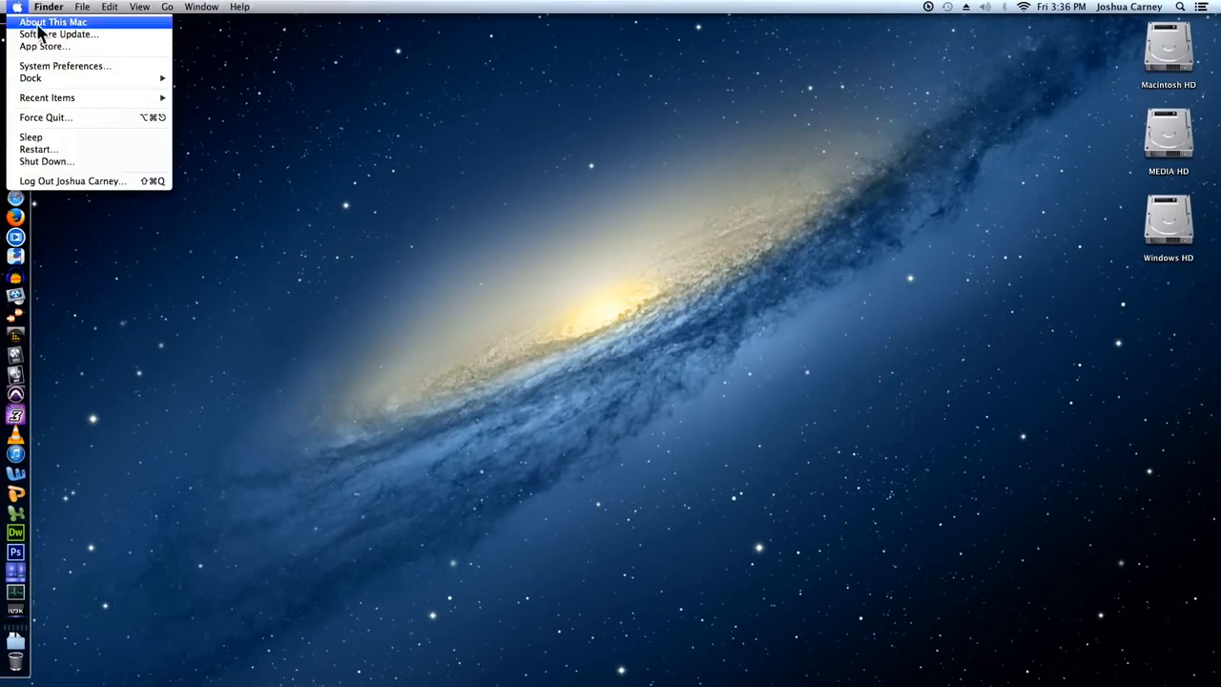
{"action": "left_click", "coordinate": [63, 66]}
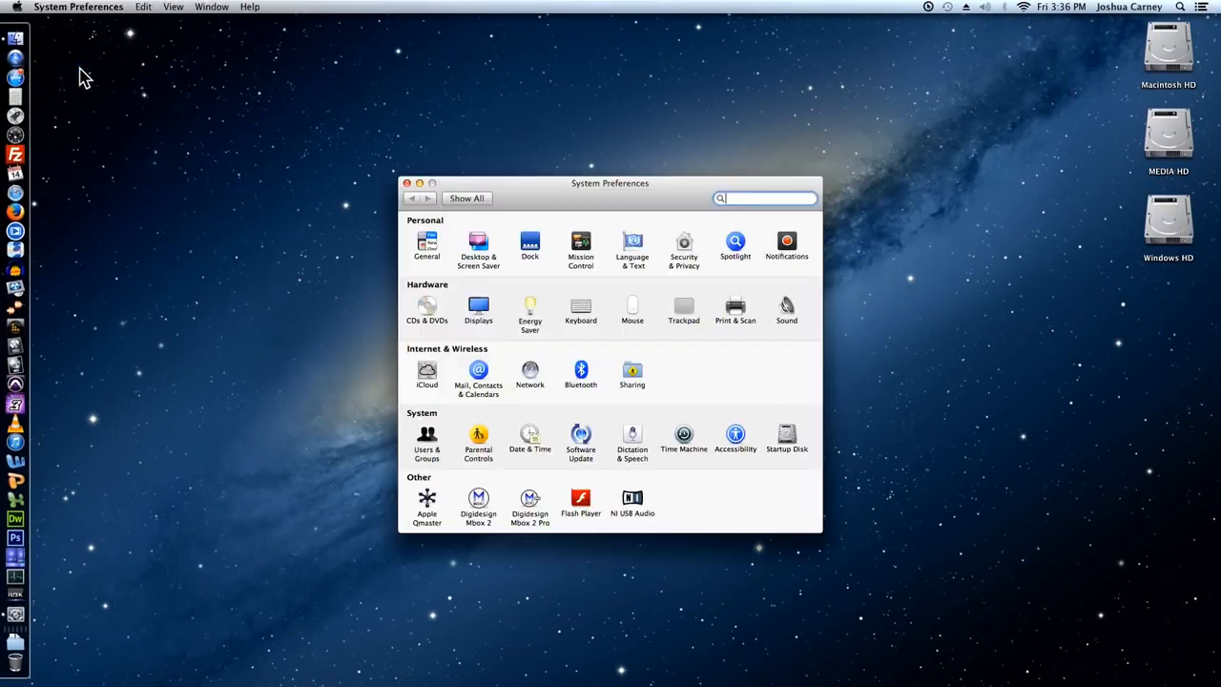
{"action": "left_click", "coordinate": [791, 434]}
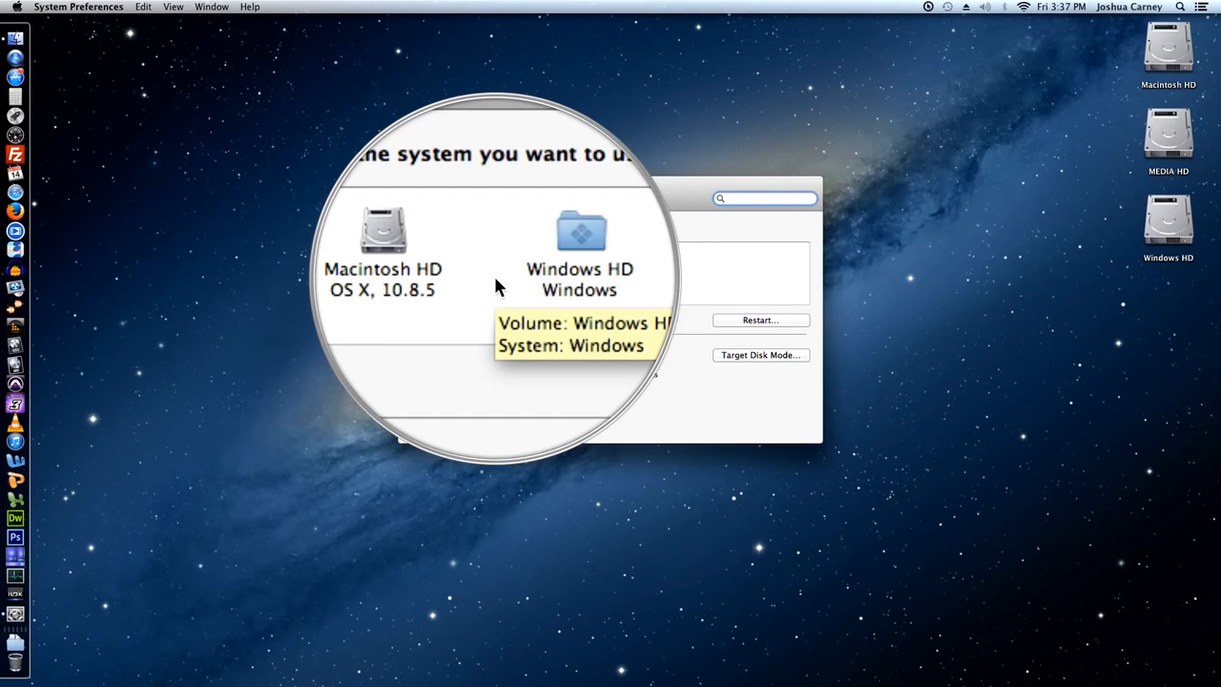
{"action": "left_click", "coordinate": [525, 271]}
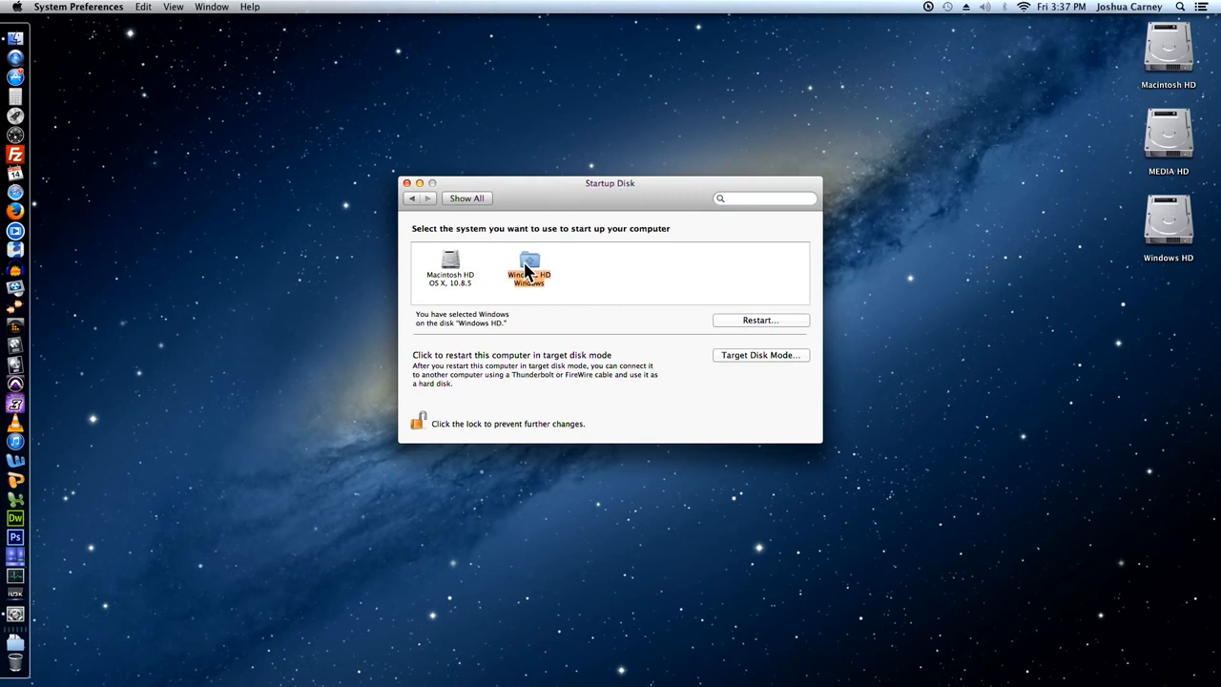
{"action": "left_click", "coordinate": [751, 320]}
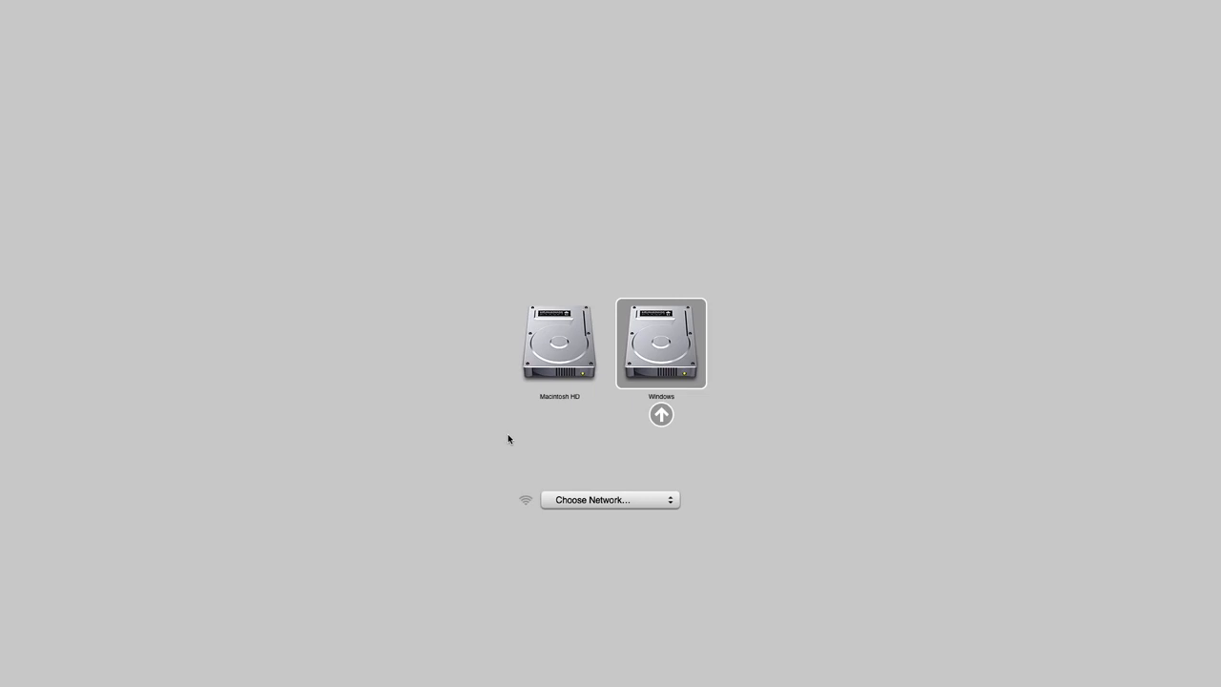
Pick Macintosh HD in the boot picker and start up from it.
{"action": "left_click", "coordinate": [549, 362]}
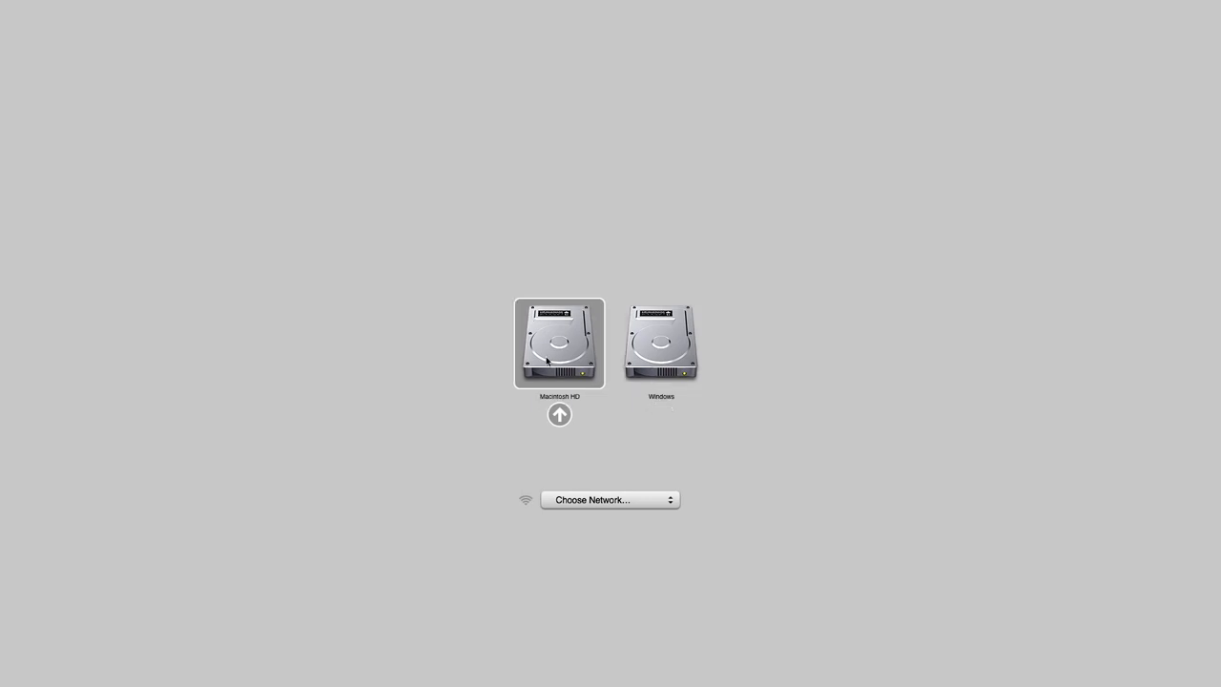
{"action": "left_click", "coordinate": [559, 415]}
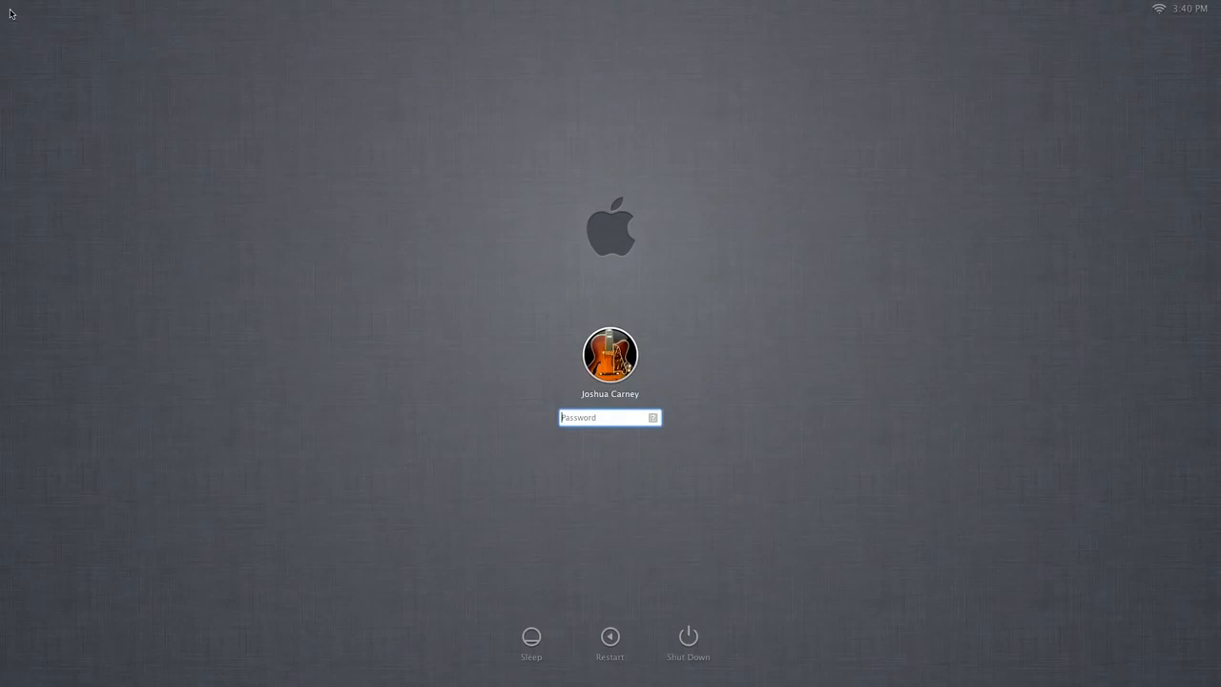
Log in with the account password and search Spotlight for 'boot camp'.
{"action": "type", "text": "•••••••"}
{"action": "key", "text": "Return"}
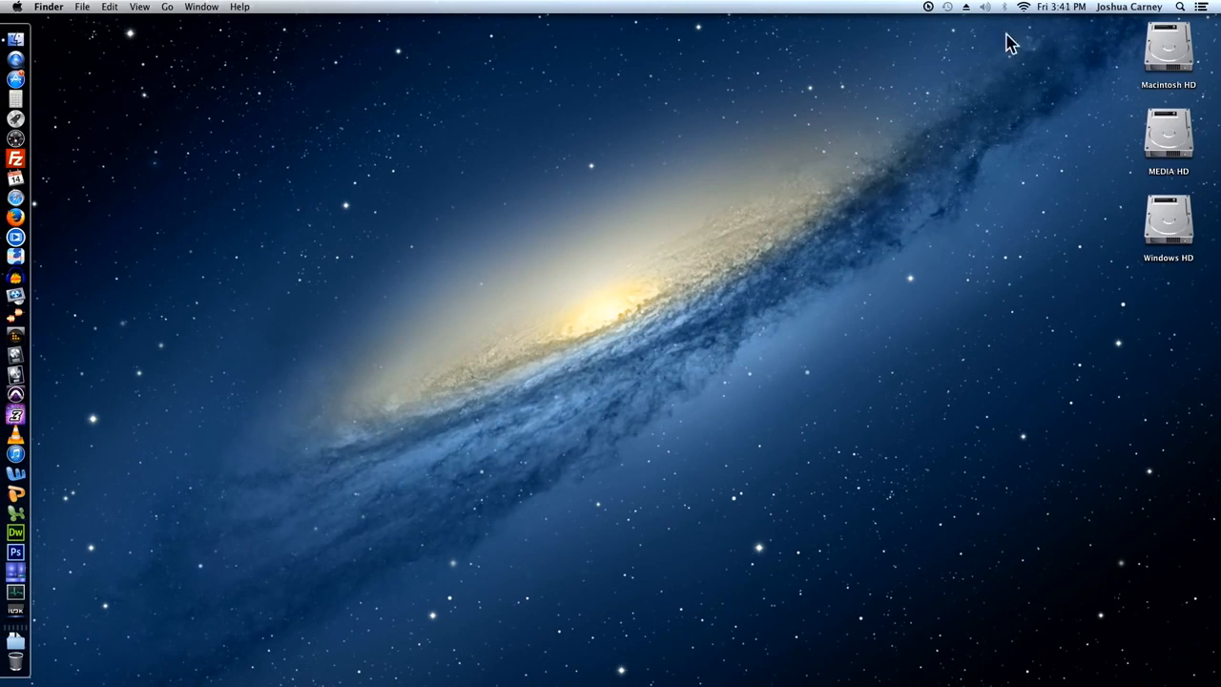
{"action": "left_click", "coordinate": [1180, 7]}
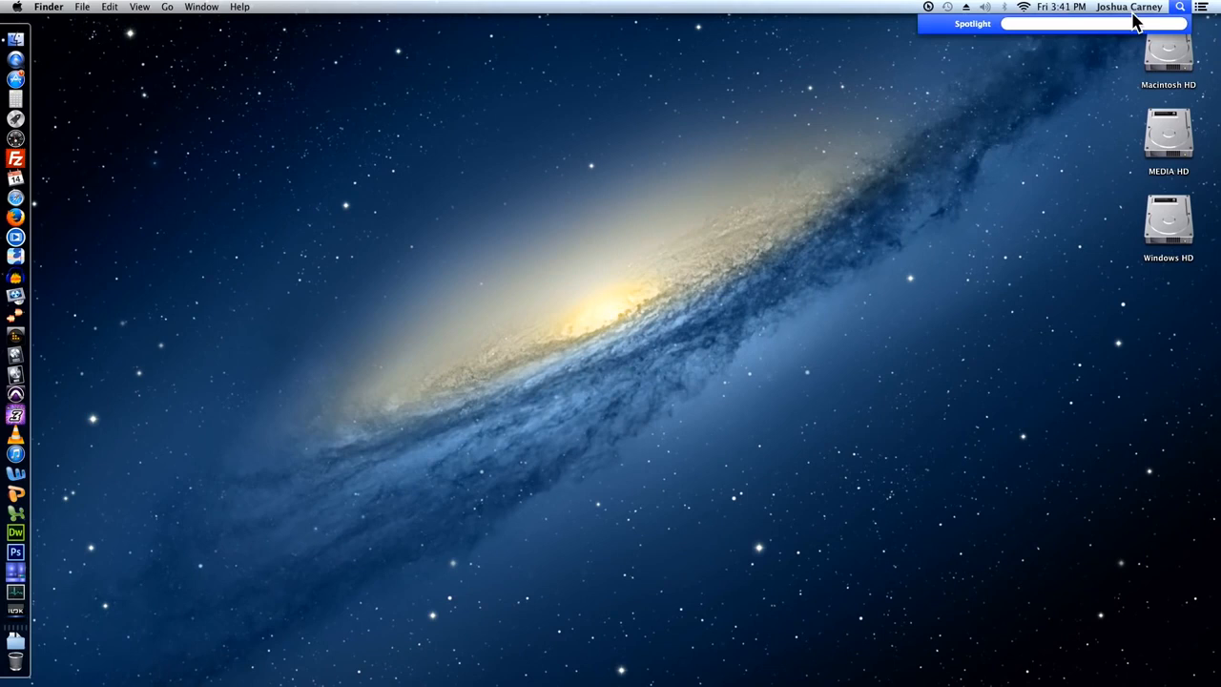
{"action": "type", "text": "boot camp"}
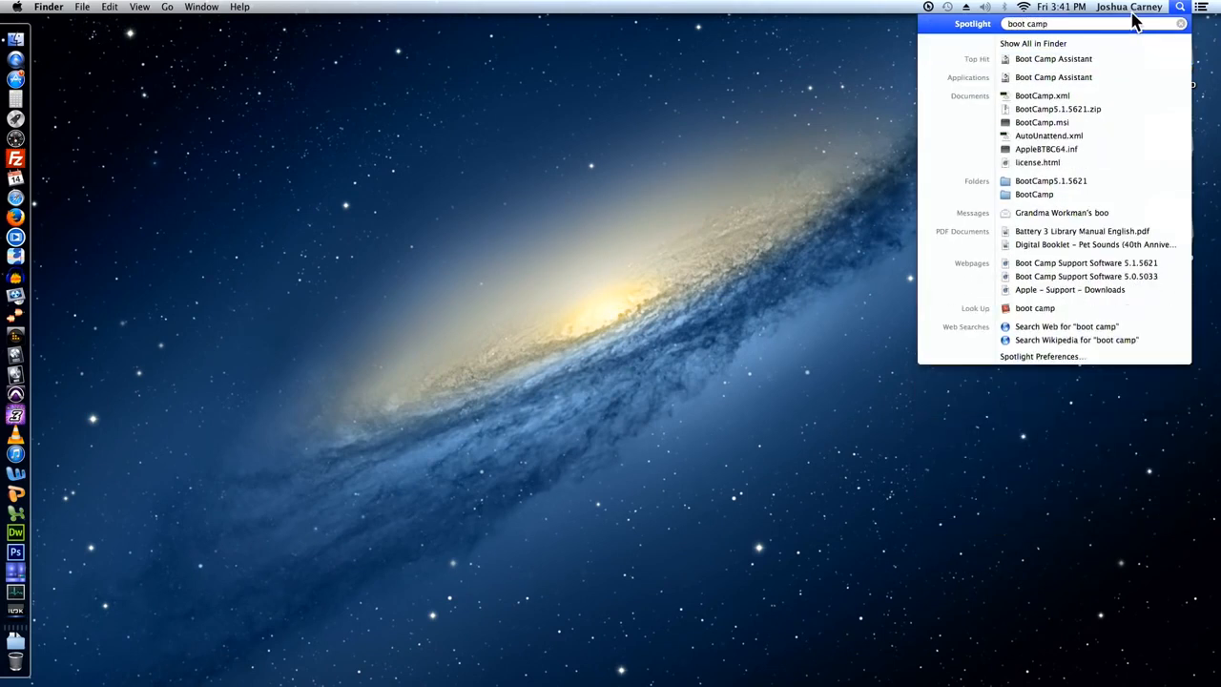
Launch Boot Camp Assistant and leave only the Install or remove Windows task ticked.
{"action": "left_click", "coordinate": [1048, 66]}
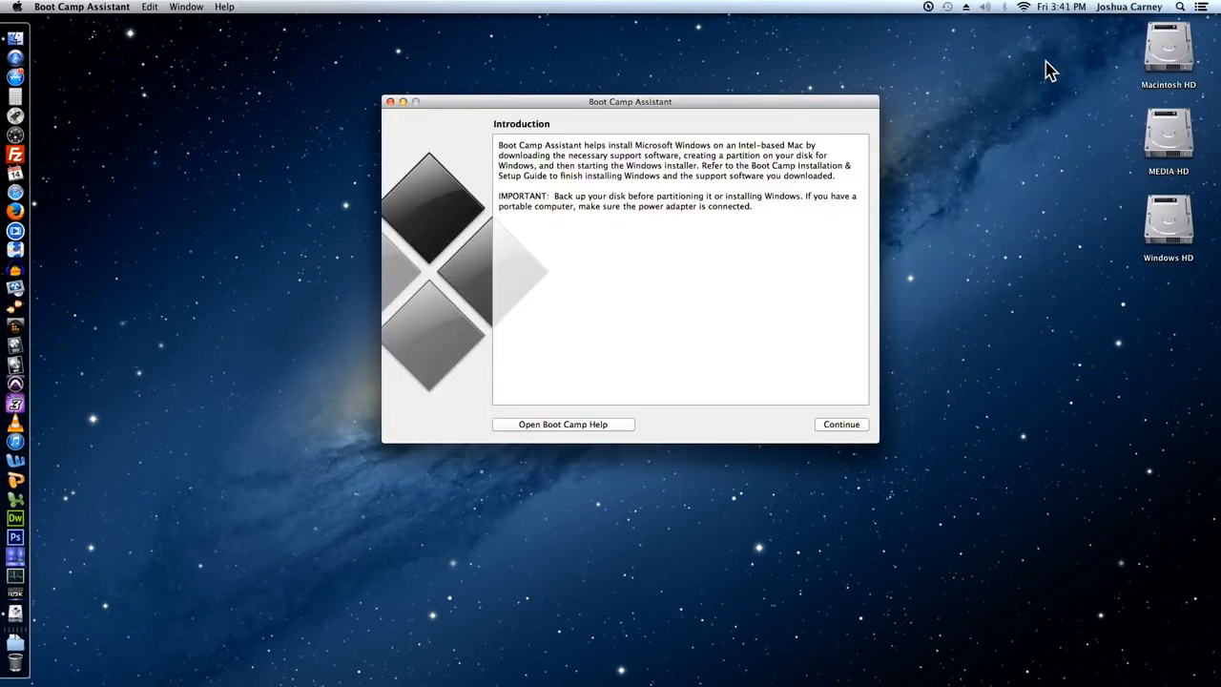
{"action": "left_click", "coordinate": [853, 429]}
{"action": "left_click", "coordinate": [515, 196]}
{"action": "left_click", "coordinate": [516, 234]}
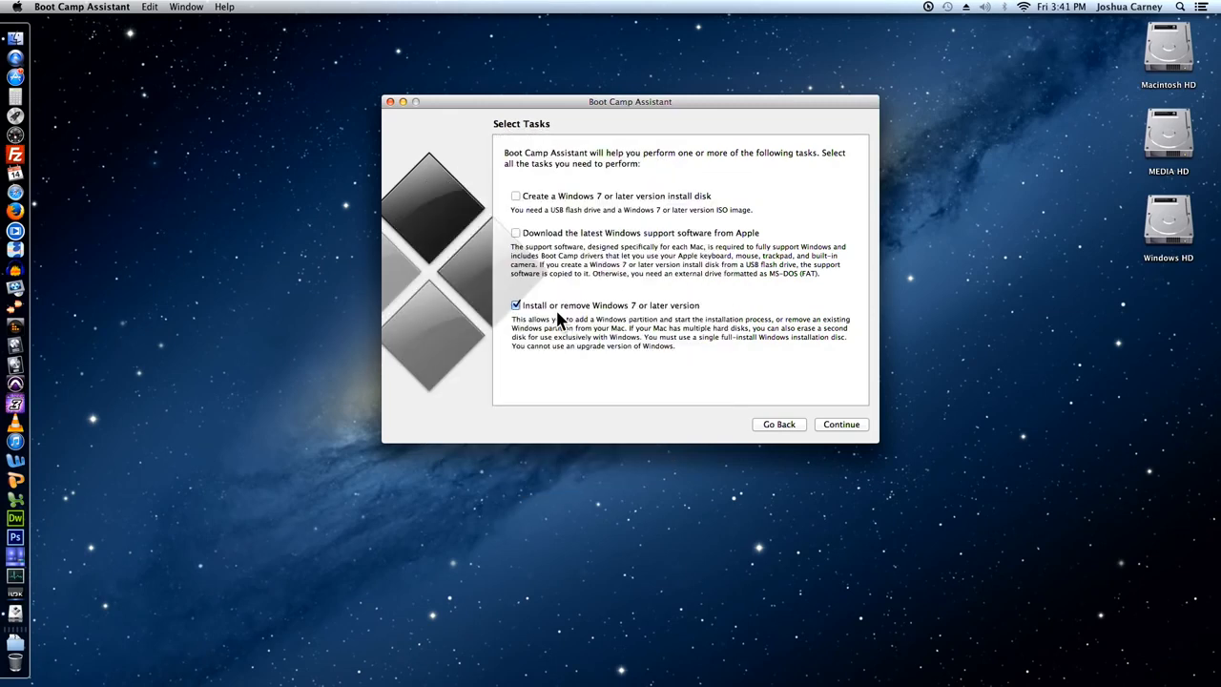
{"action": "left_click", "coordinate": [827, 429]}
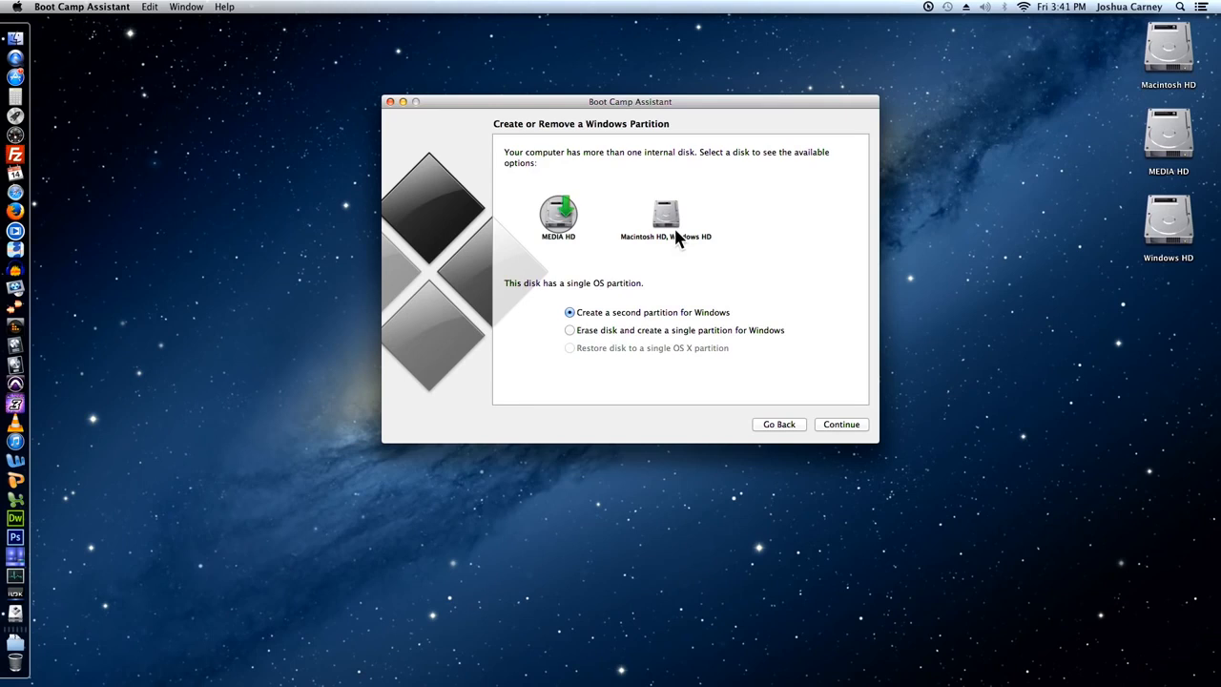
Select the Macintosh HD disk, restore it to a single OS X volume, and quit.
{"action": "left_click", "coordinate": [675, 230]}
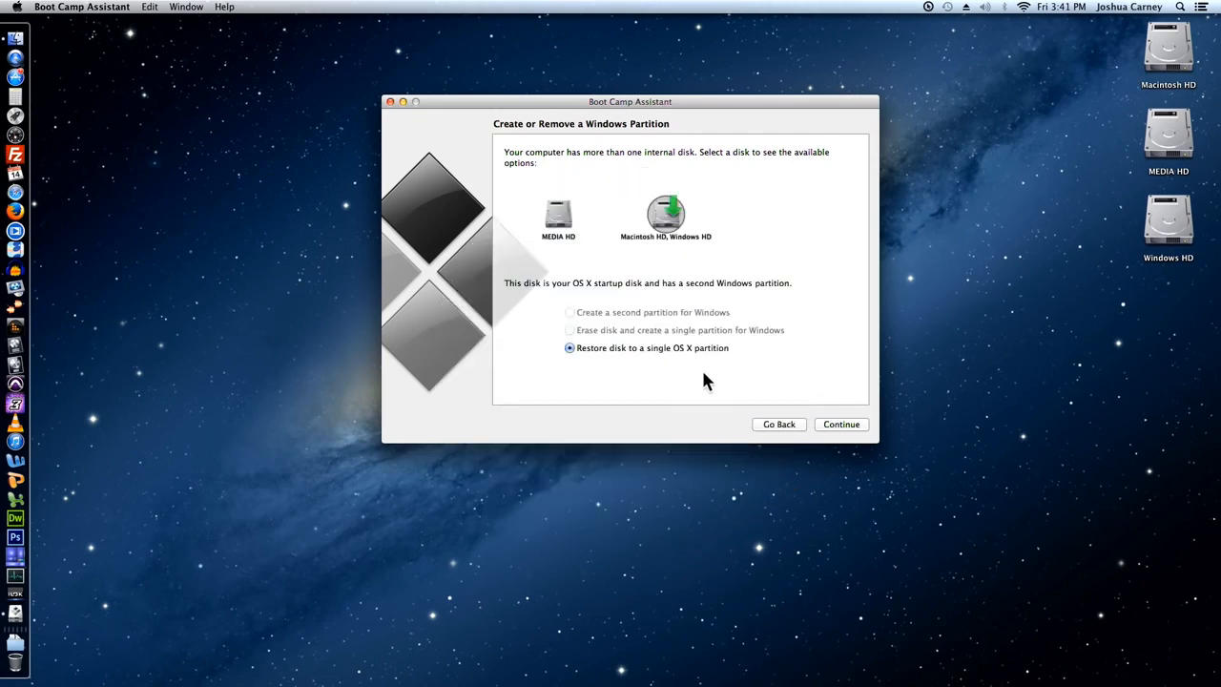
{"action": "left_click", "coordinate": [837, 426]}
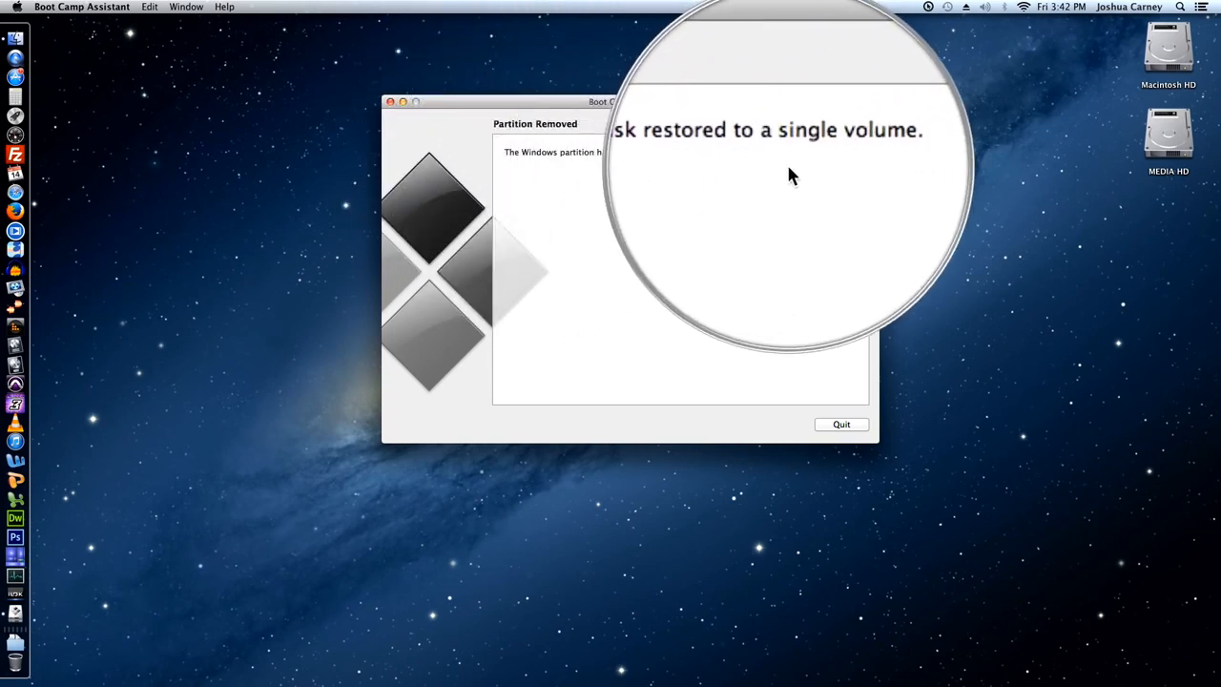
{"action": "left_click", "coordinate": [843, 425]}
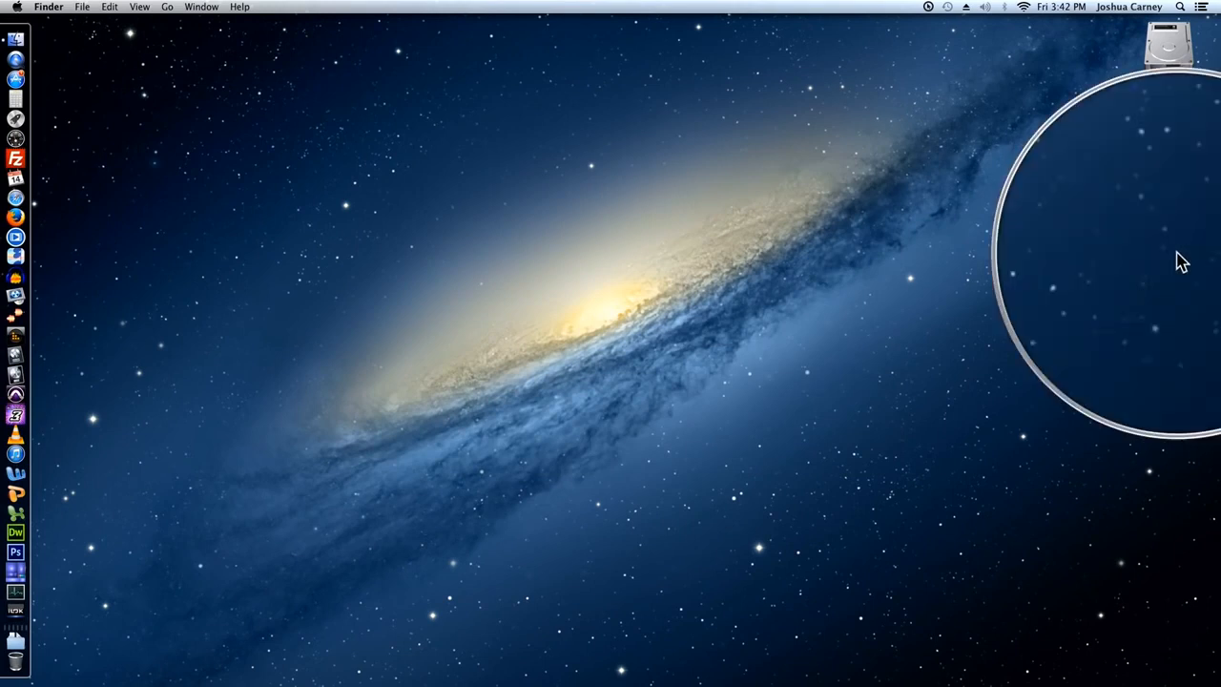